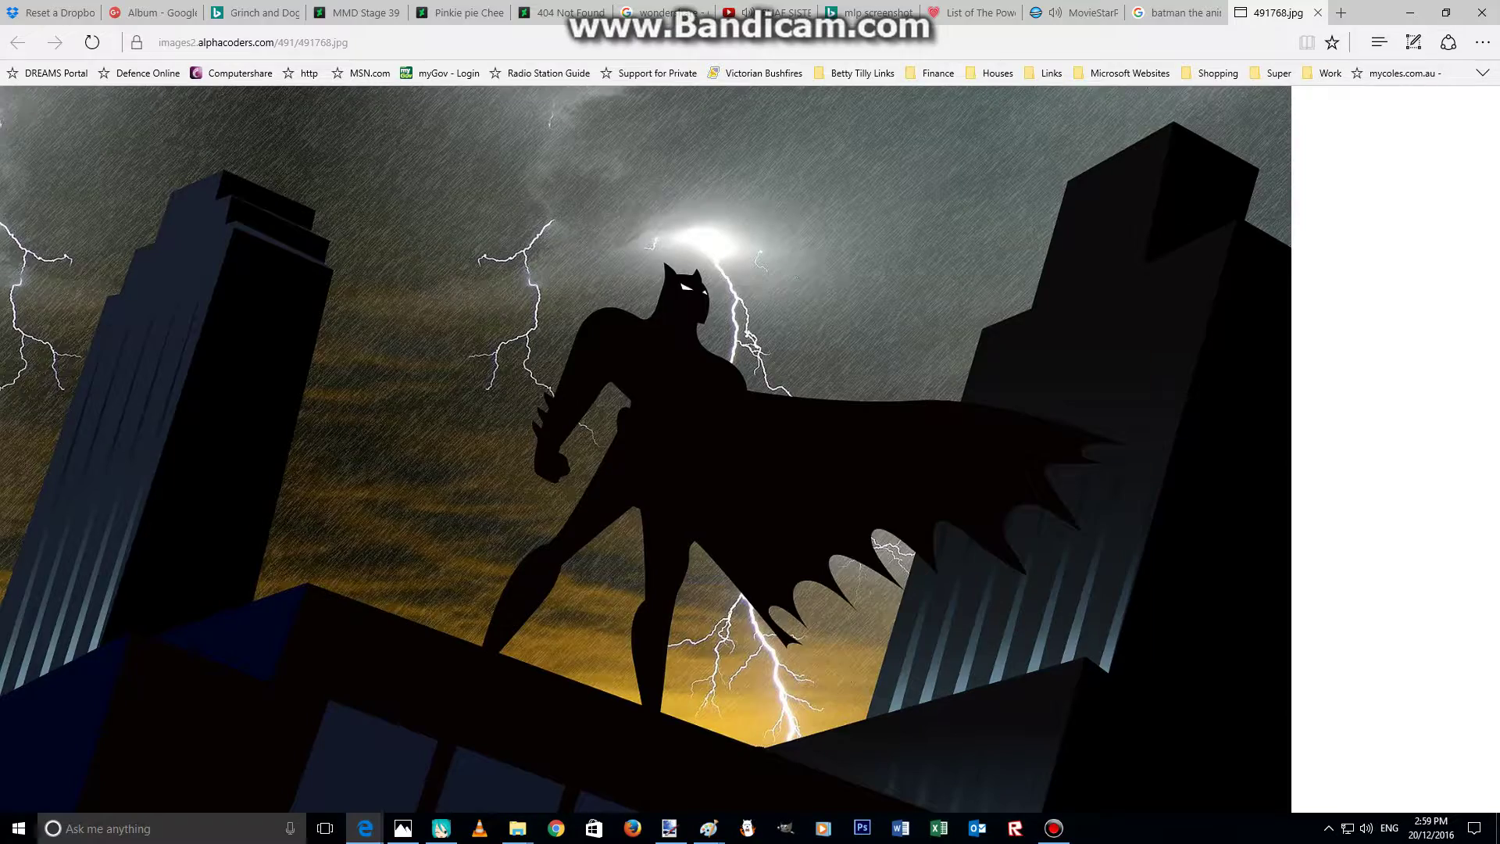
- Switch to the paint.net window
key(Return)
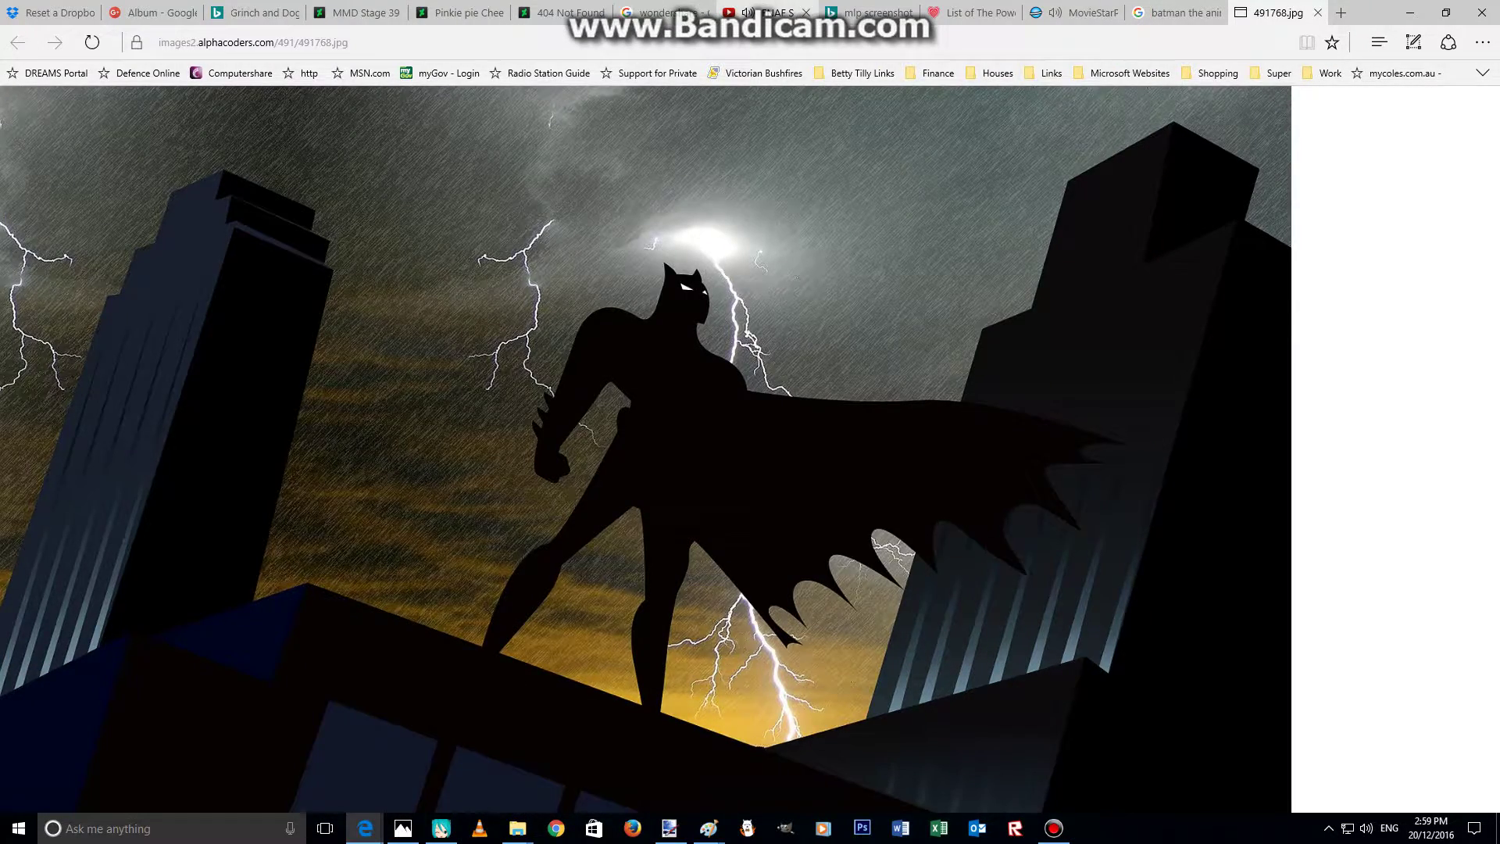
click(770, 12)
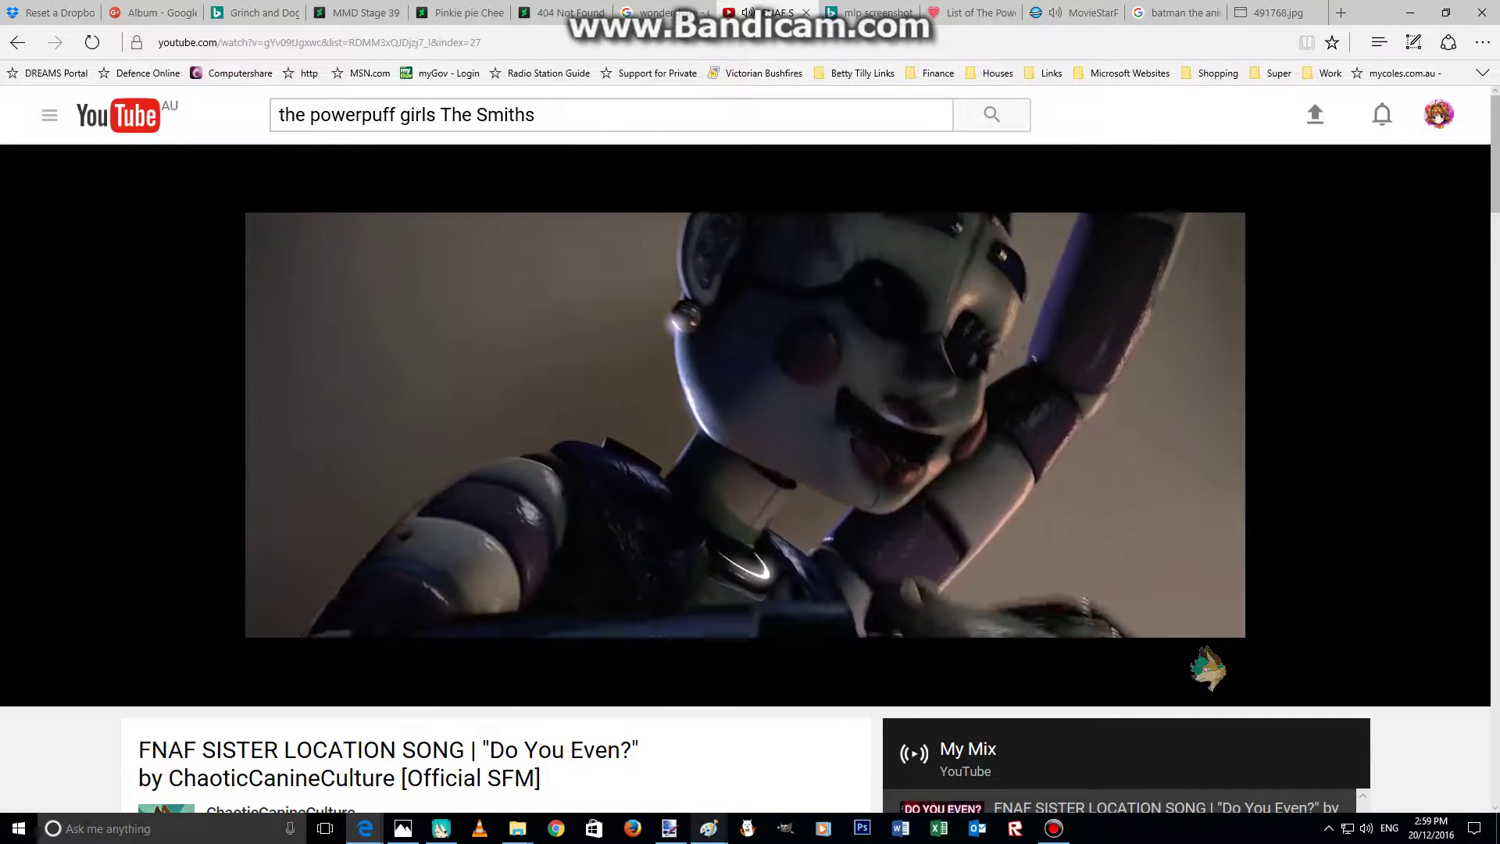
key(alt+Tab)
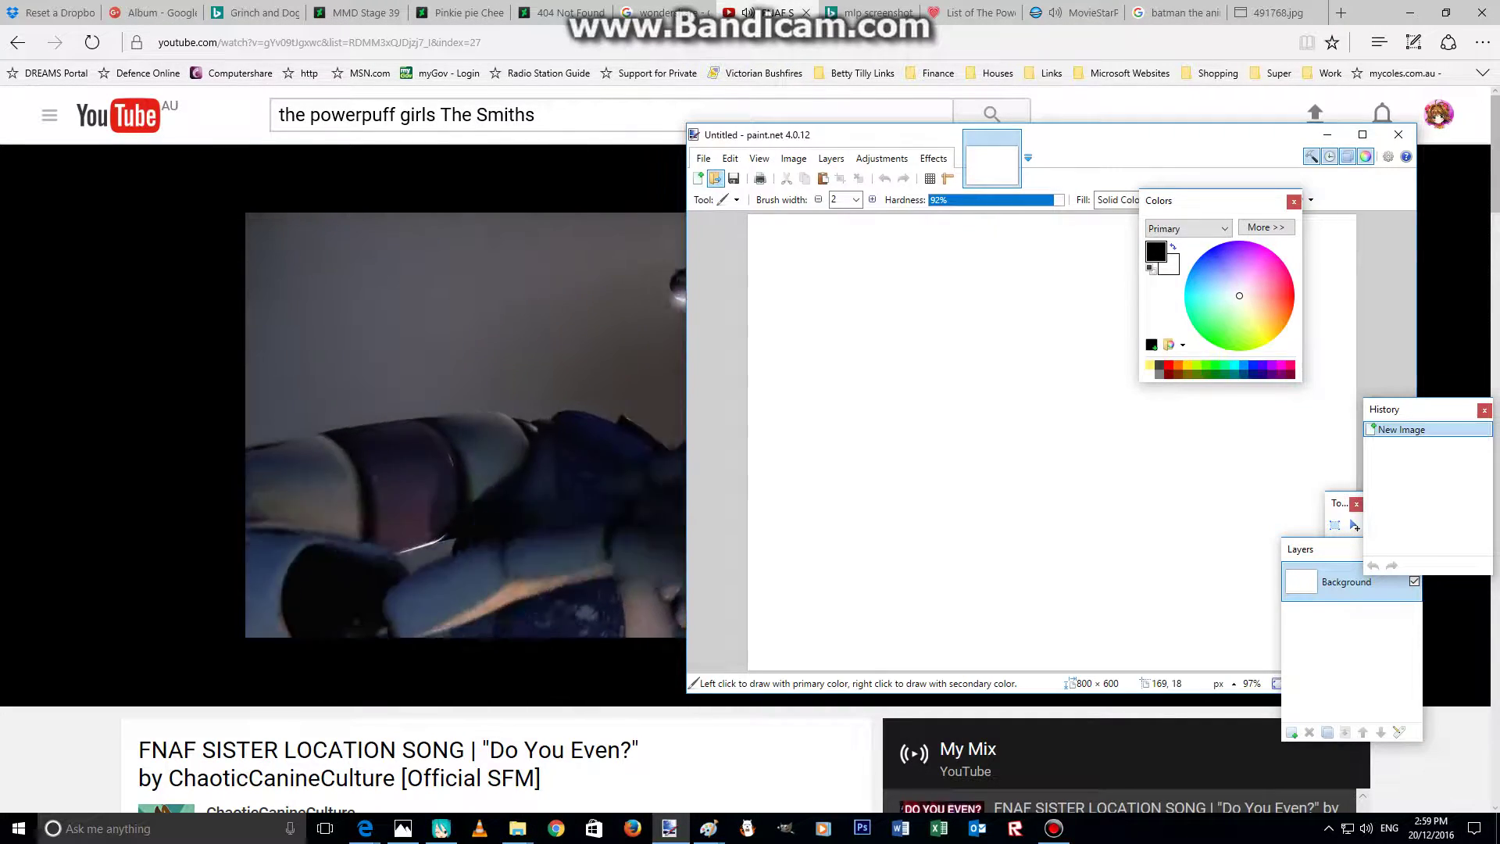
- Open 491768.jpg from the mlp base folder and maximize the paint.net window
key(ctrl+o)
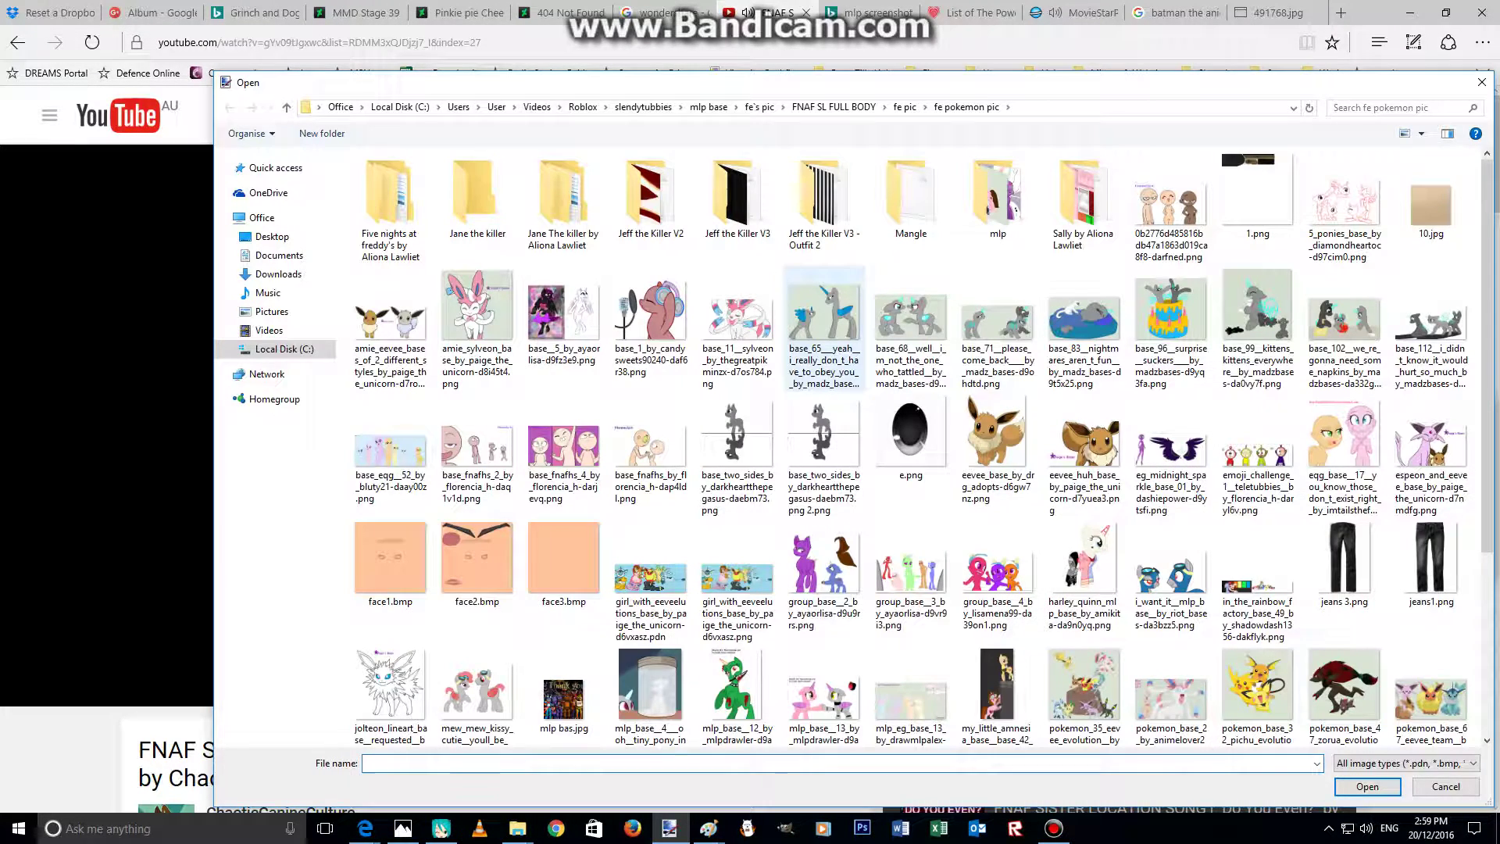
double_click(998, 203)
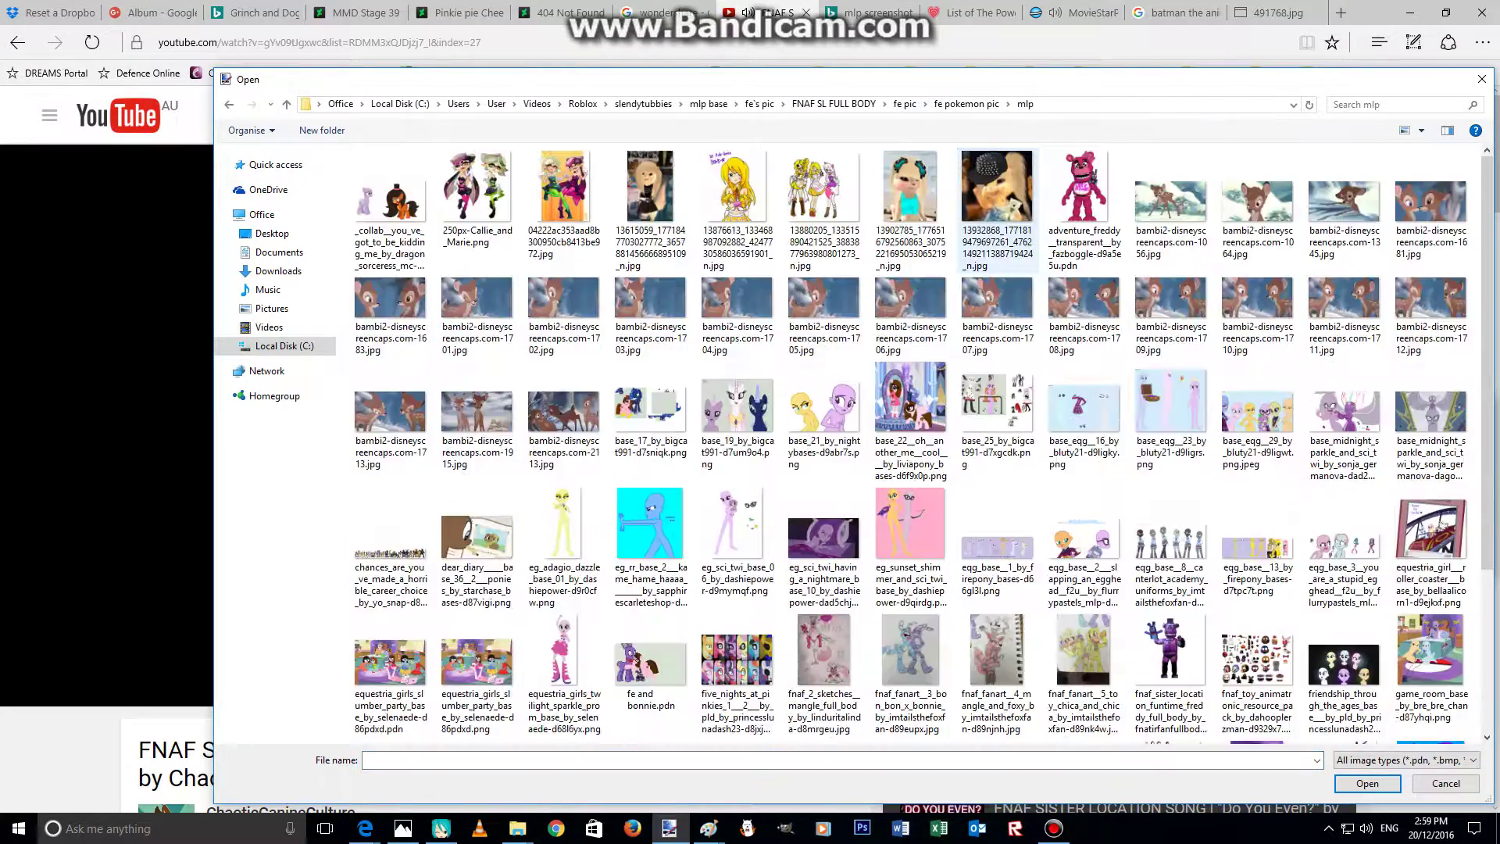
scroll(1170, 219, down, 3)
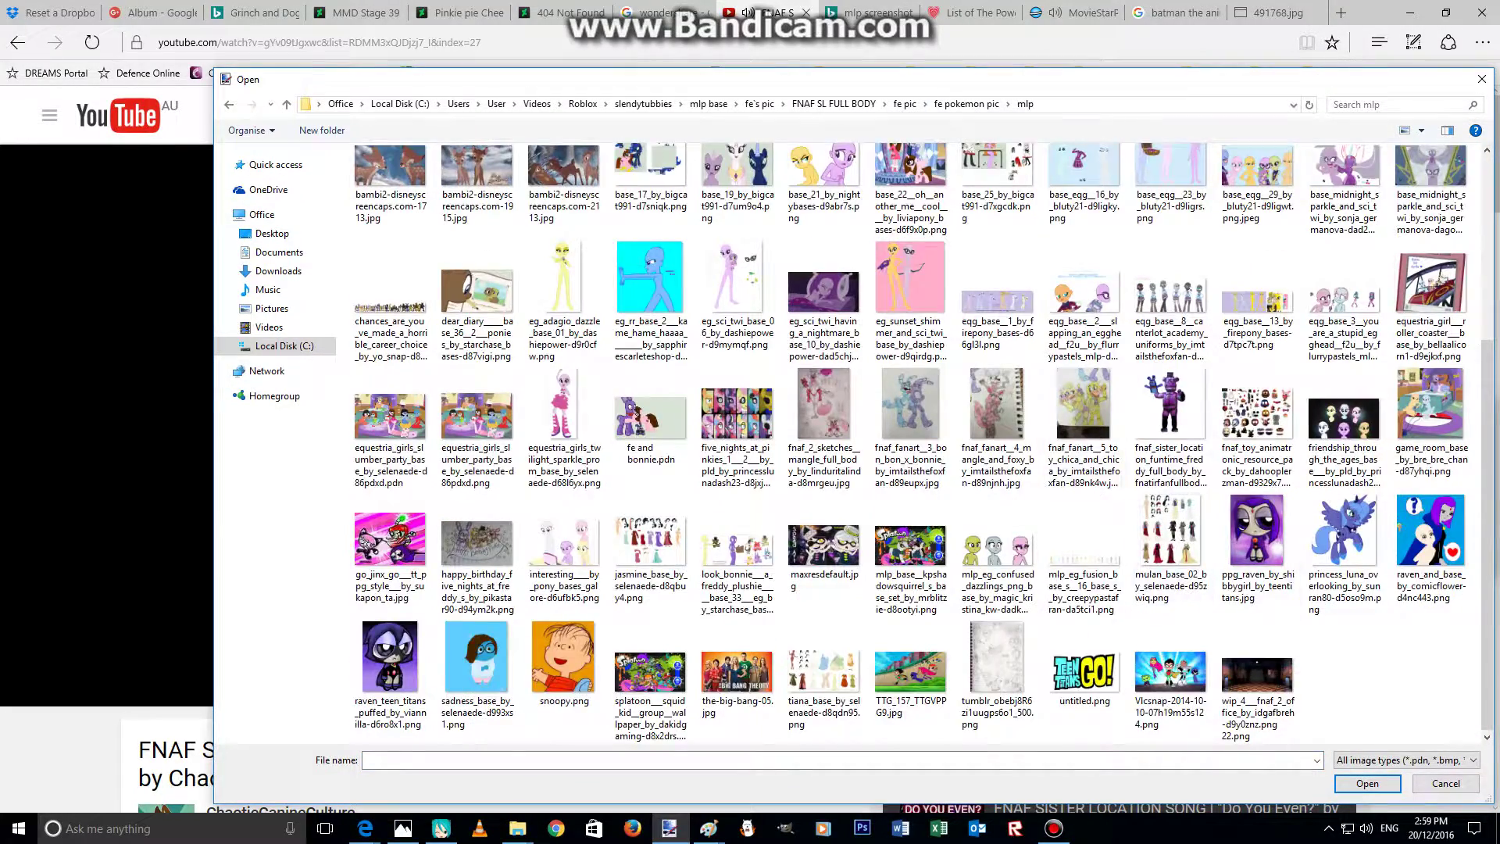
key(alt+Left)
scroll(1270, 582, down, 3)
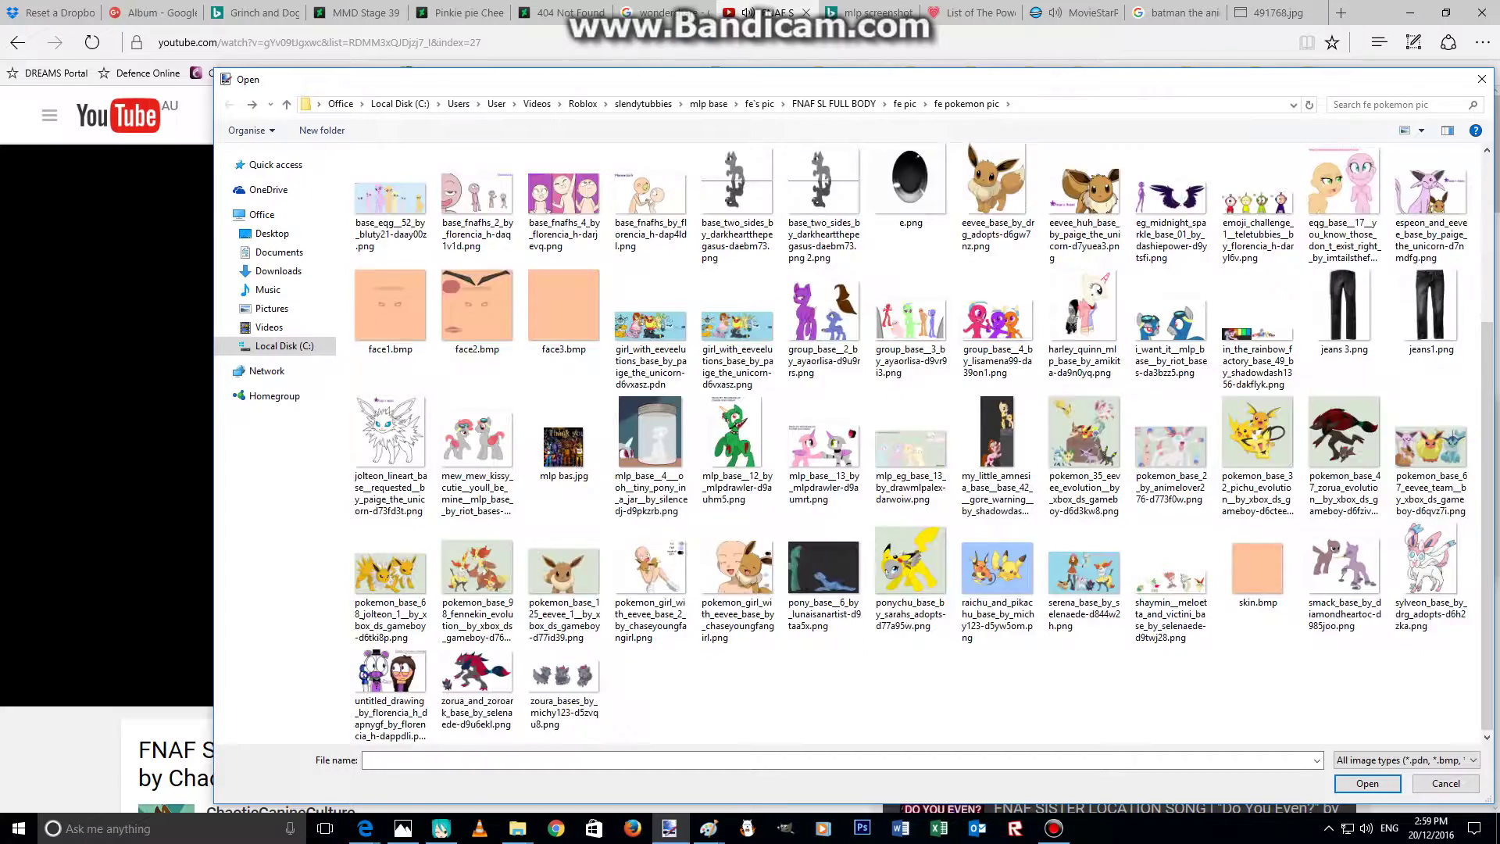
scroll(848, 438, up, 4)
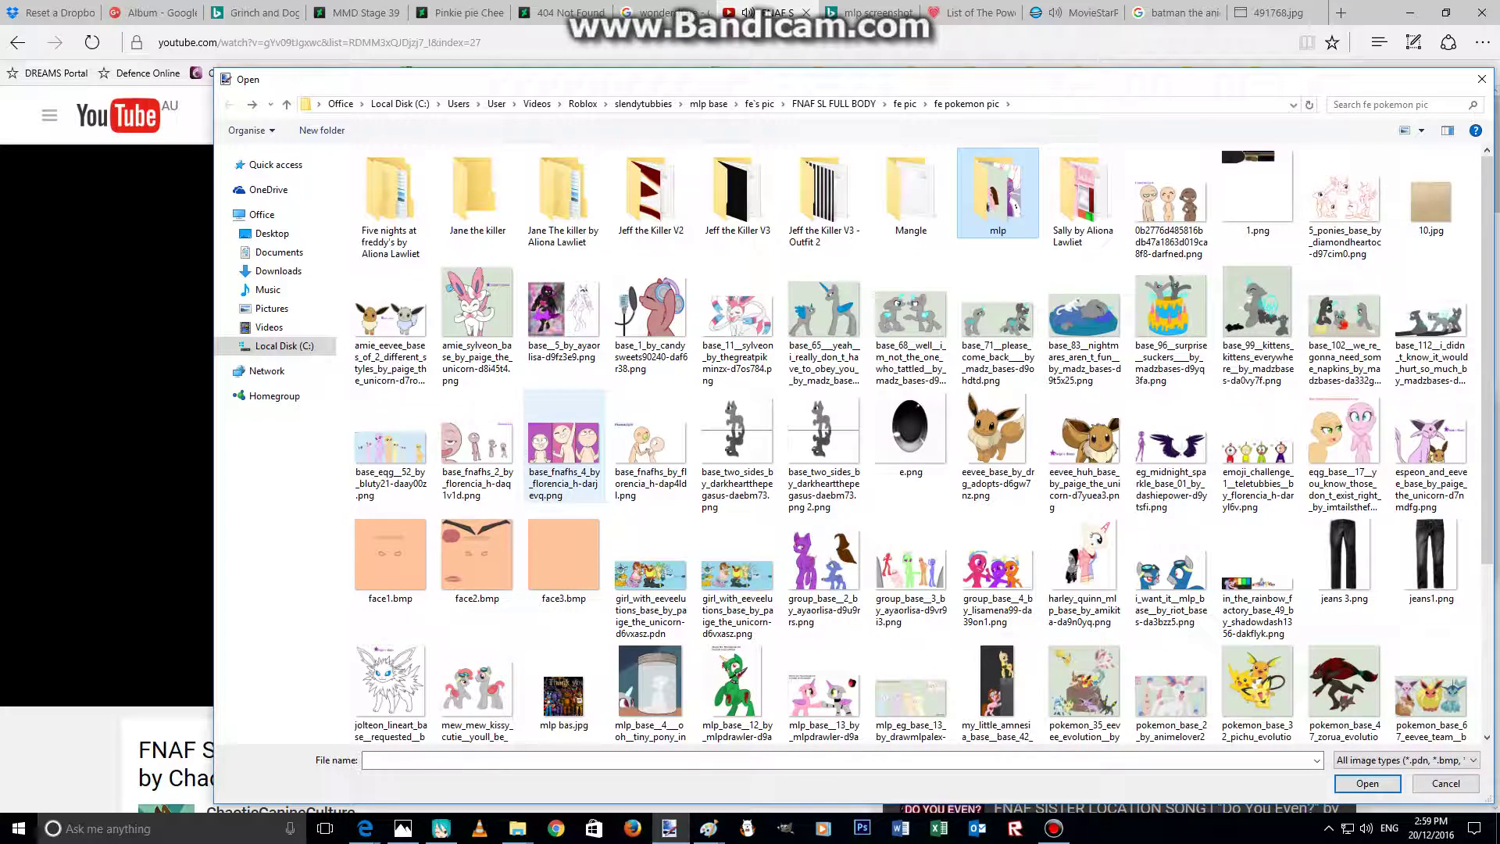
click(275, 164)
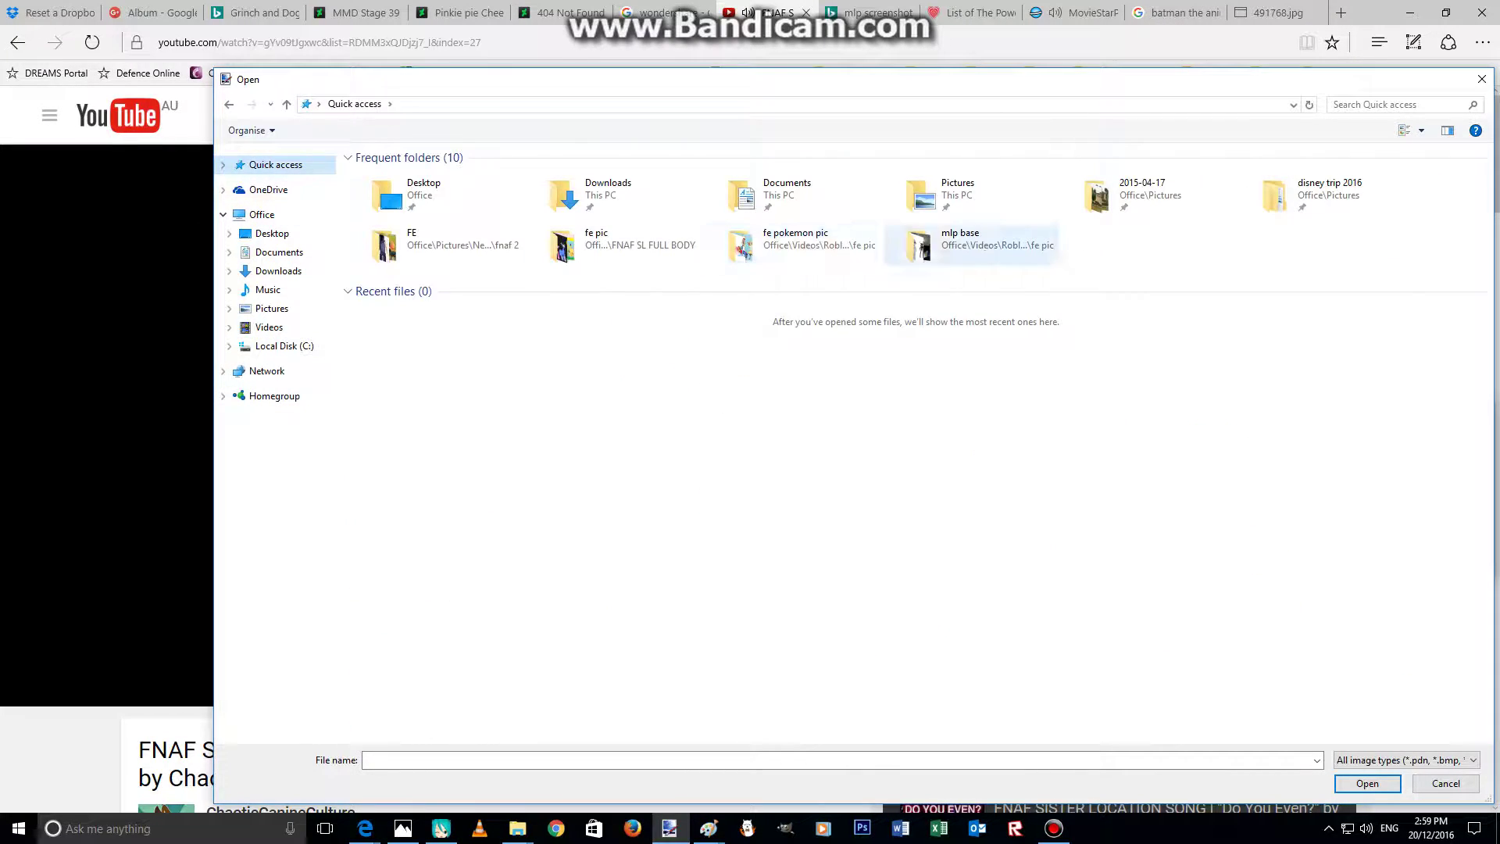
double_click(960, 242)
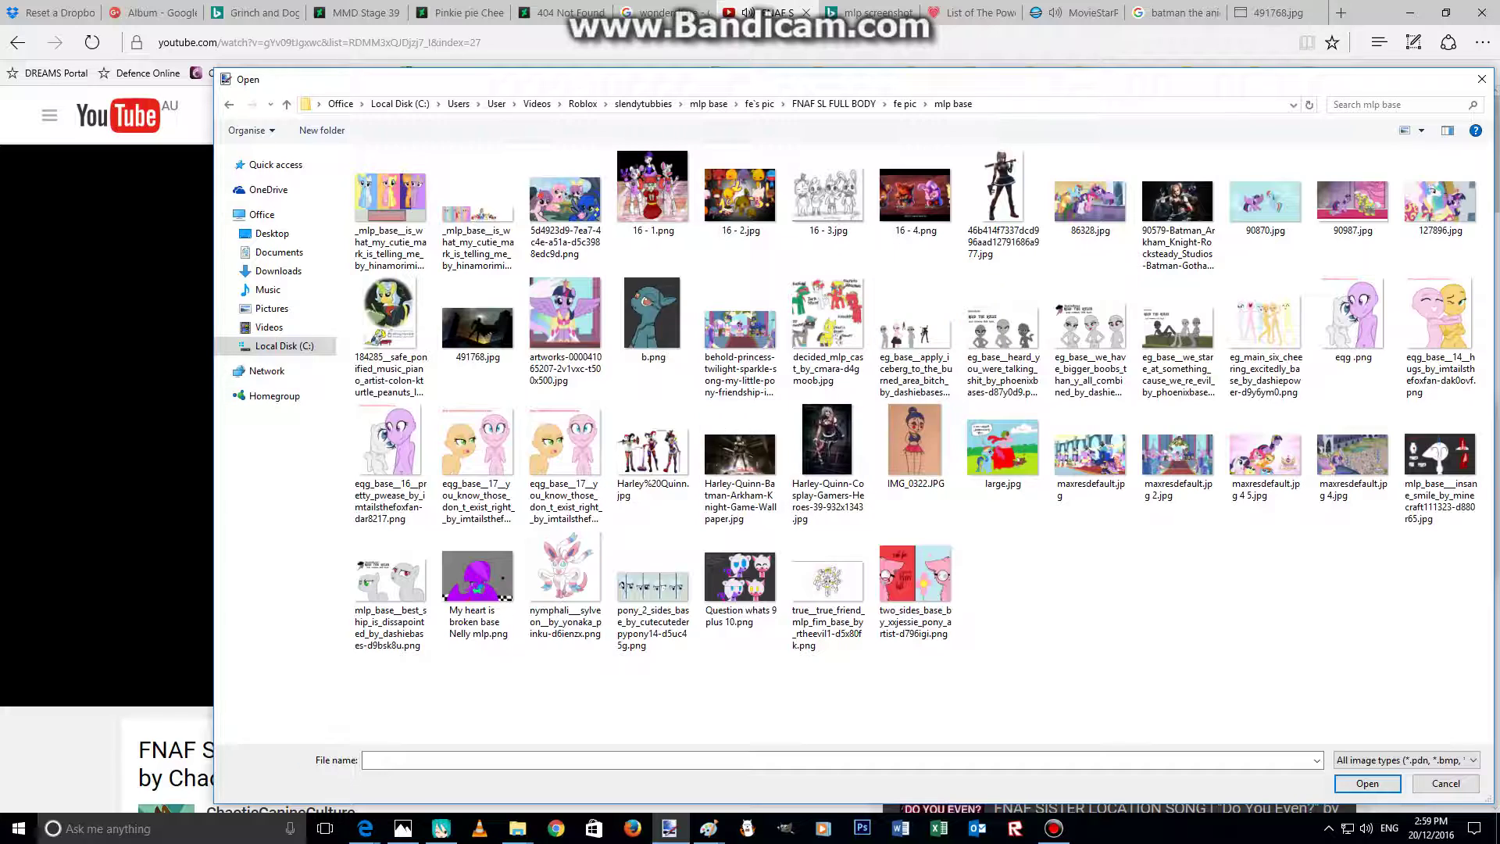
double_click(477, 329)
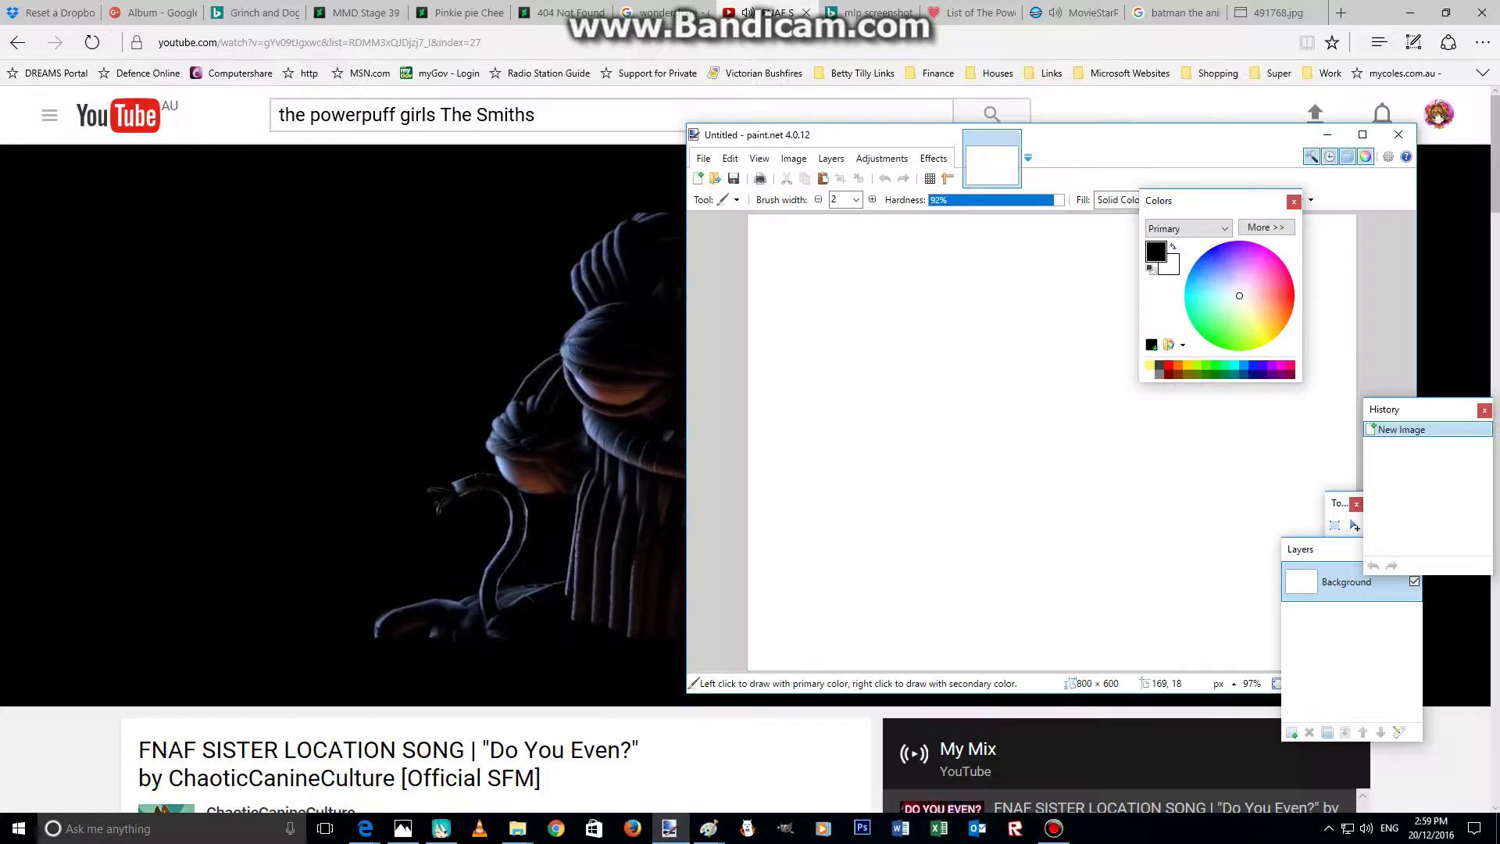
click(1363, 134)
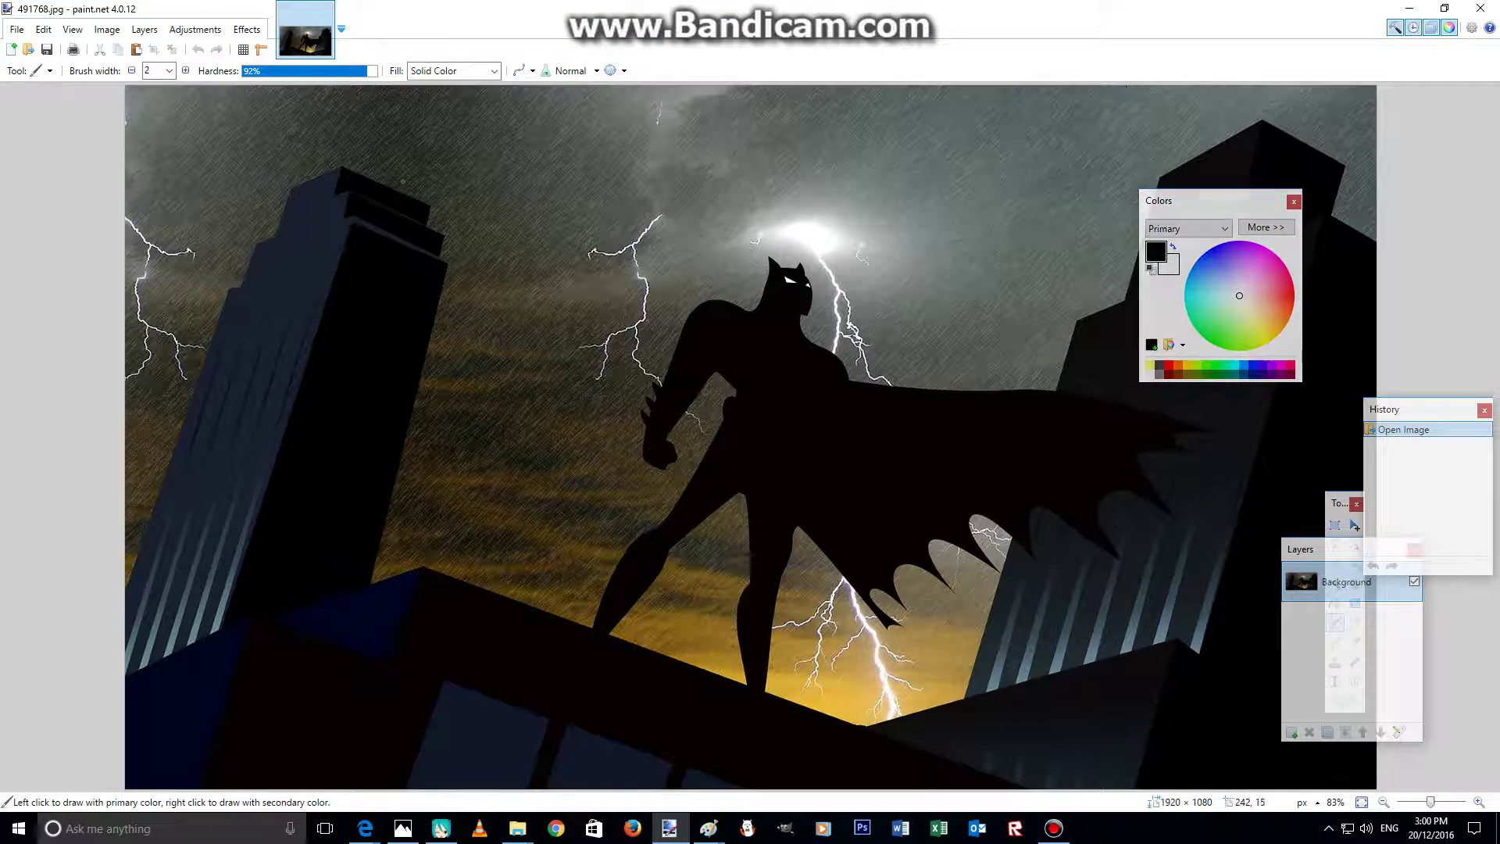
- Create a blank 500 × 331 px image, return to 491768.jpg and add a new layer to it
click(11, 50)
click(847, 302)
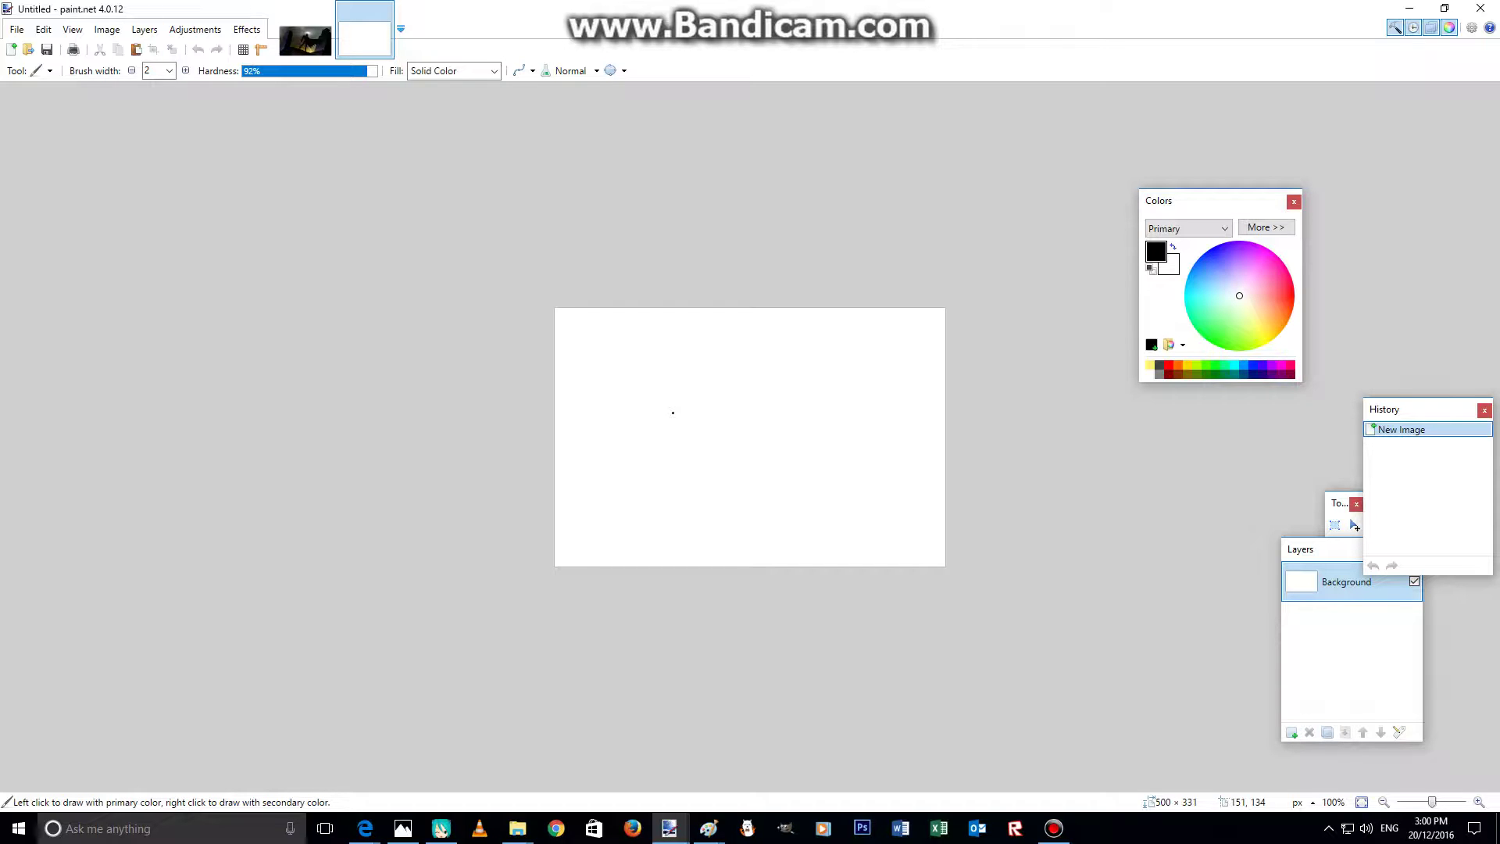
click(305, 40)
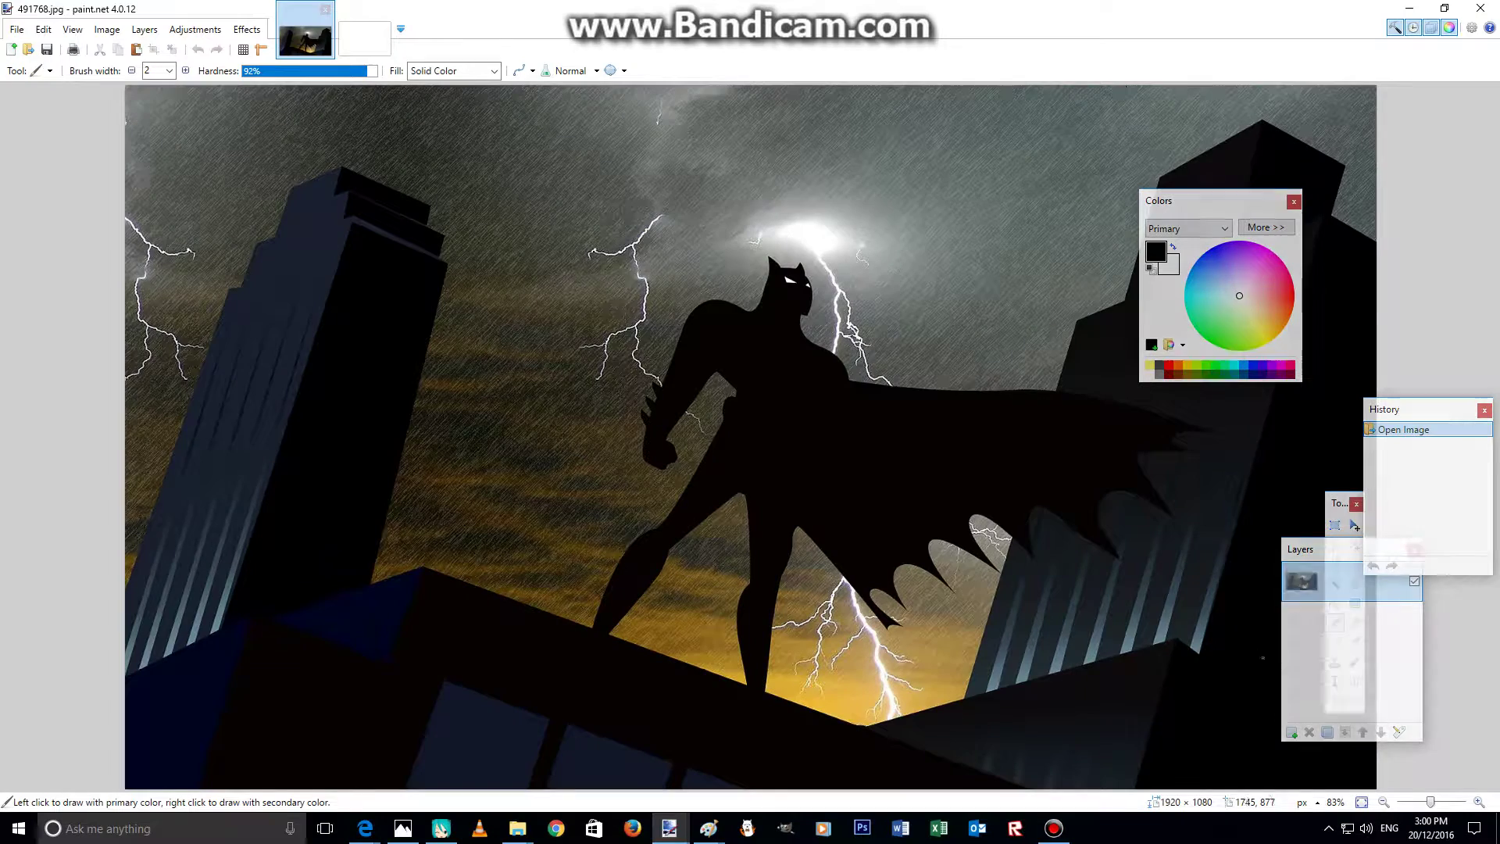
key(ctrl+shift+n)
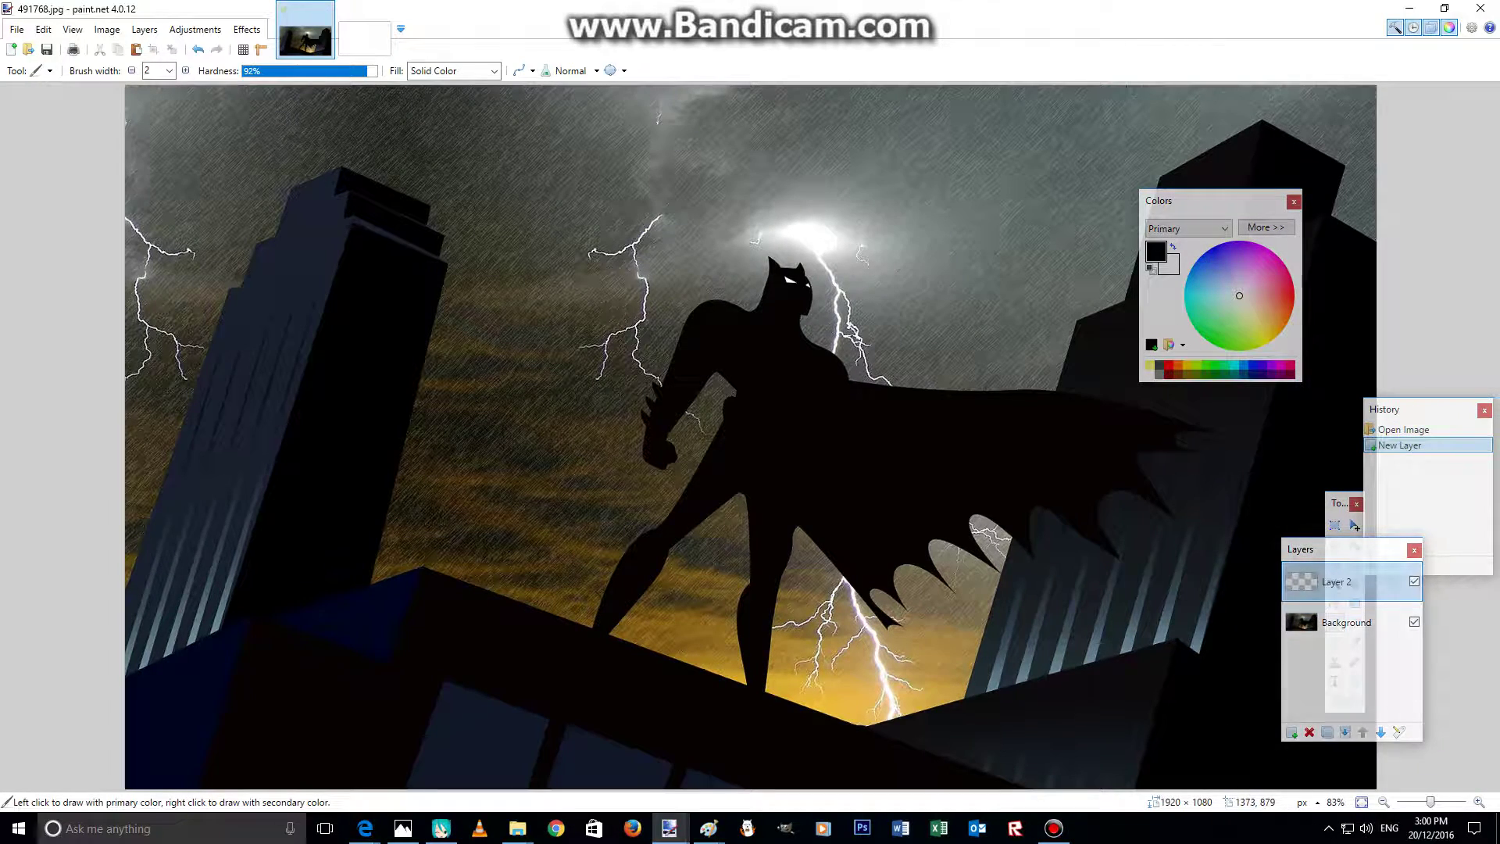
- Switch to Paint and close the drawing of the catwoman, harley quinn and poison ivy characters, saving its changes
click(669, 828)
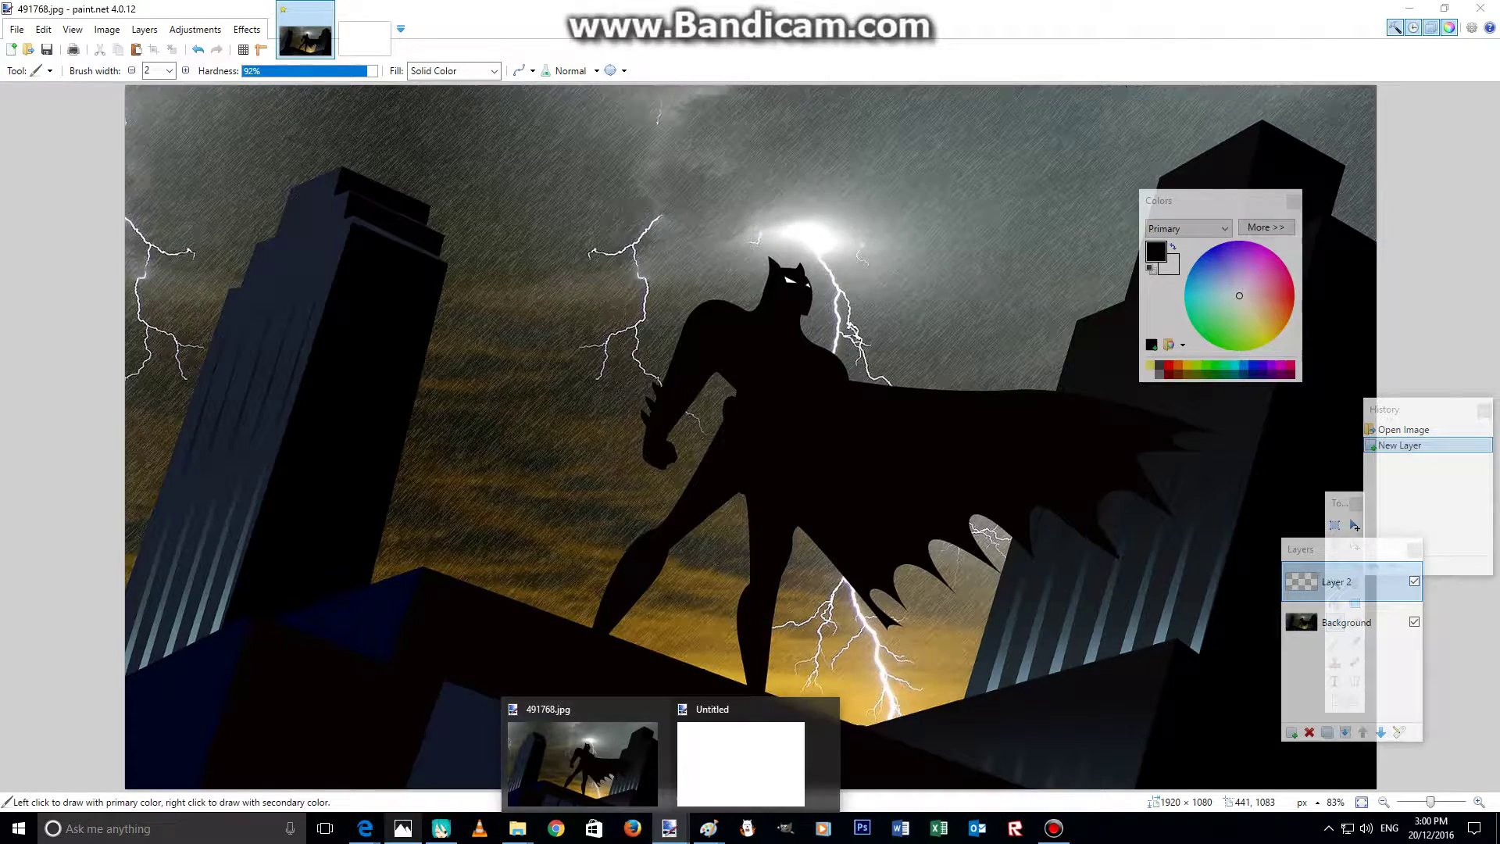
click(235, 762)
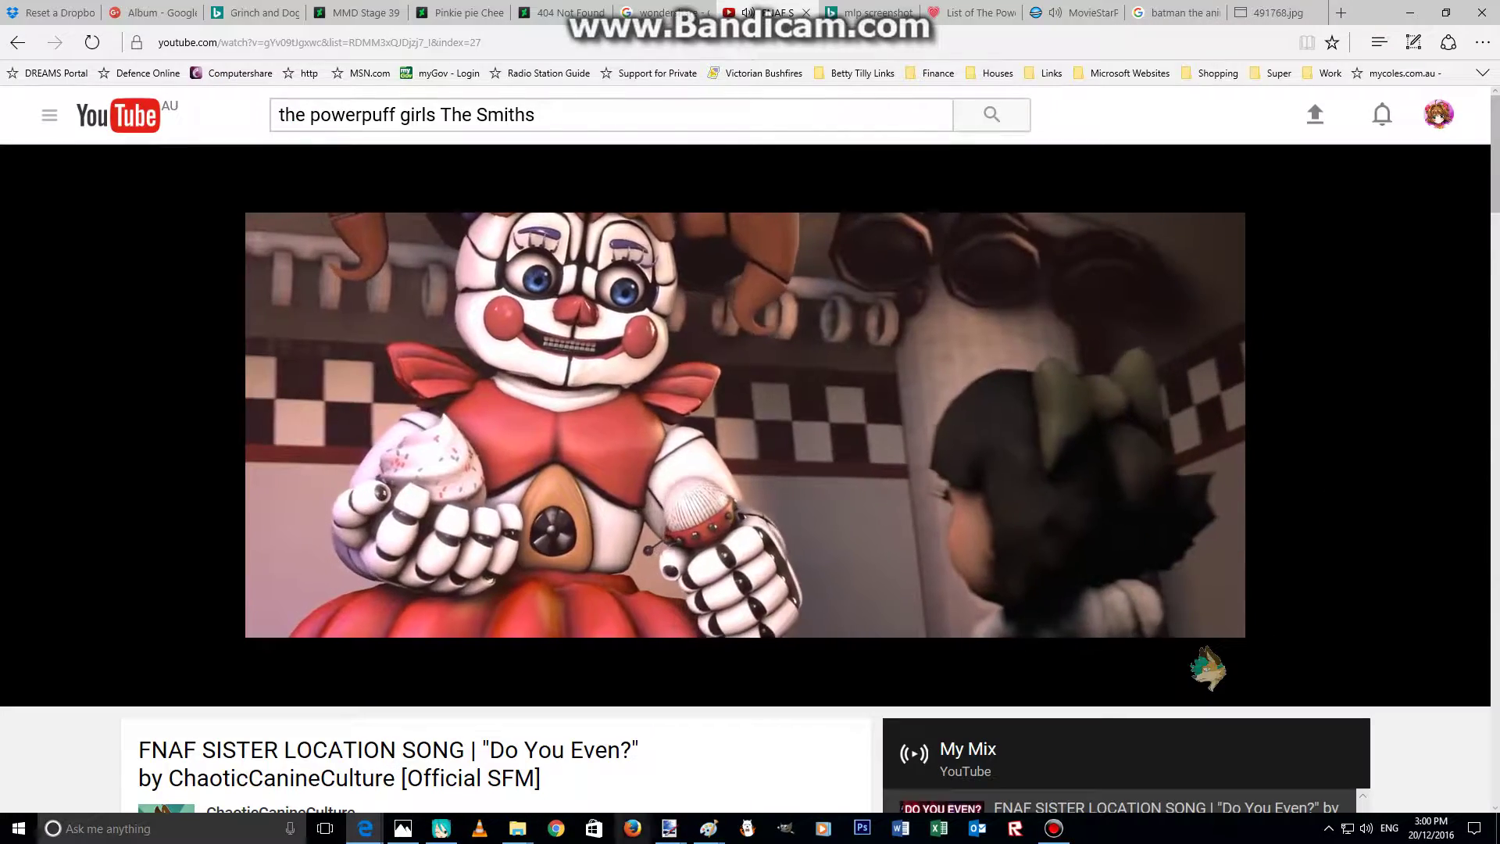
mouse_move(517, 828)
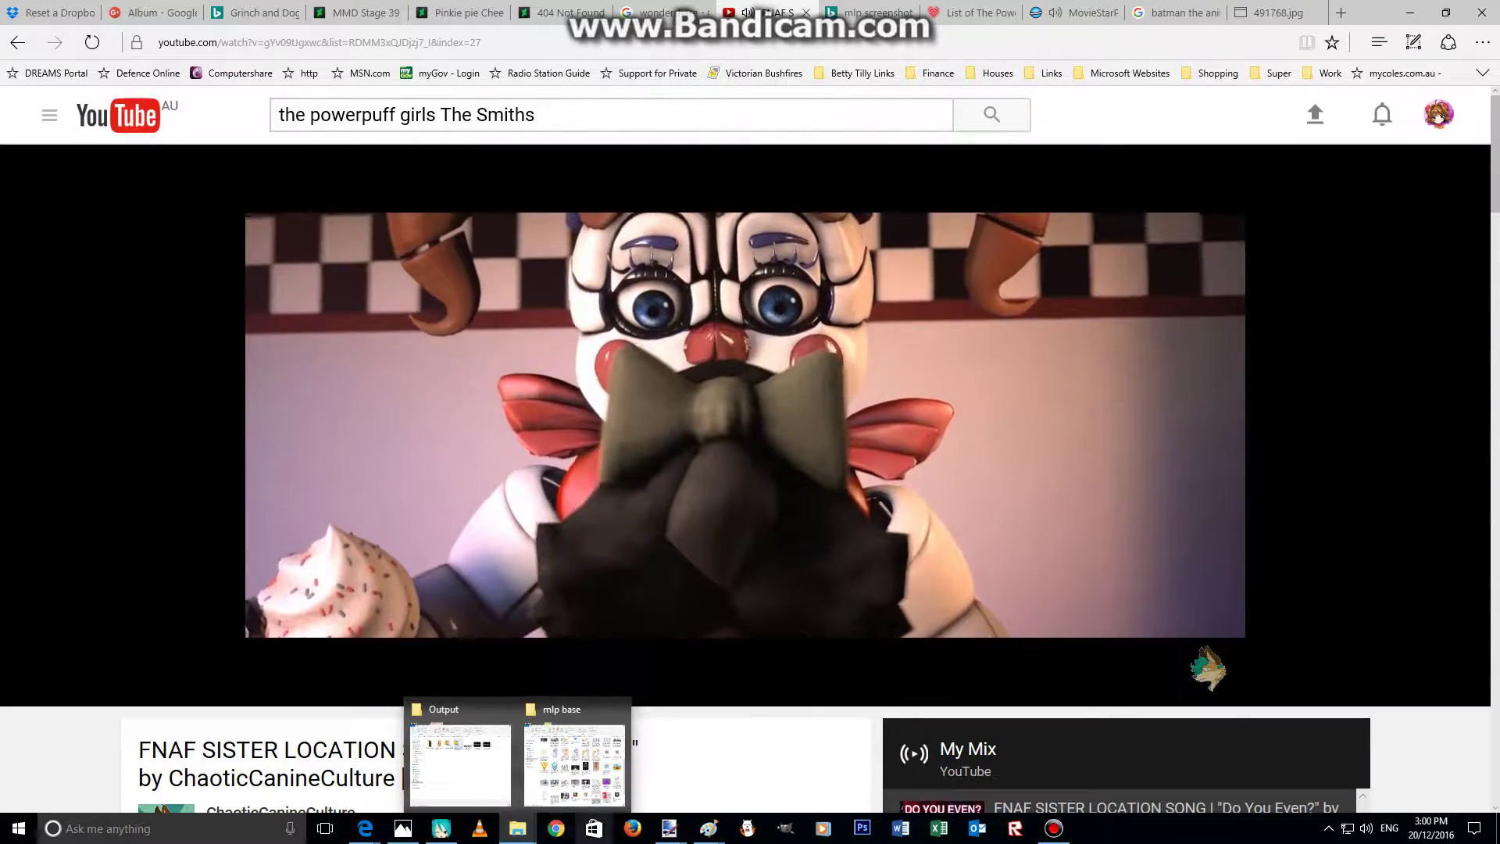
mouse_move(709, 828)
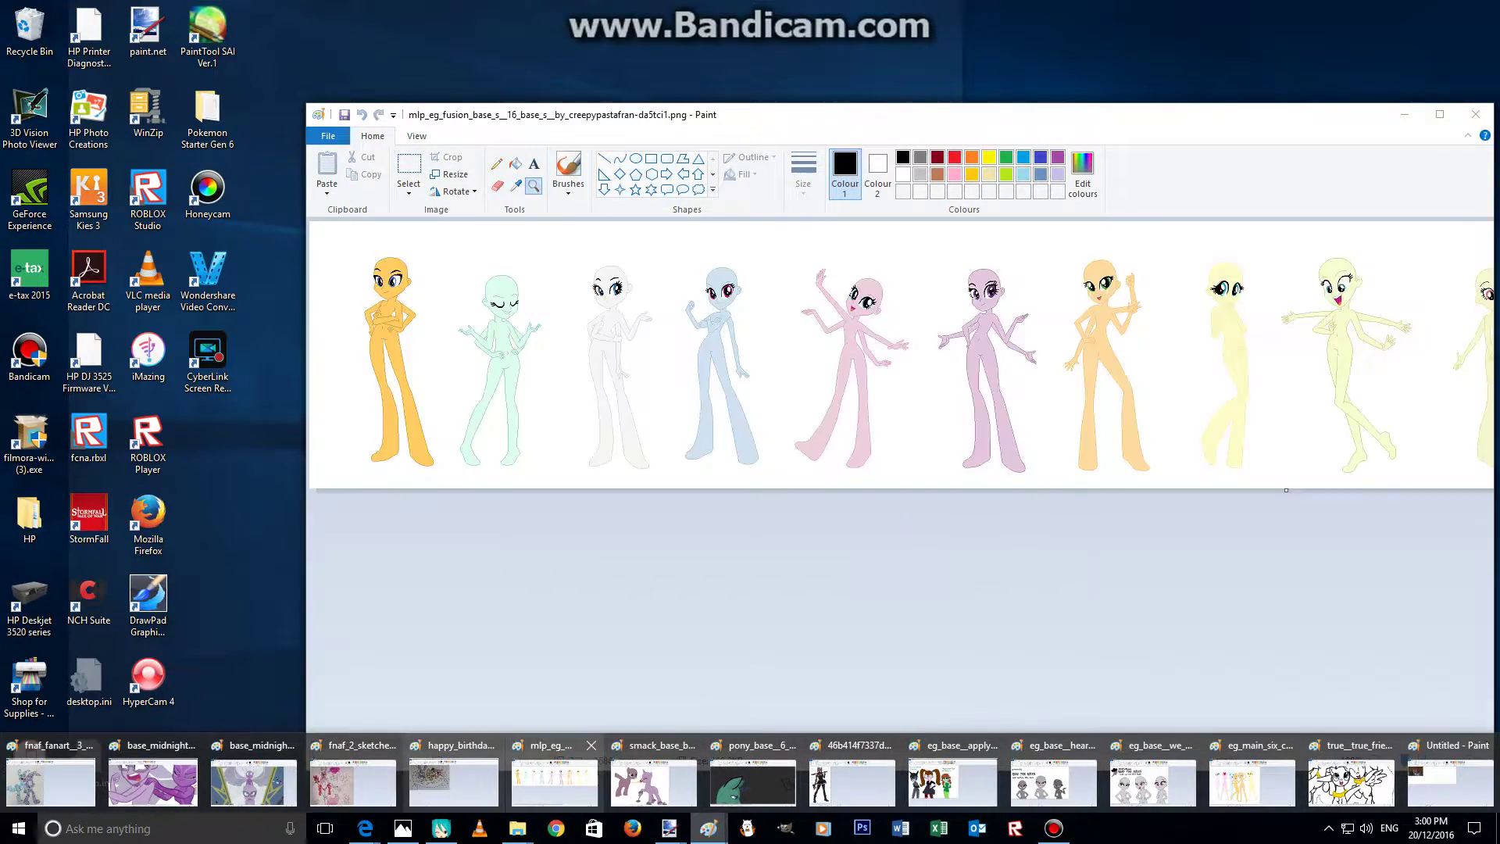
click(953, 781)
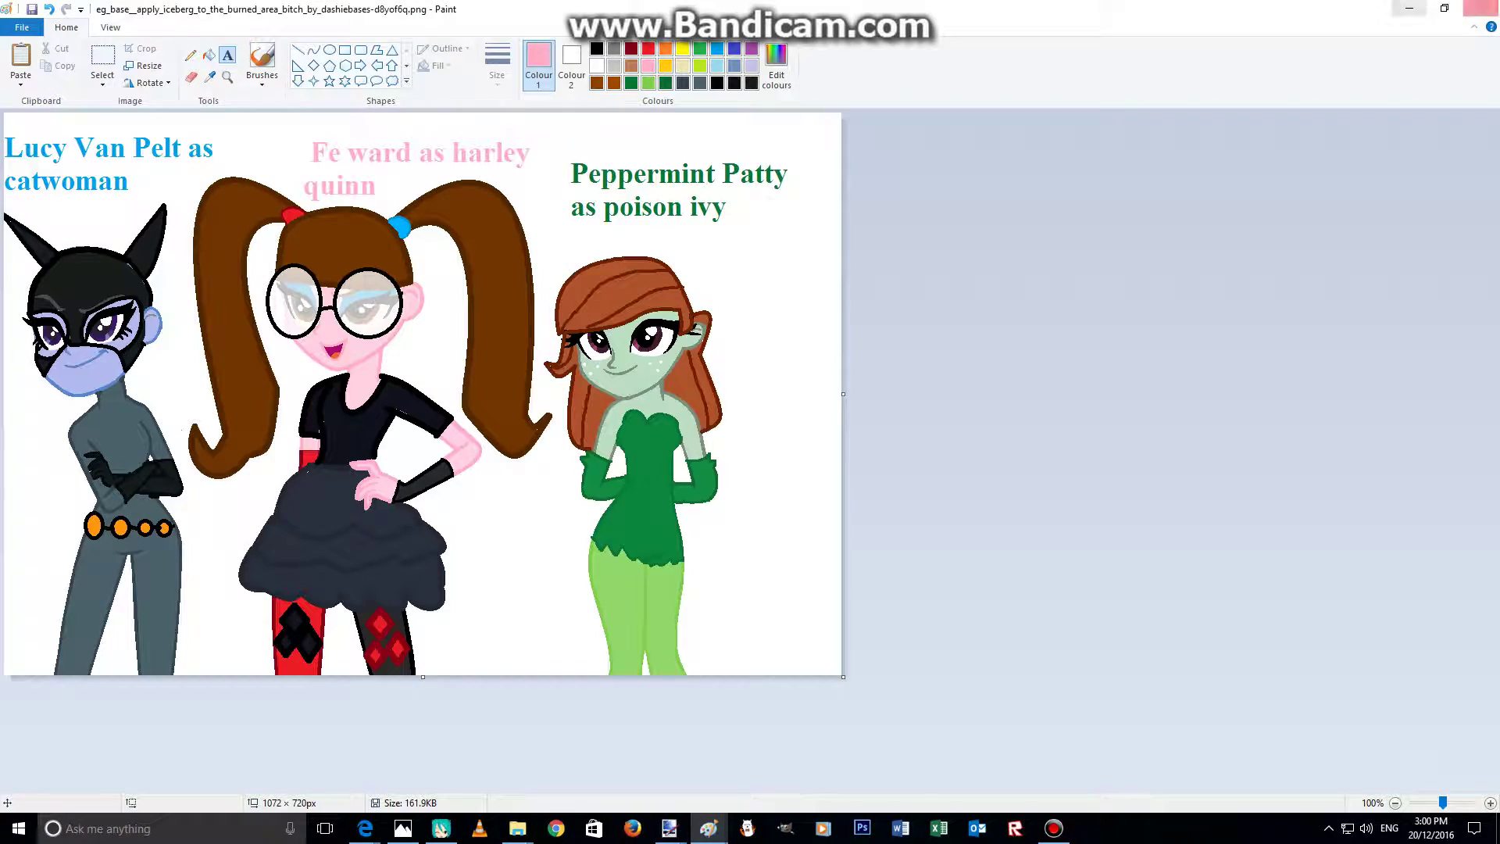
click(1480, 8)
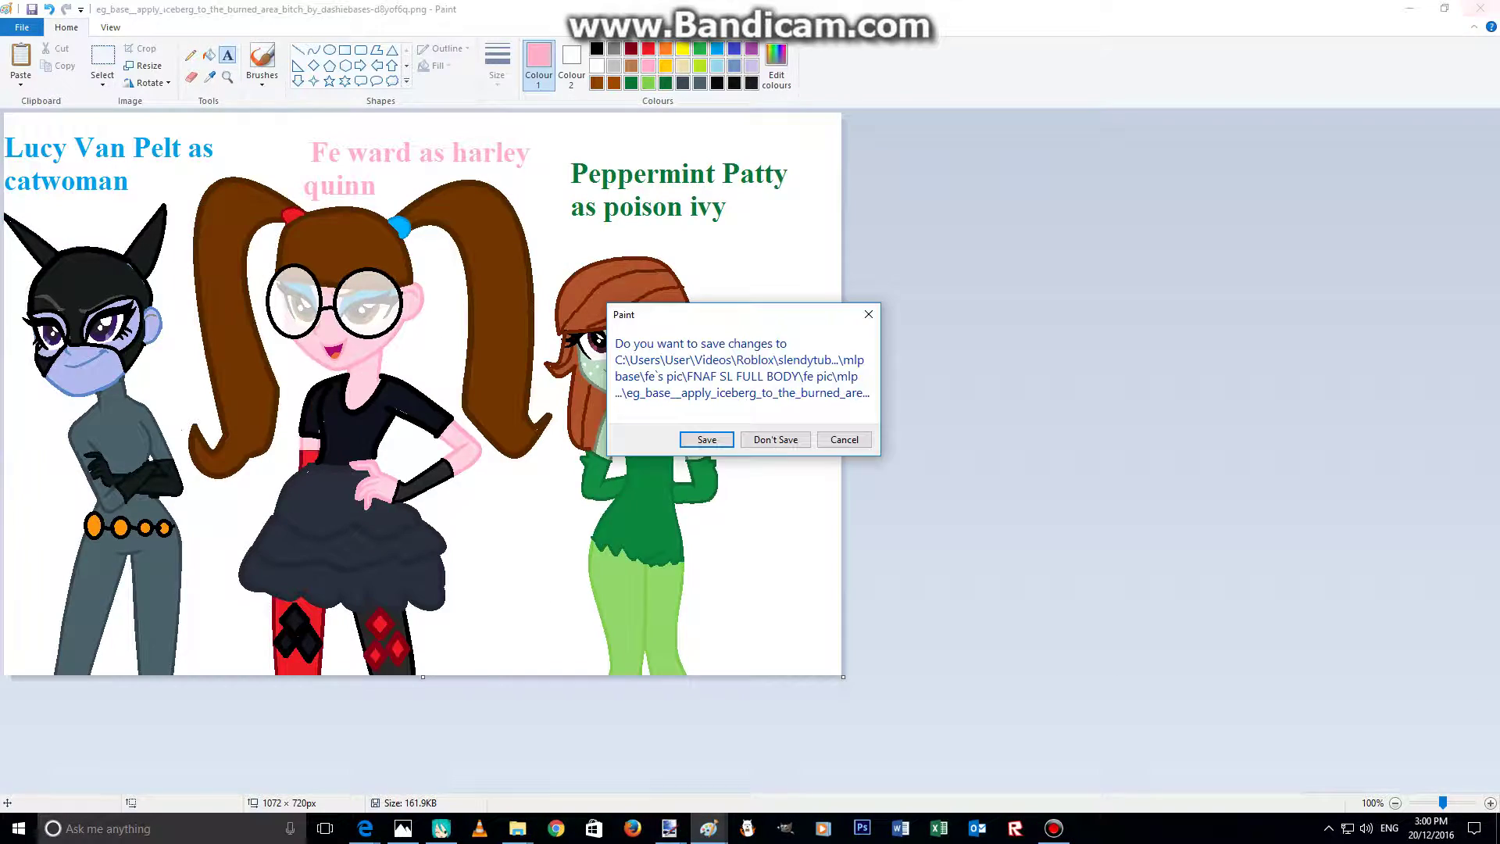
click(707, 440)
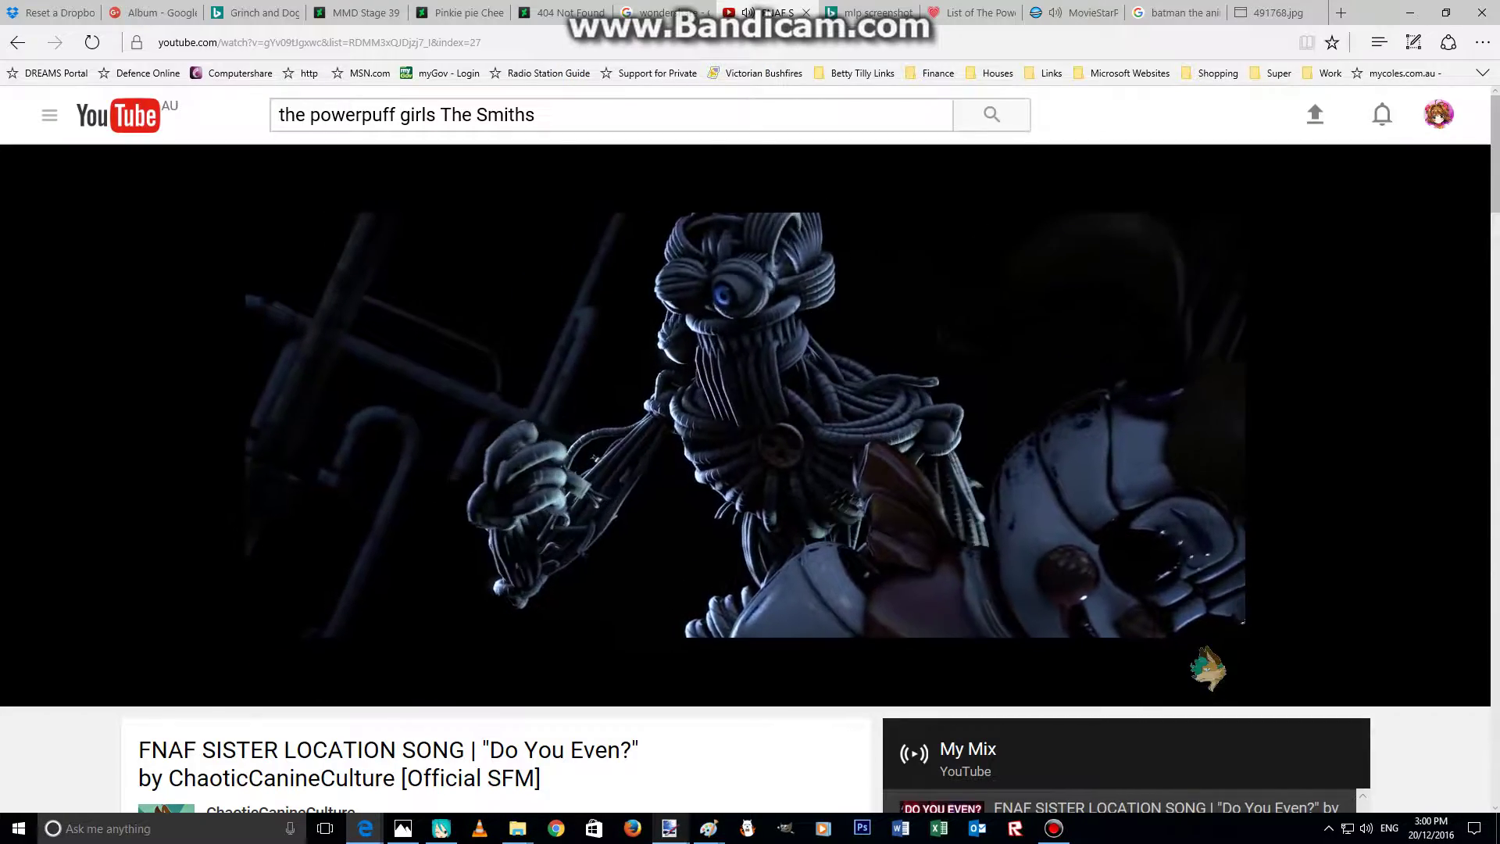
- Return to paint.net and open the saved three-character eg_base__apply_iceberg PNG from the mlp base folder
mouse_move(670, 828)
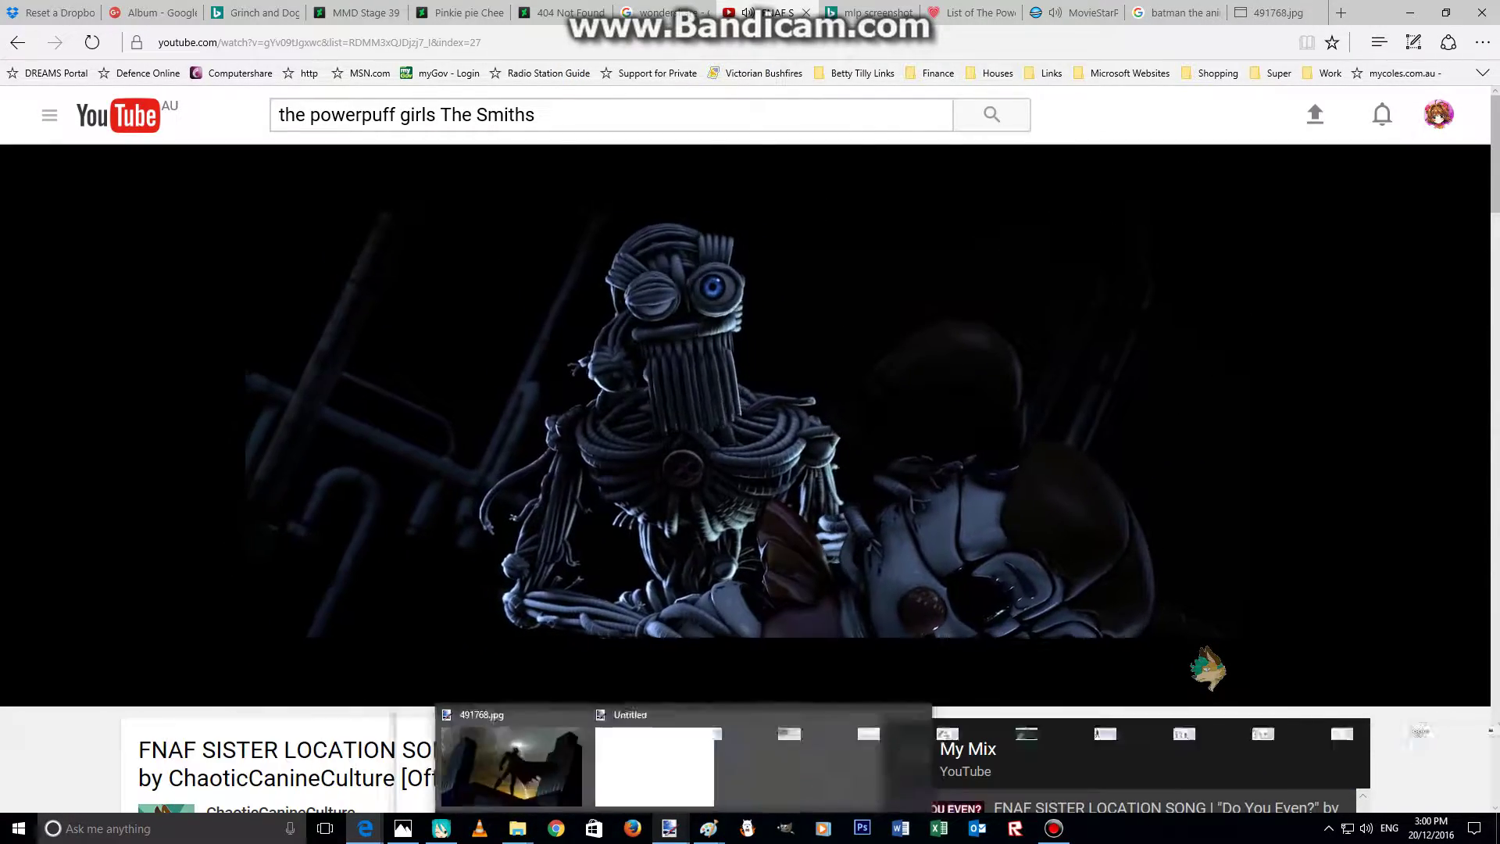
click(600, 762)
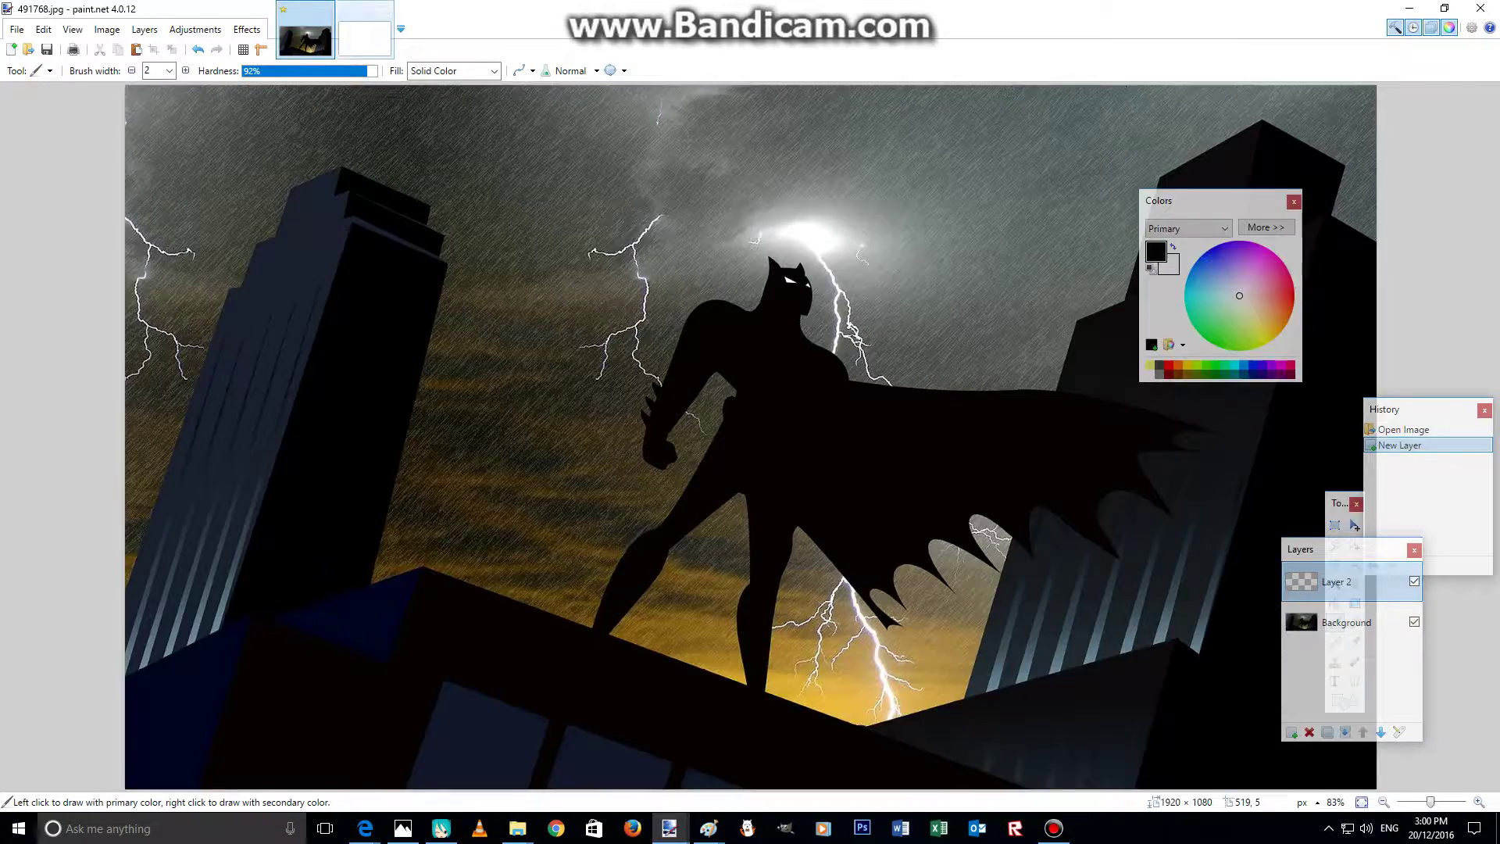
click(365, 38)
click(388, 8)
click(29, 49)
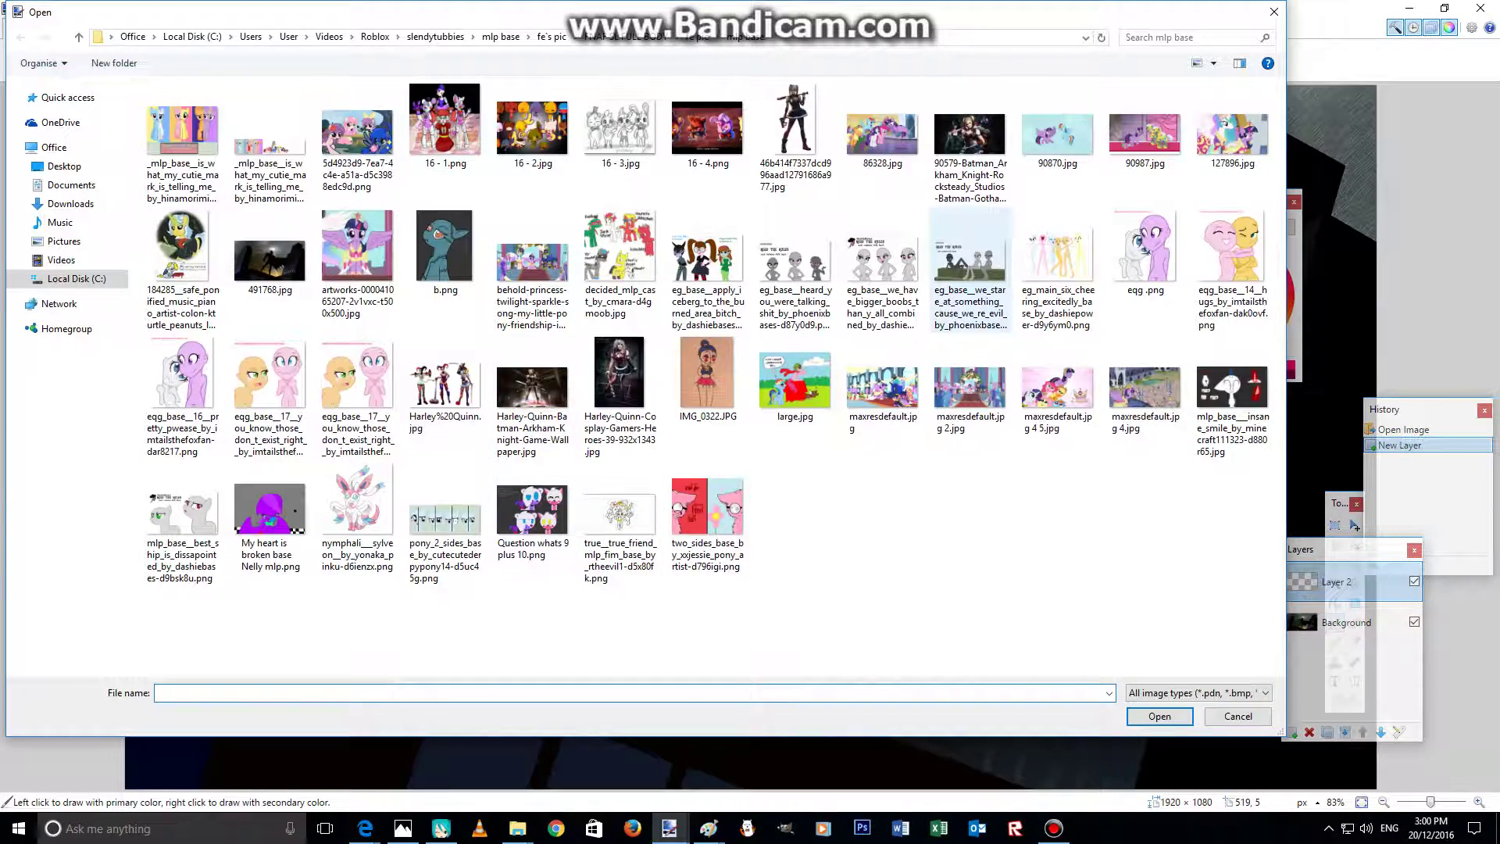
click(707, 265)
double_click(737, 298)
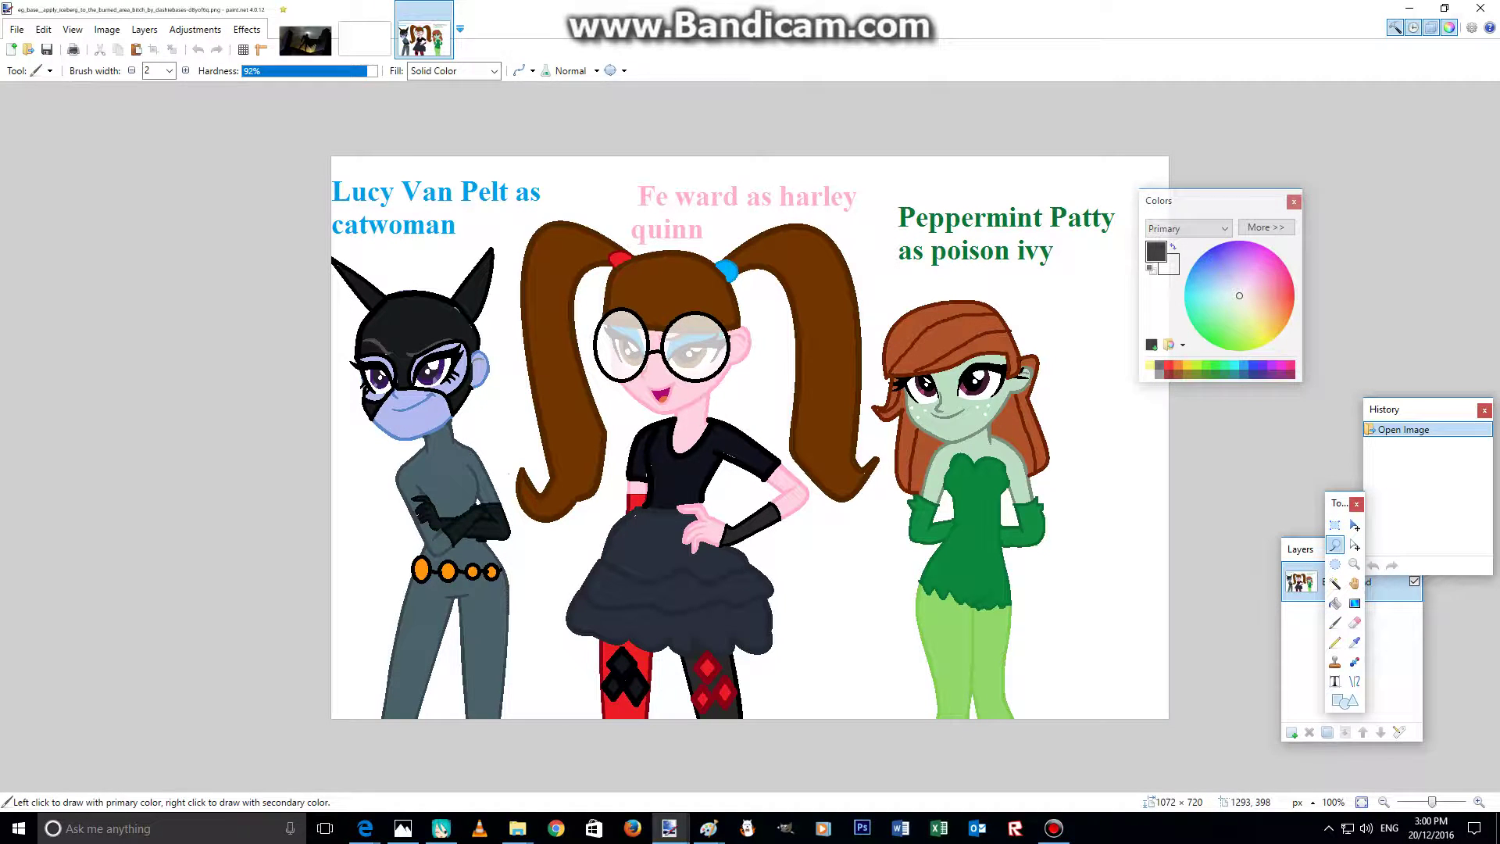
- Lasso nearly the whole three-character drawing and copy the selection
click(1335, 545)
mouse_move(1064, 713)
mouse_down()
mouse_move(1172, 601)
mouse_move(999, 144)
mouse_move(0, 177)
mouse_move(707, 839)
mouse_up()
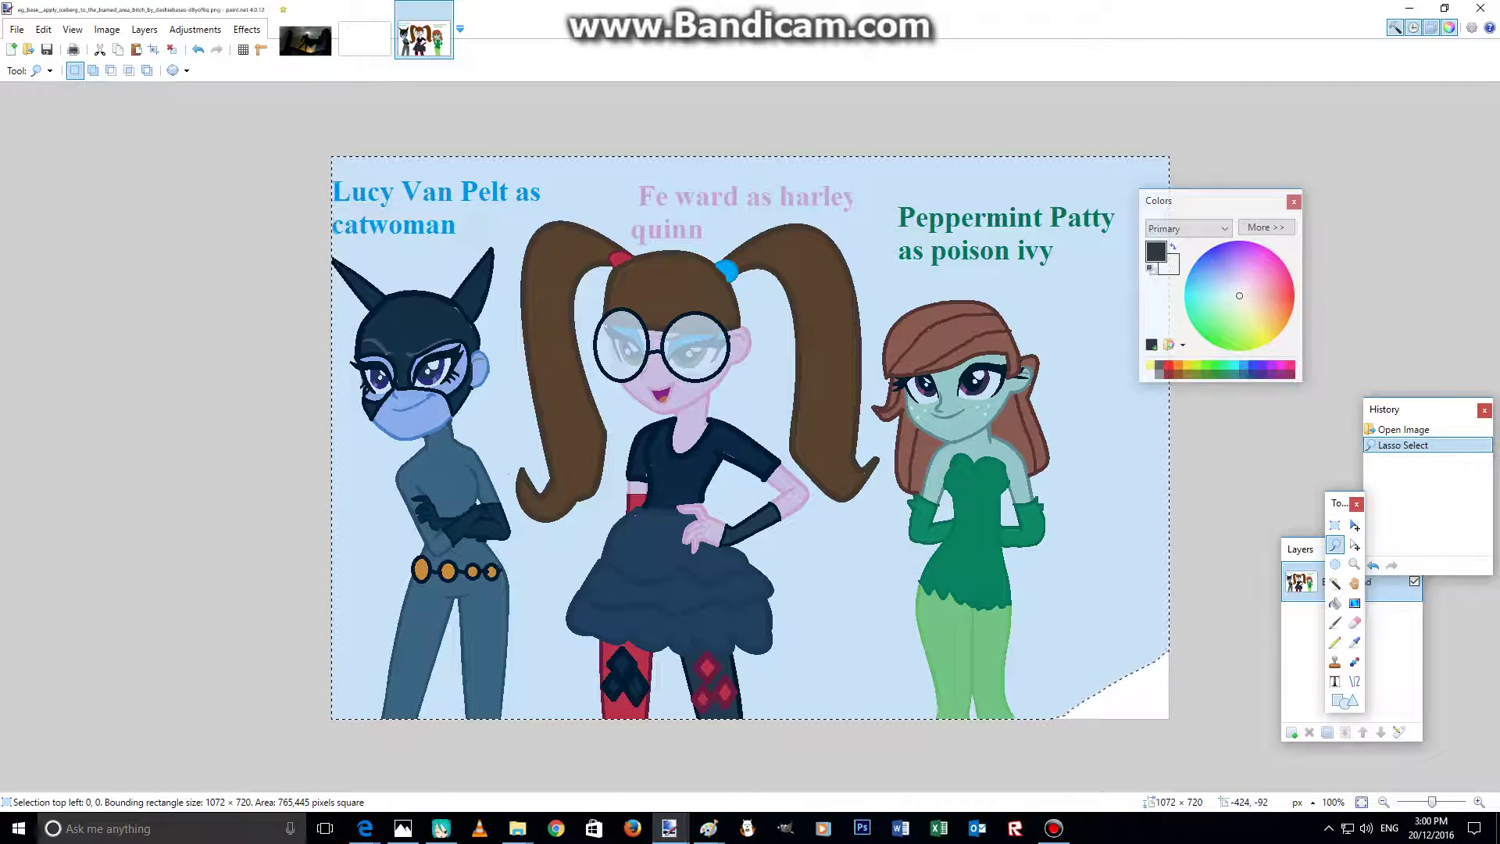
click(43, 29)
click(63, 104)
- Paste the characters onto Layer 2 of 491768.jpg, enlarge them to about 1577 × 1141 px and position them over the Batman silhouette
click(305, 35)
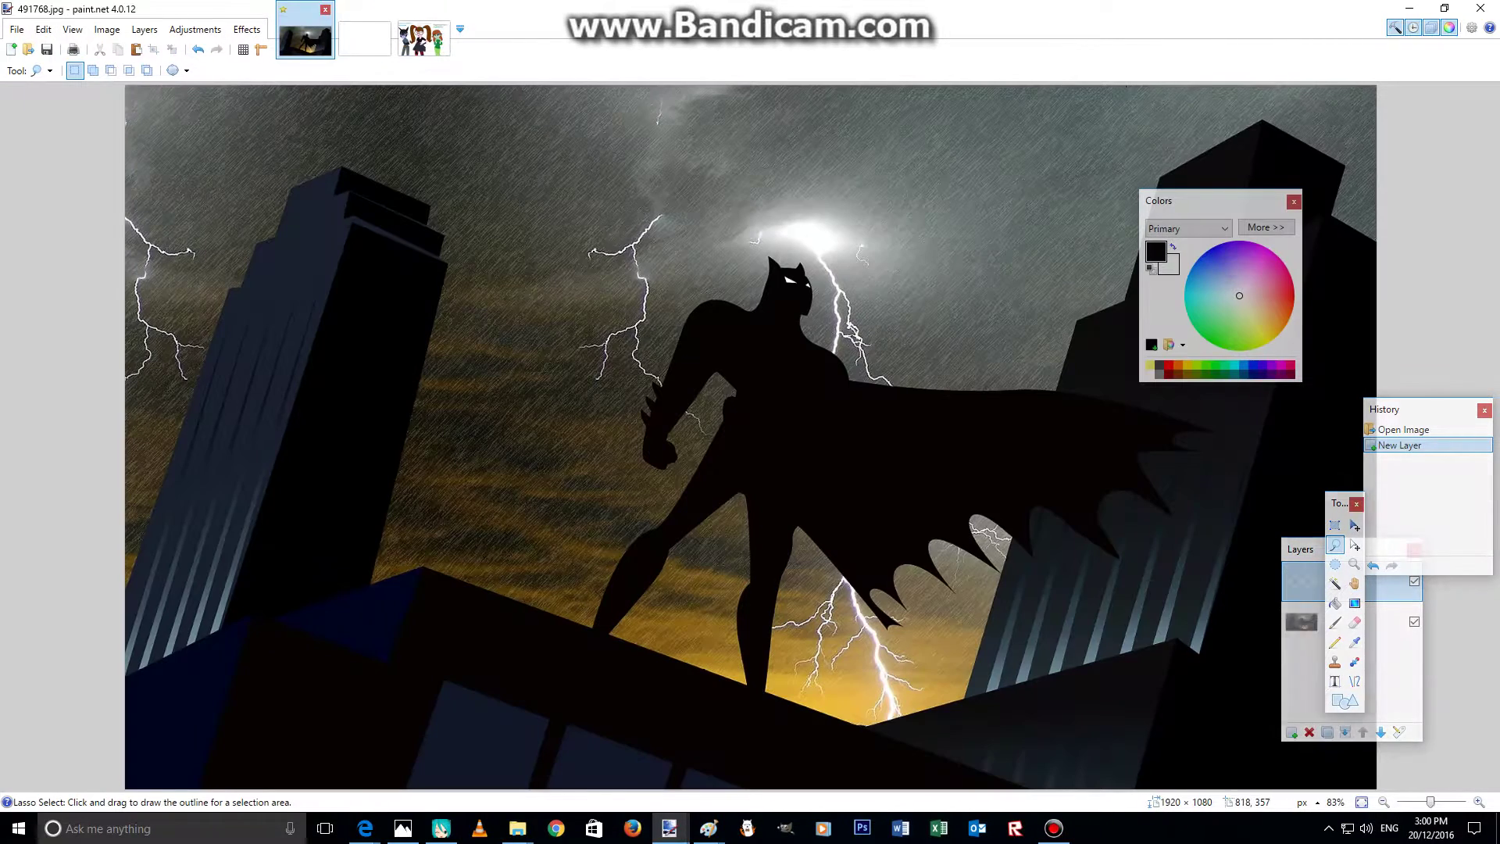
click(43, 29)
click(63, 138)
drag(852, 574, 1279, 822)
drag(955, 666, 843, 662)
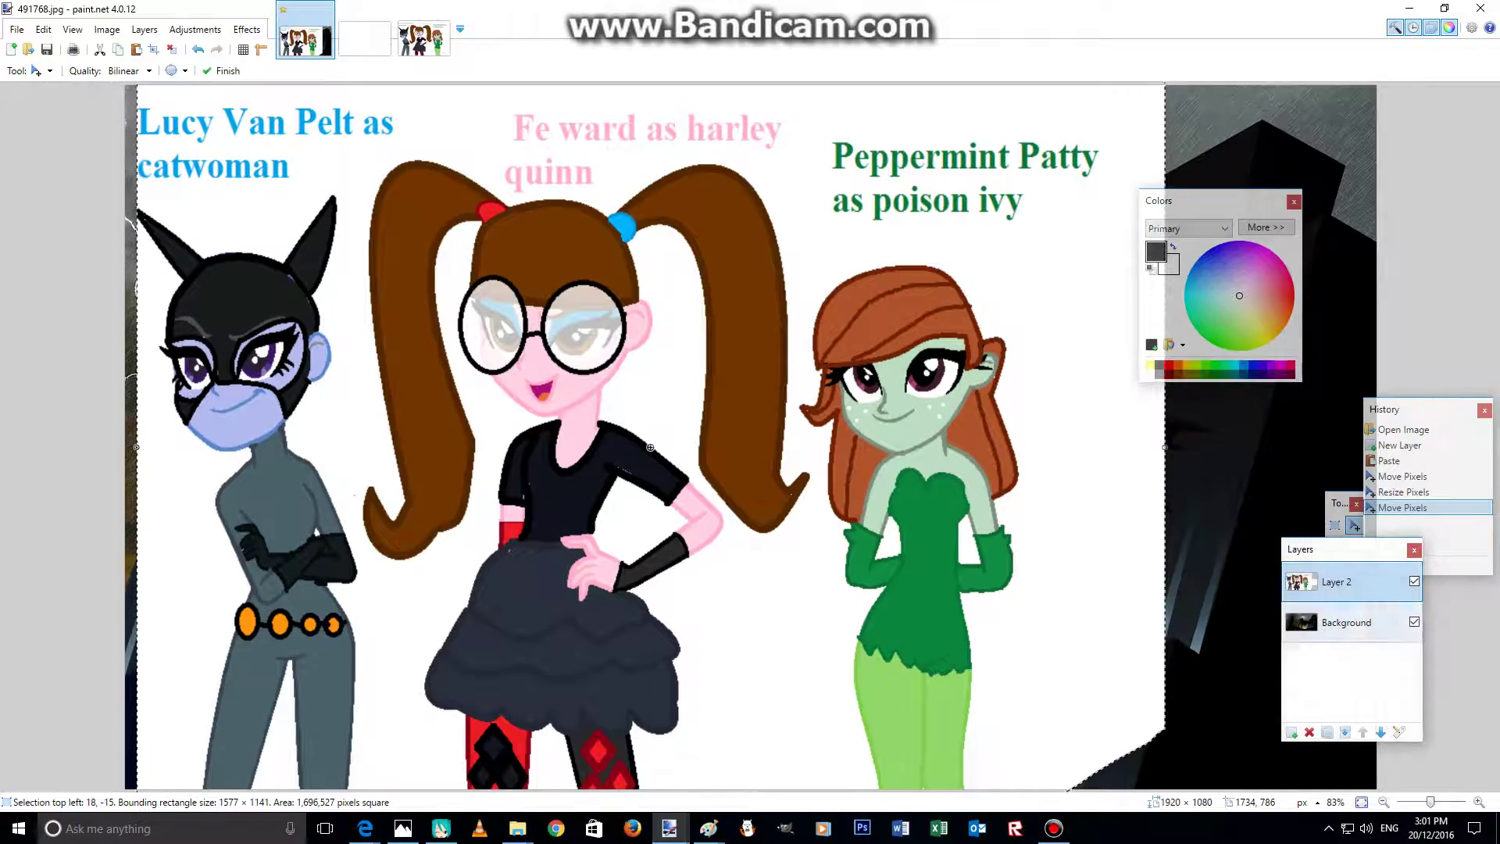
- Deselect the pasted drawing and select its white background with the Magic Wand at 50% tolerance
click(1339, 504)
click(1334, 544)
key(ctrl+d)
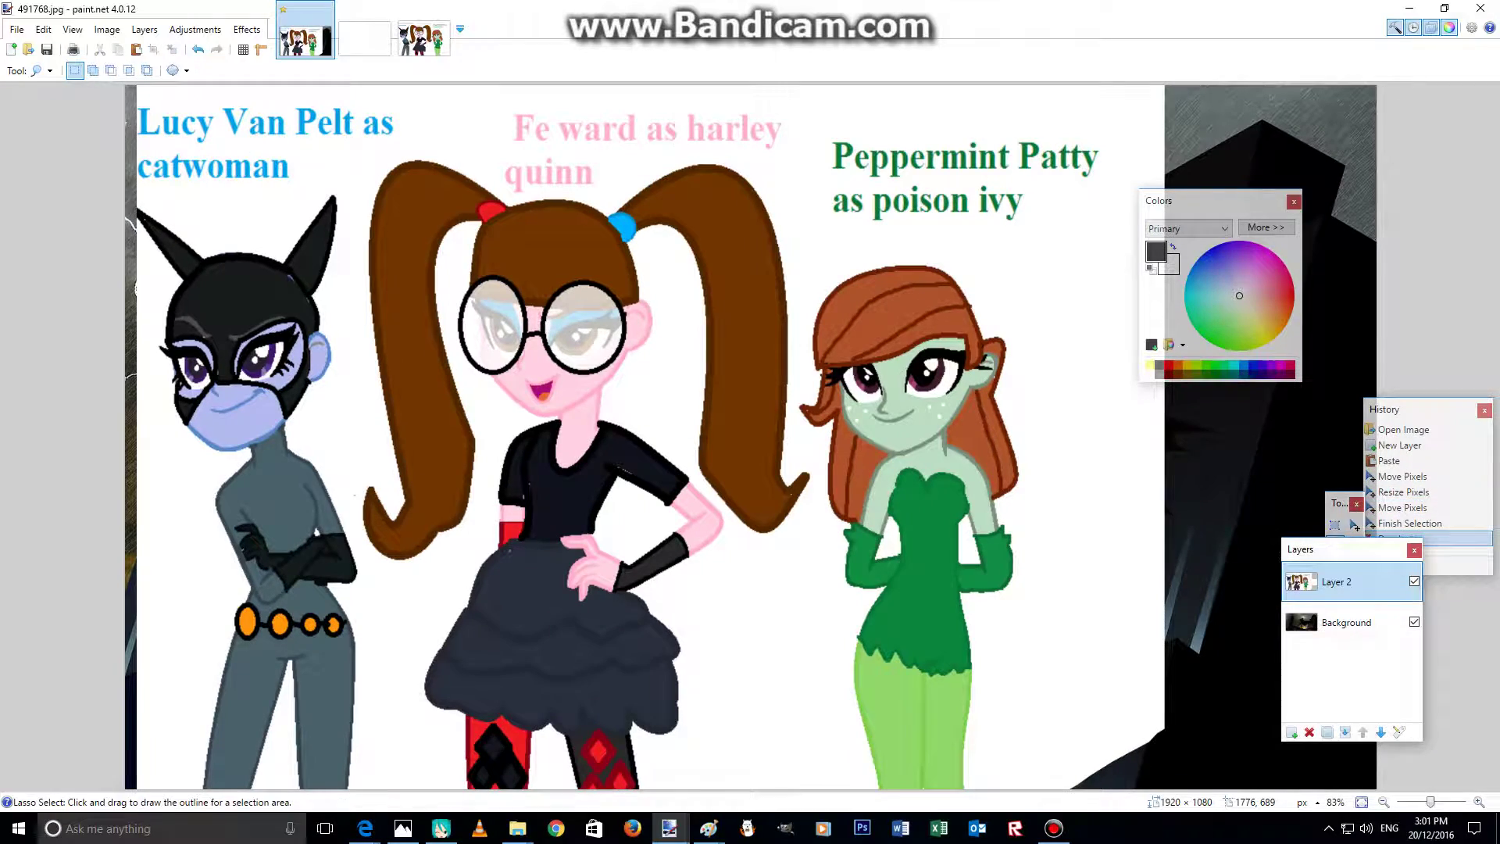
click(1335, 583)
click(1085, 497)
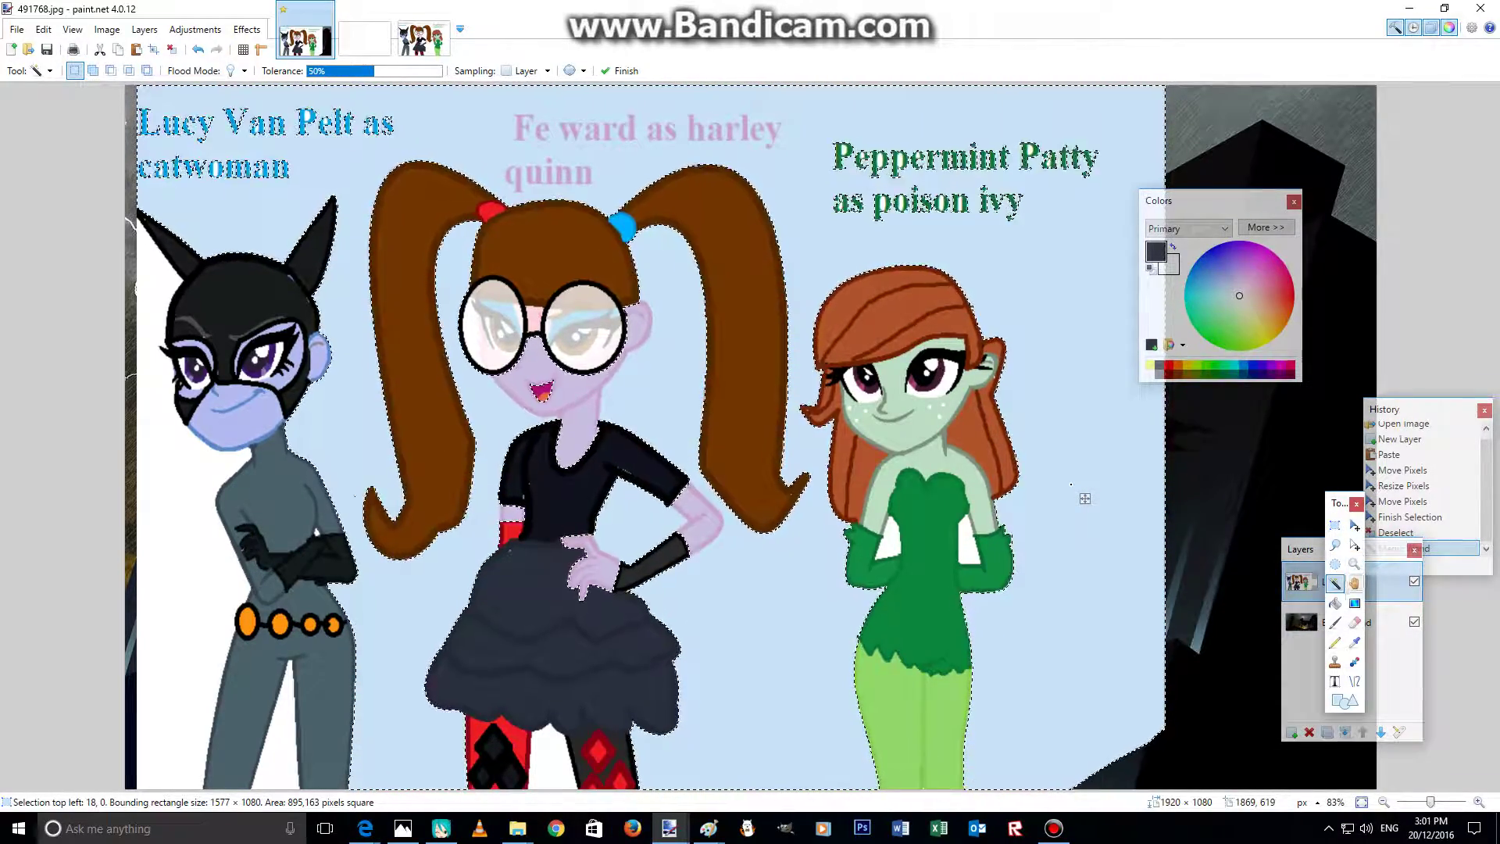
- Erase part of the selected white background around the catwoman caption with the Eraser at brush width 95
click(1354, 622)
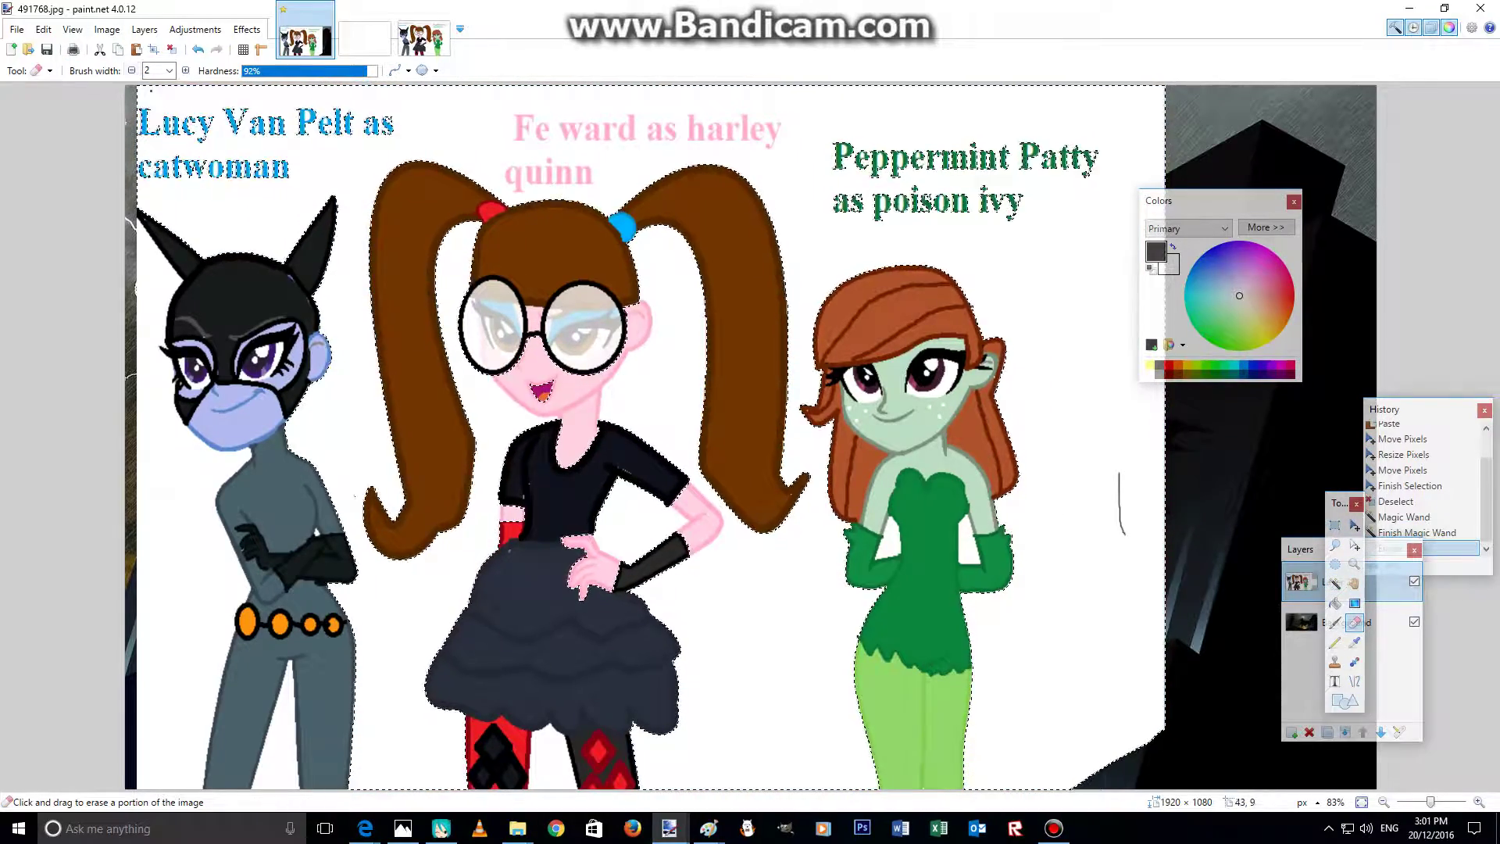
click(148, 141)
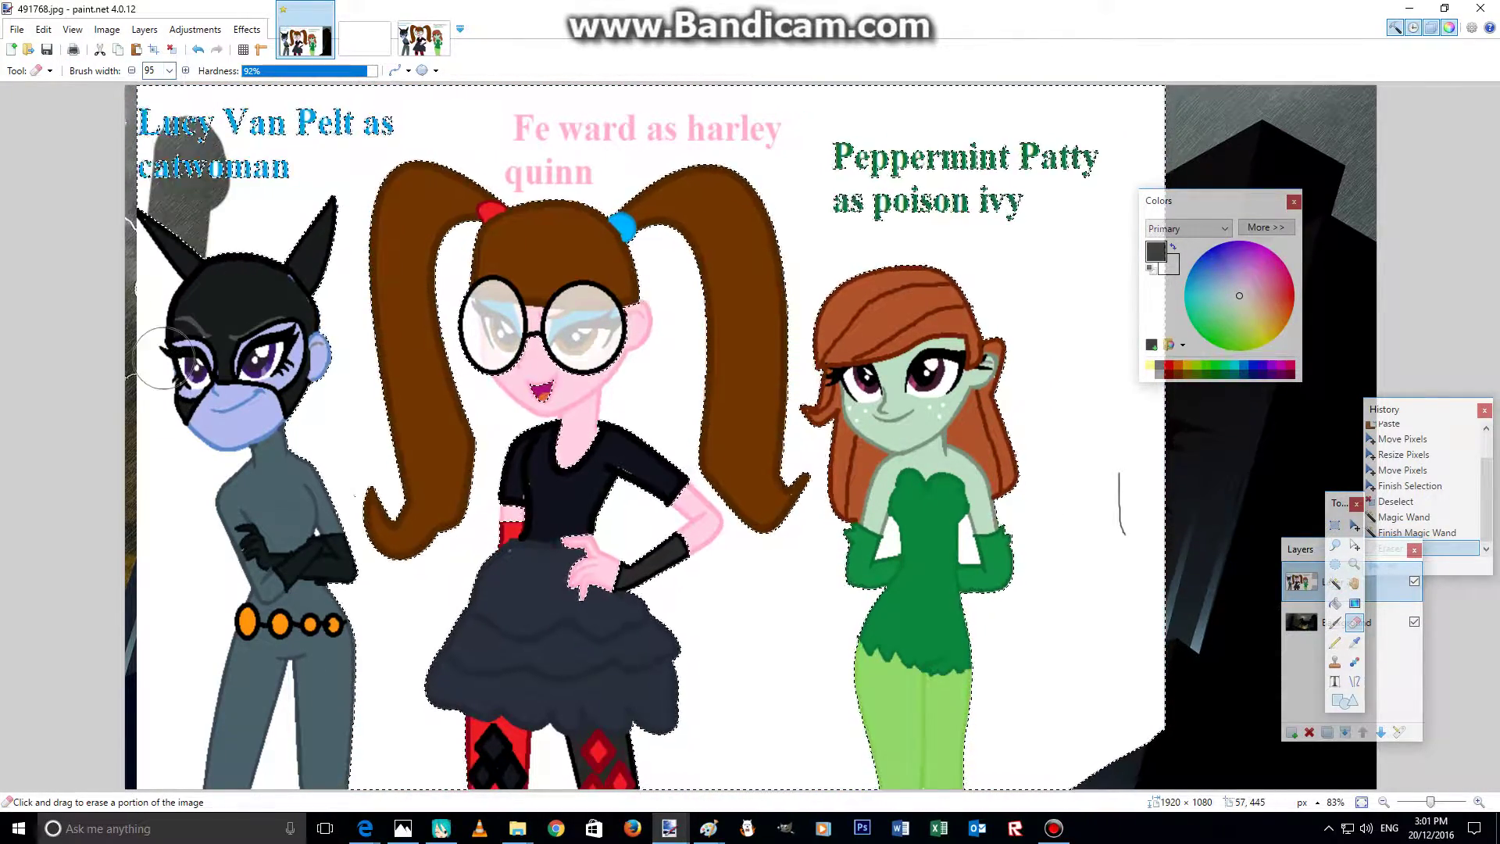
drag(154, 137, 155, 127)
- Set the eraser width to 1700, try erasing across the selected white background, and revert the image to the first eraser stroke
click(168, 71)
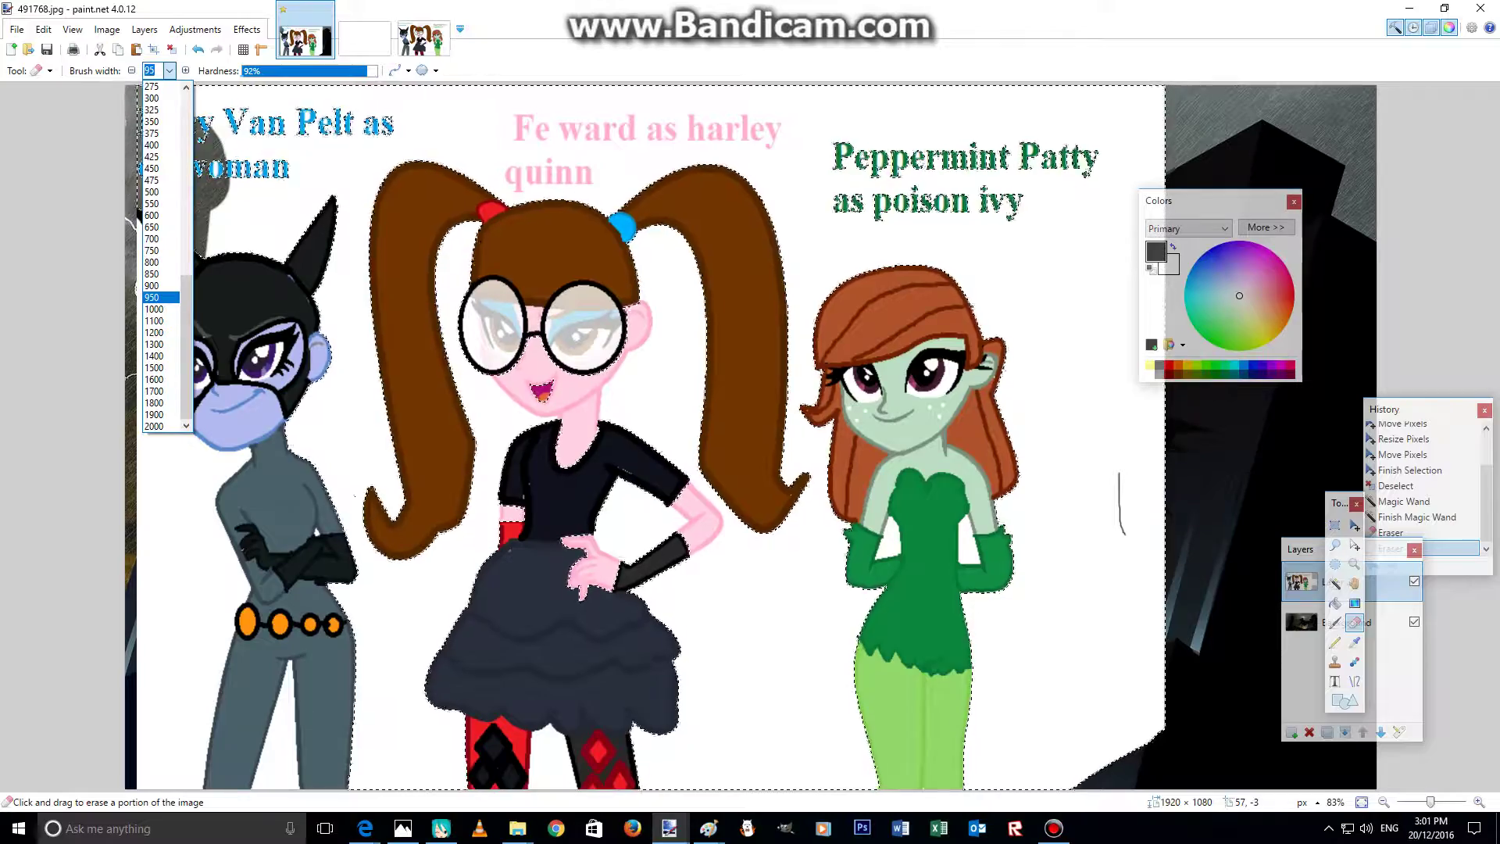
click(155, 391)
mouse_move(199, 426)
mouse_down()
mouse_move(453, 461)
mouse_move(1006, 291)
mouse_up()
drag(131, 377, 1013, 370)
click(1391, 532)
click(1391, 517)
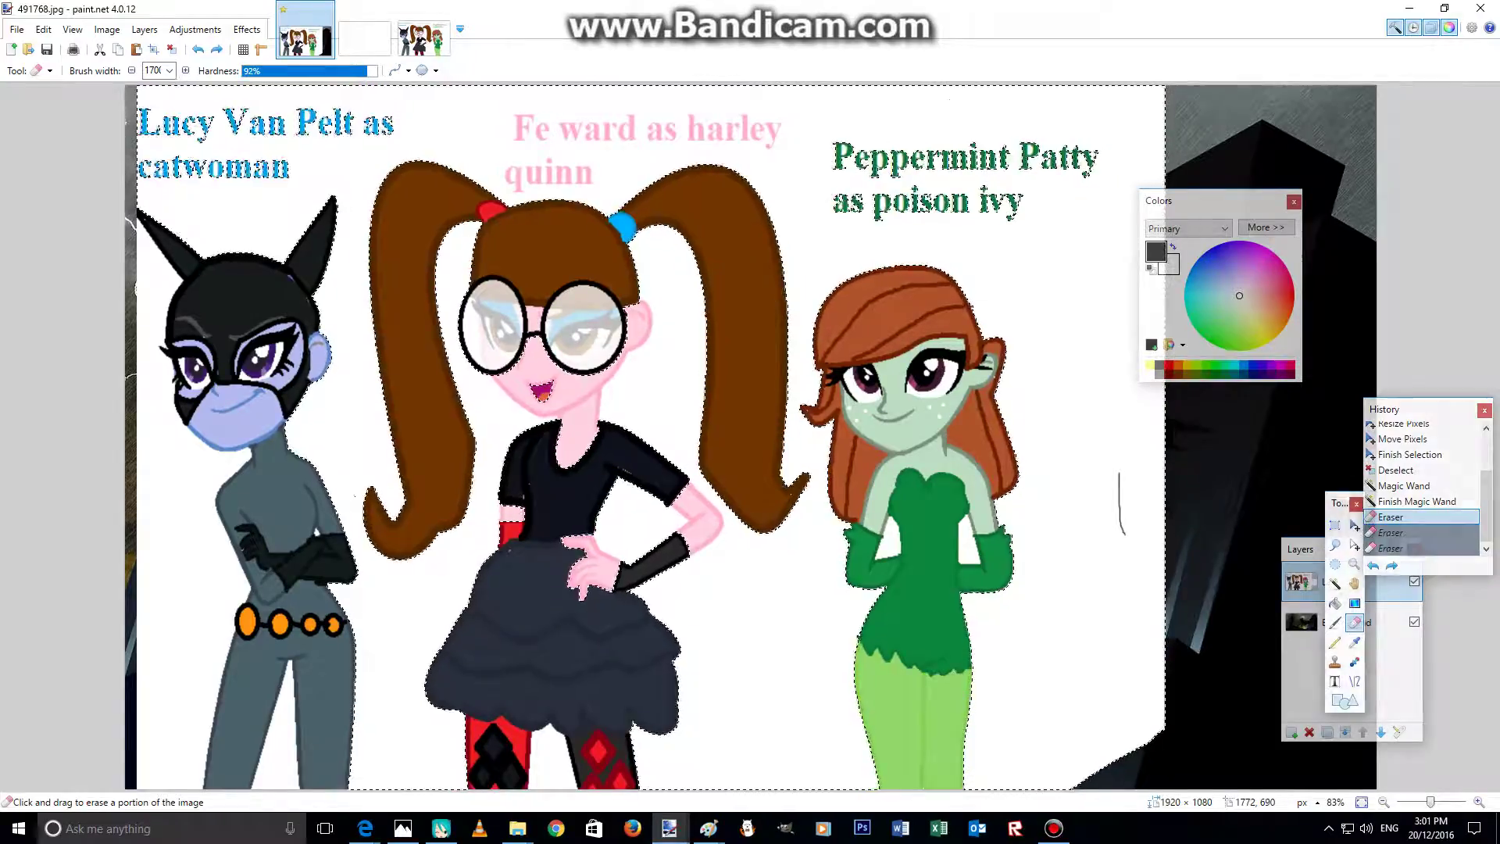
click(1335, 545)
click(1304, 582)
click(1346, 623)
click(1339, 506)
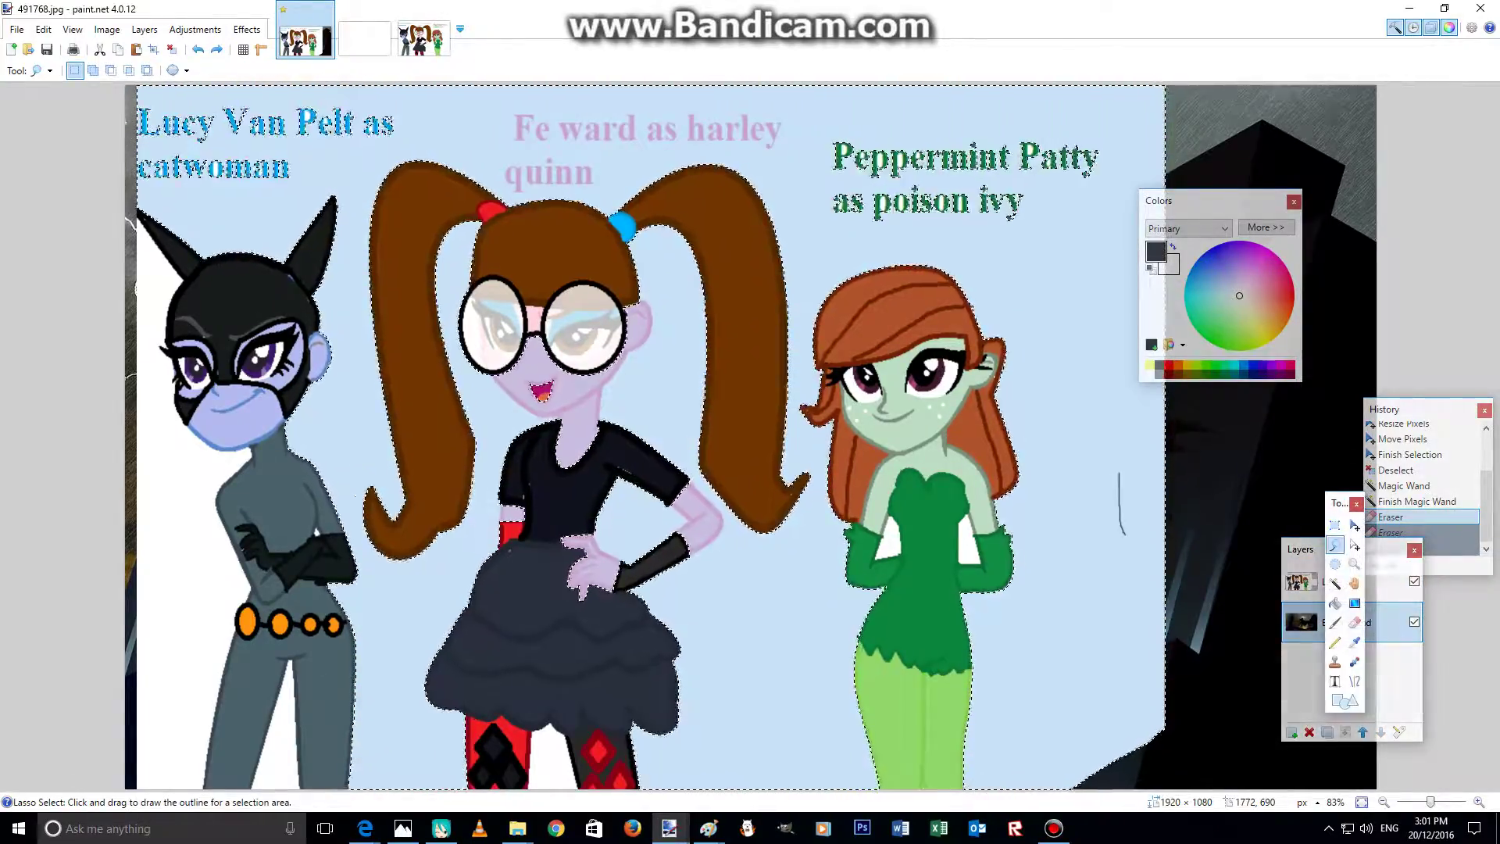
click(1334, 584)
click(1148, 548)
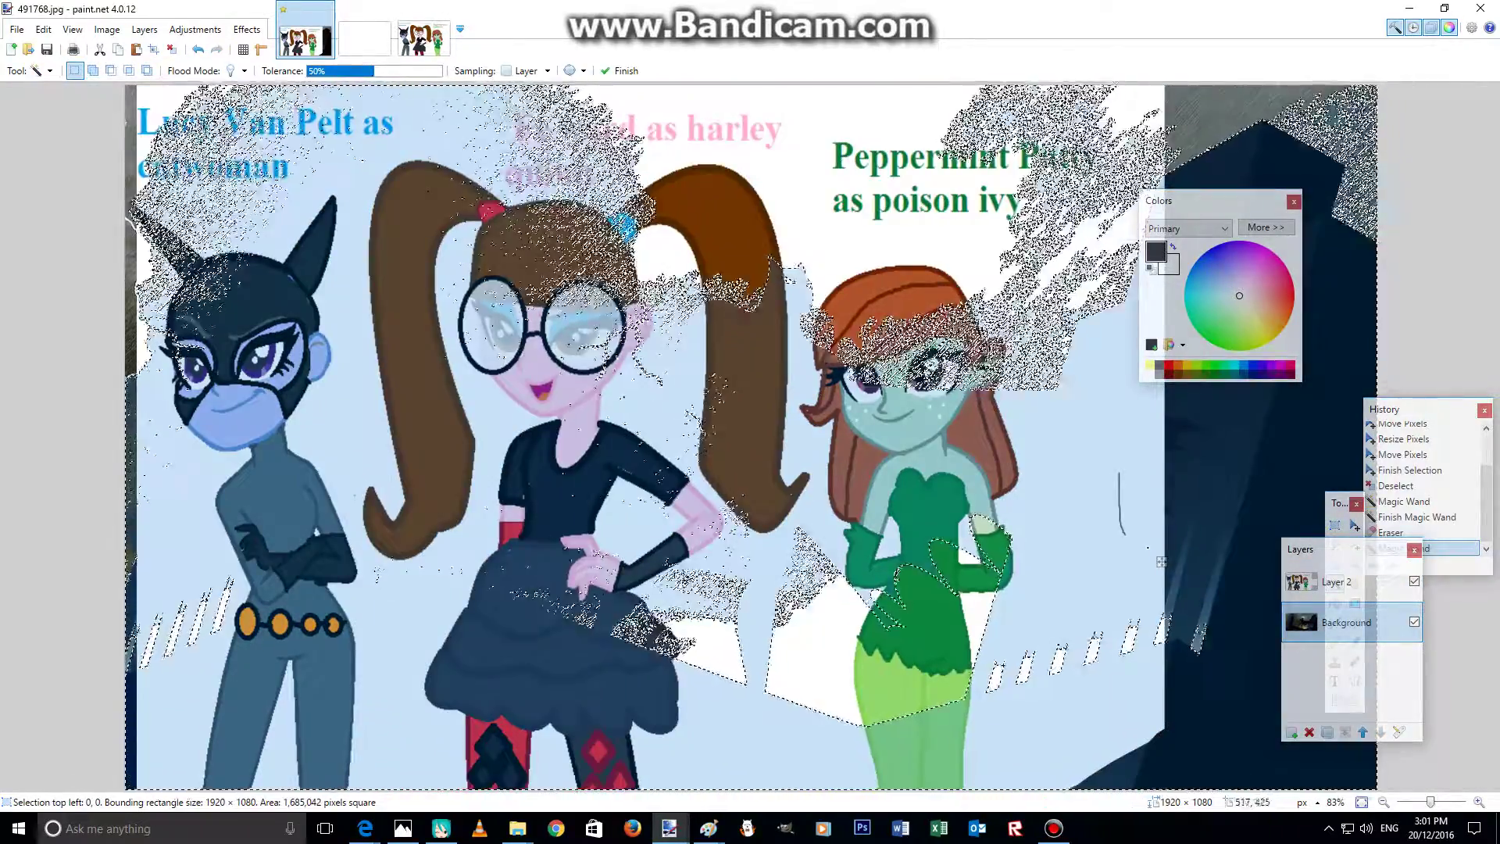
click(765, 196)
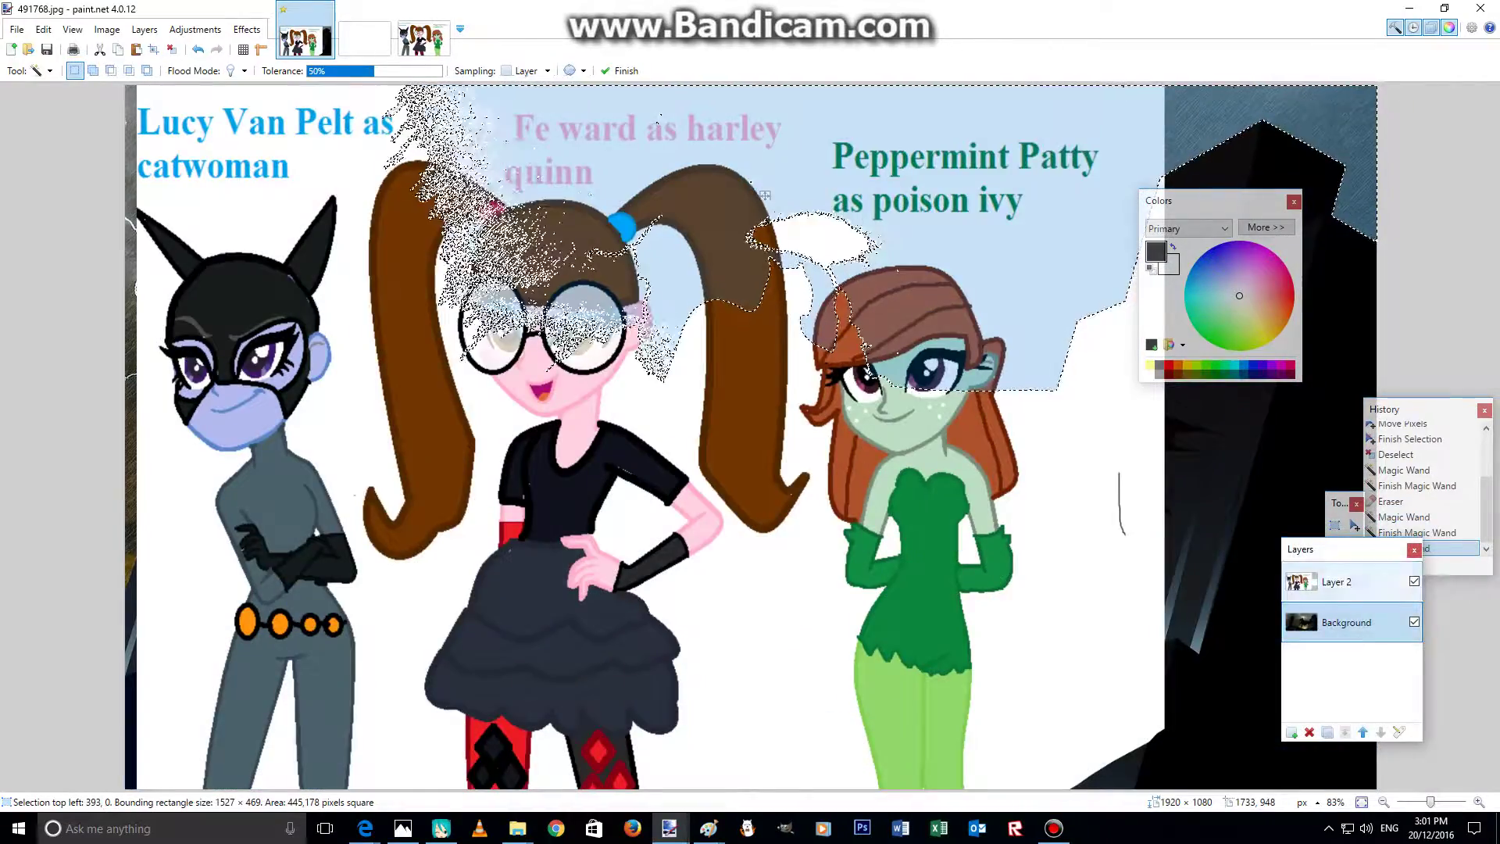
- Reselect the white background around the characters on Layer 2 with the Magic Wand at 50% tolerance
click(1338, 581)
click(1144, 570)
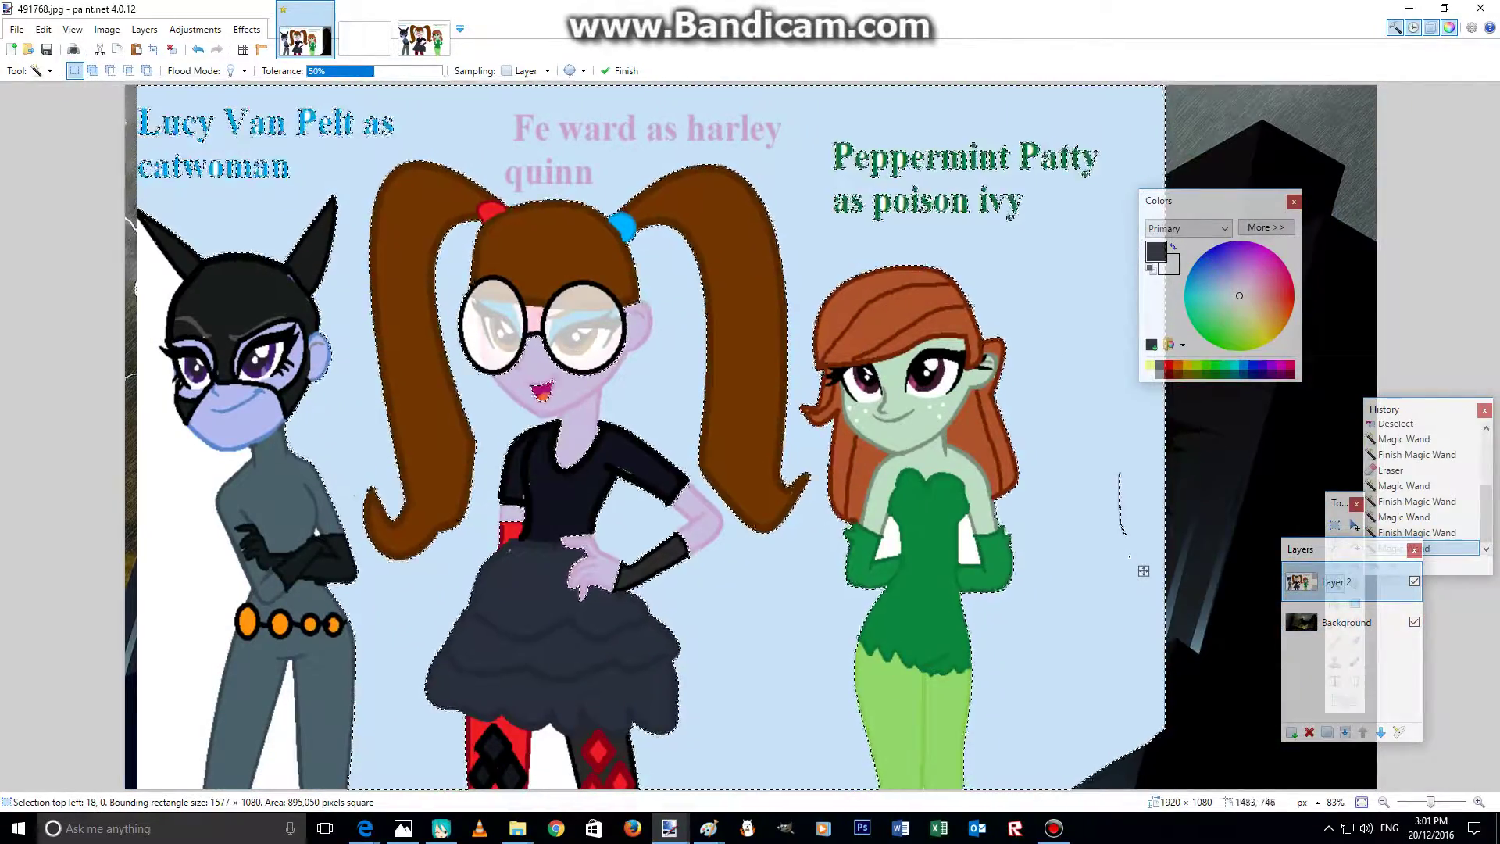
click(469, 366)
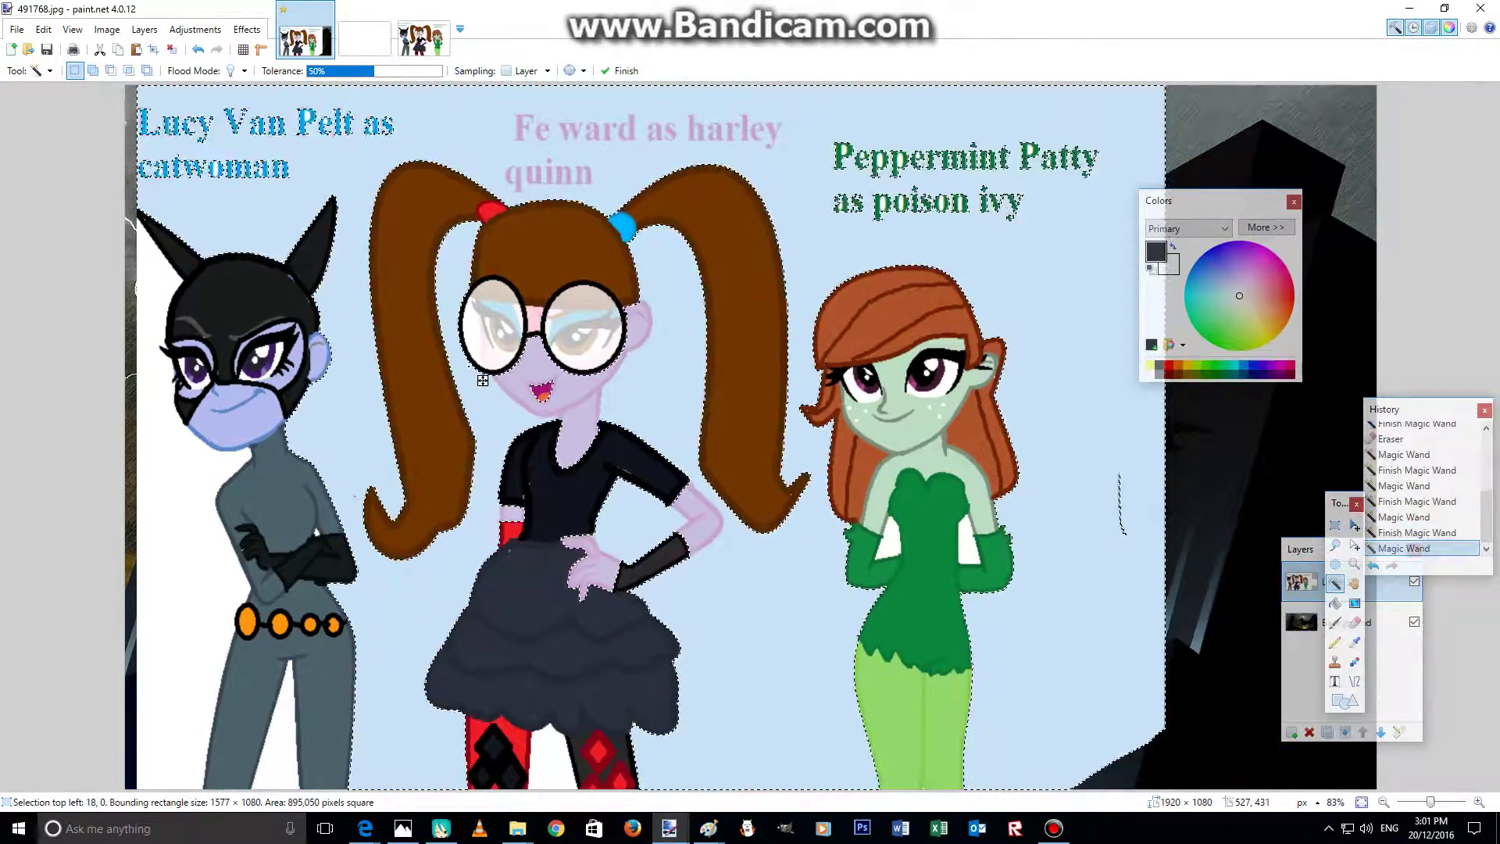
- Subtract the harley quinn character's face, ear and neck from the background selection with Lasso Select
key(z)
click(482, 380)
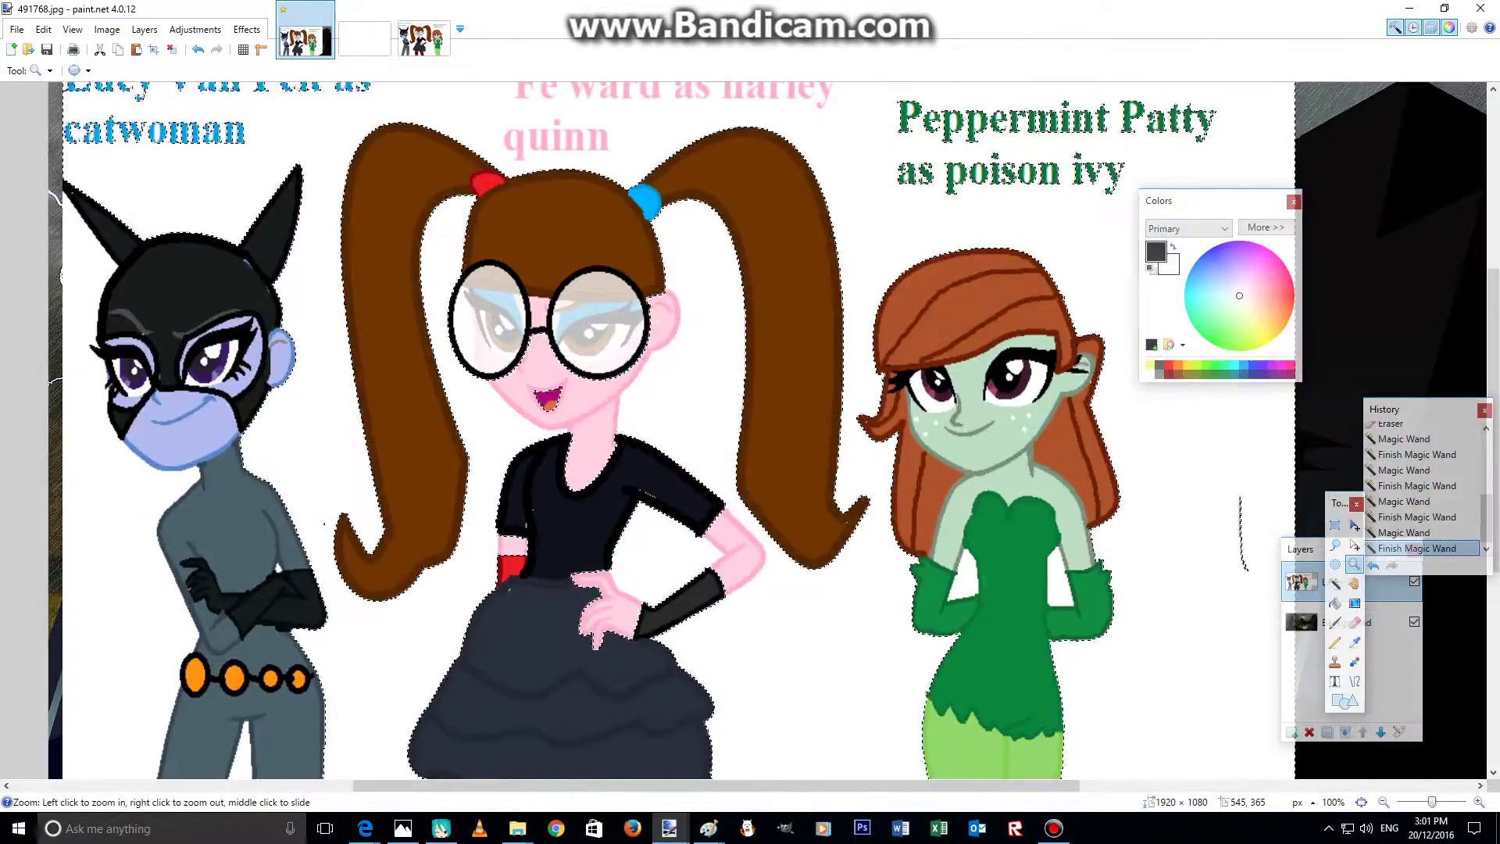
click(482, 380)
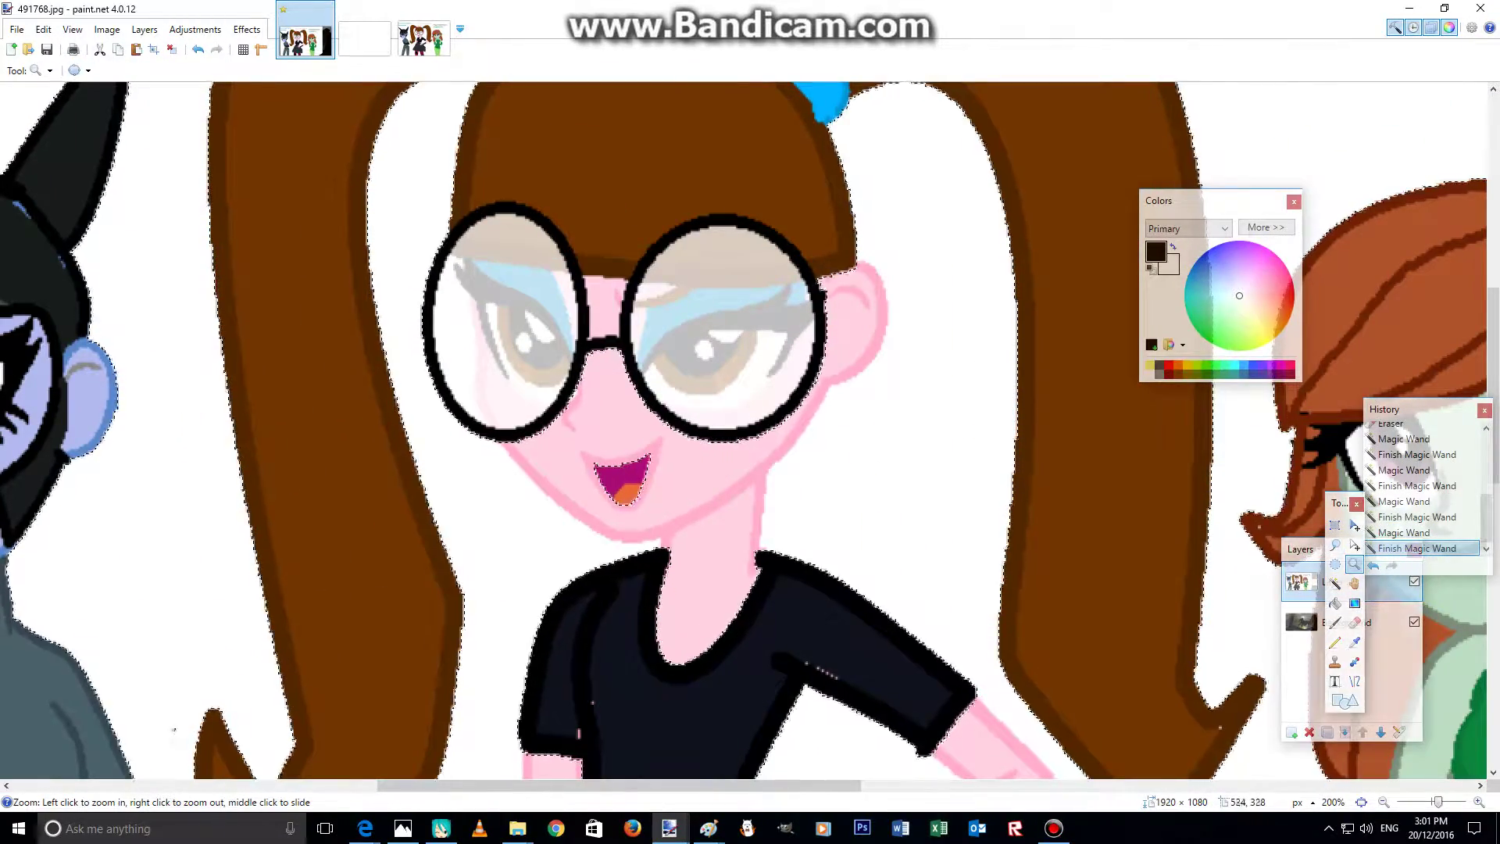
click(1335, 544)
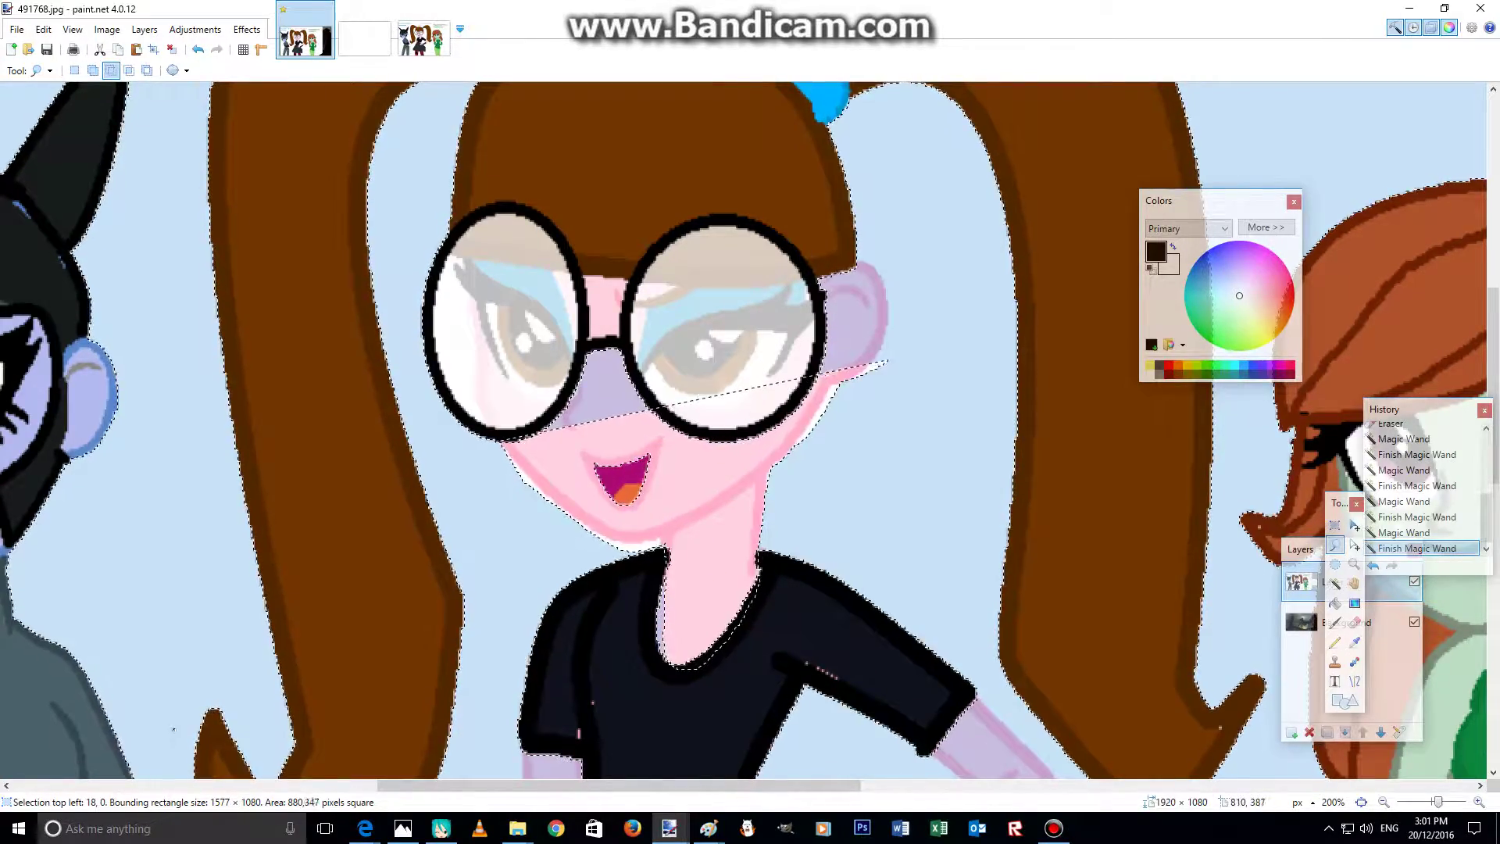
drag(666, 327, 512, 425)
click(1303, 582)
drag(671, 682, 634, 602)
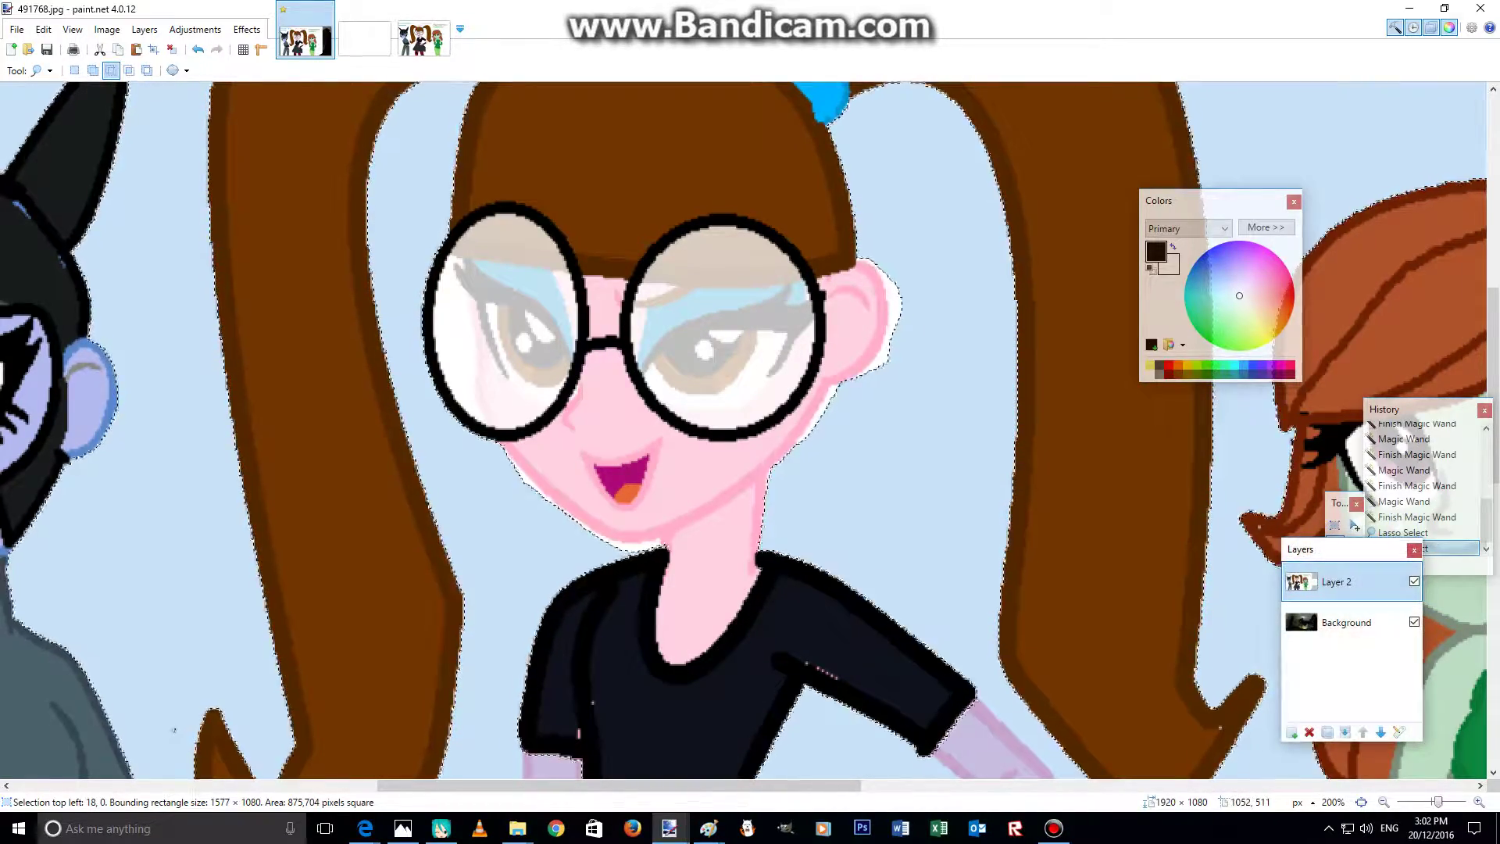
- Try erasing the selected white background with the 1700-wide Eraser, and revert the image to the first lasso subtraction
click(1446, 549)
click(1337, 583)
click(1339, 504)
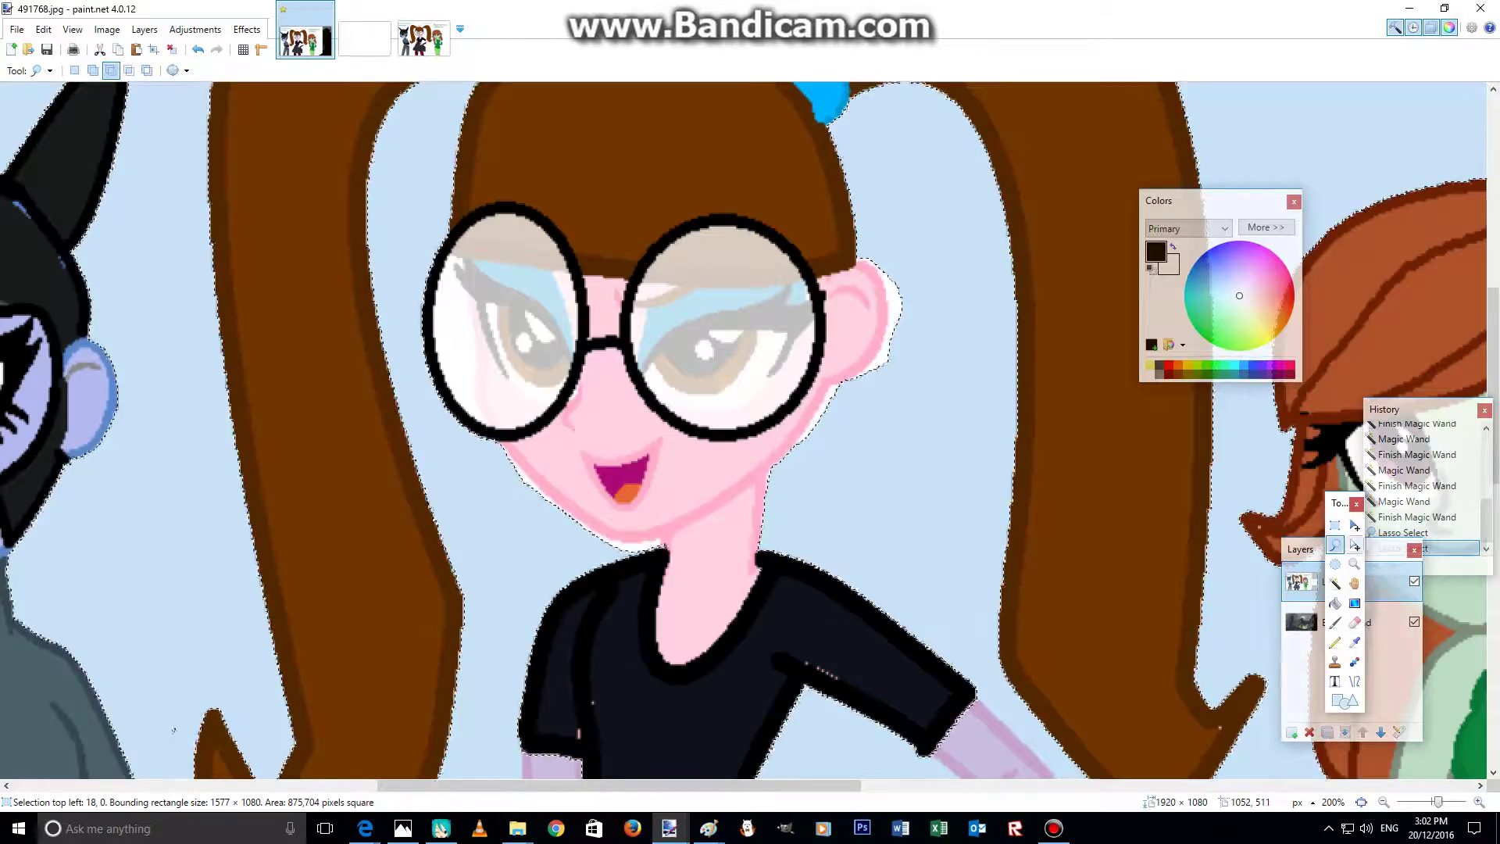
click(1354, 564)
right_click(745, 448)
right_click(745, 448)
right_click(745, 448)
right_click(744, 448)
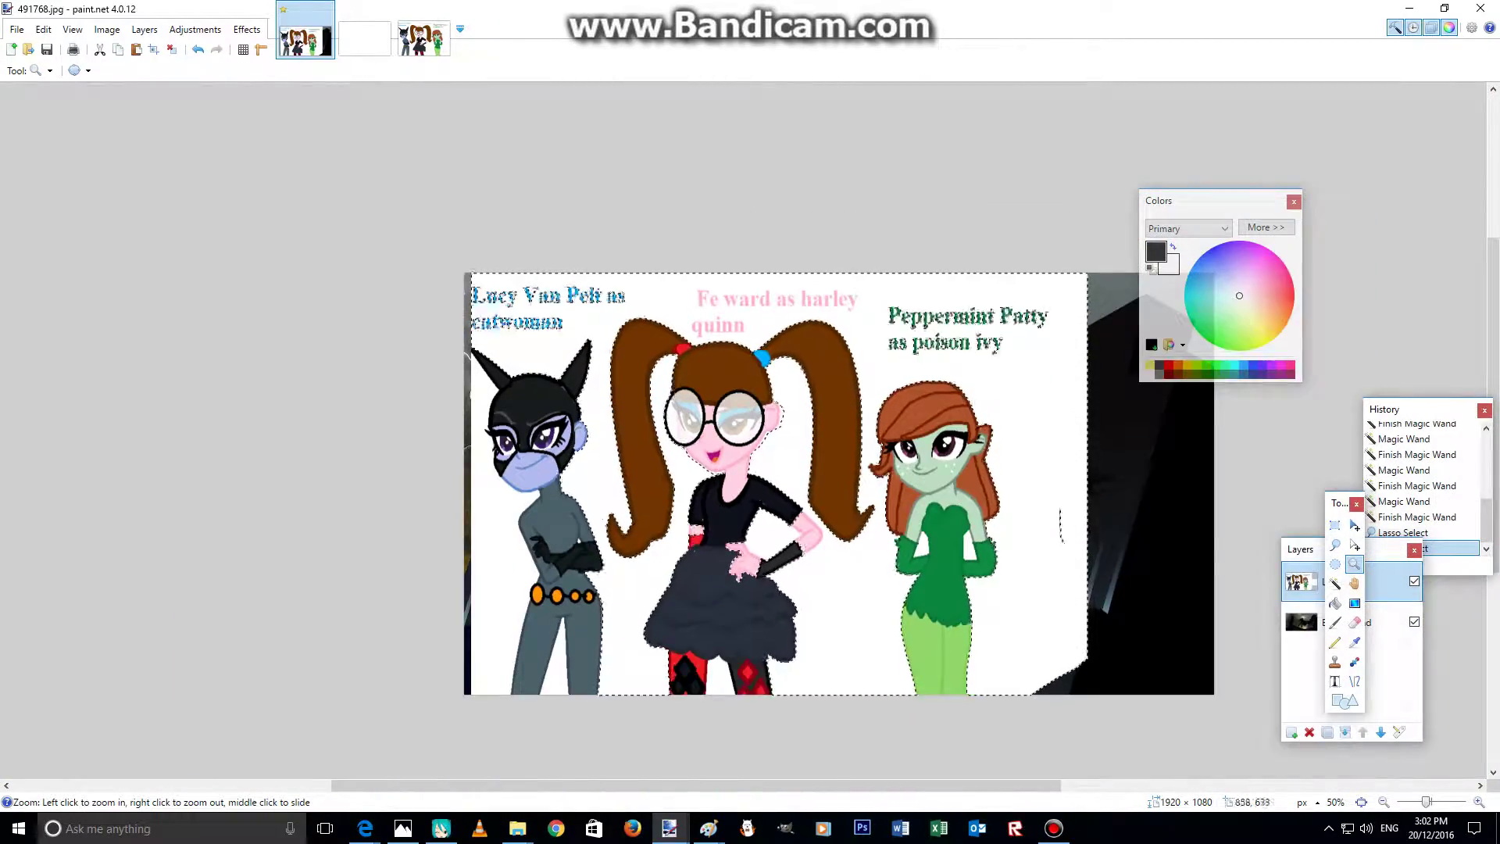
click(796, 522)
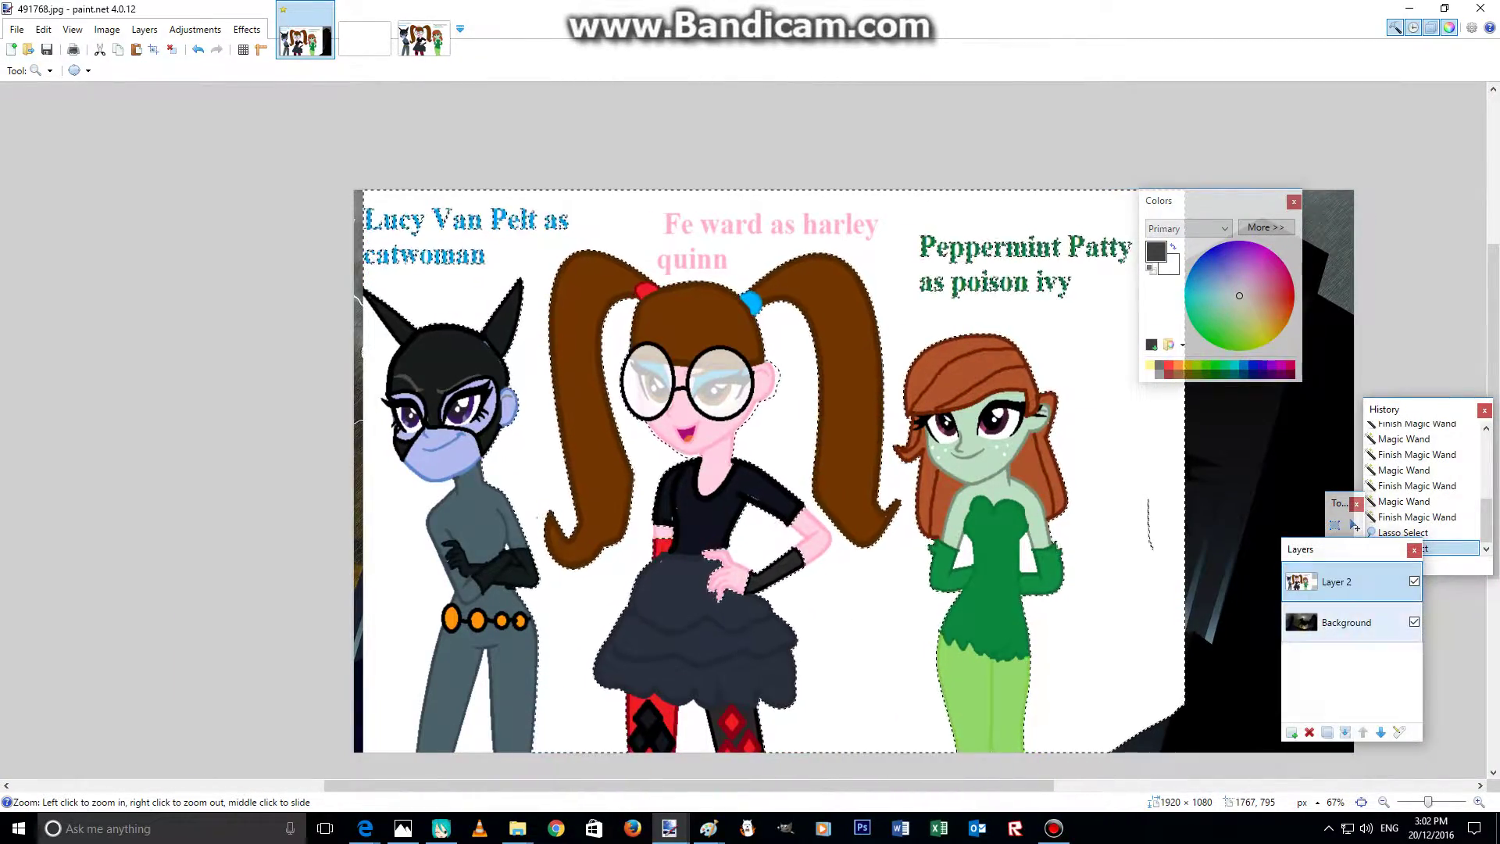
click(1354, 621)
mouse_move(948, 539)
mouse_down()
mouse_move(836, 438)
mouse_move(774, 438)
mouse_move(890, 438)
mouse_up()
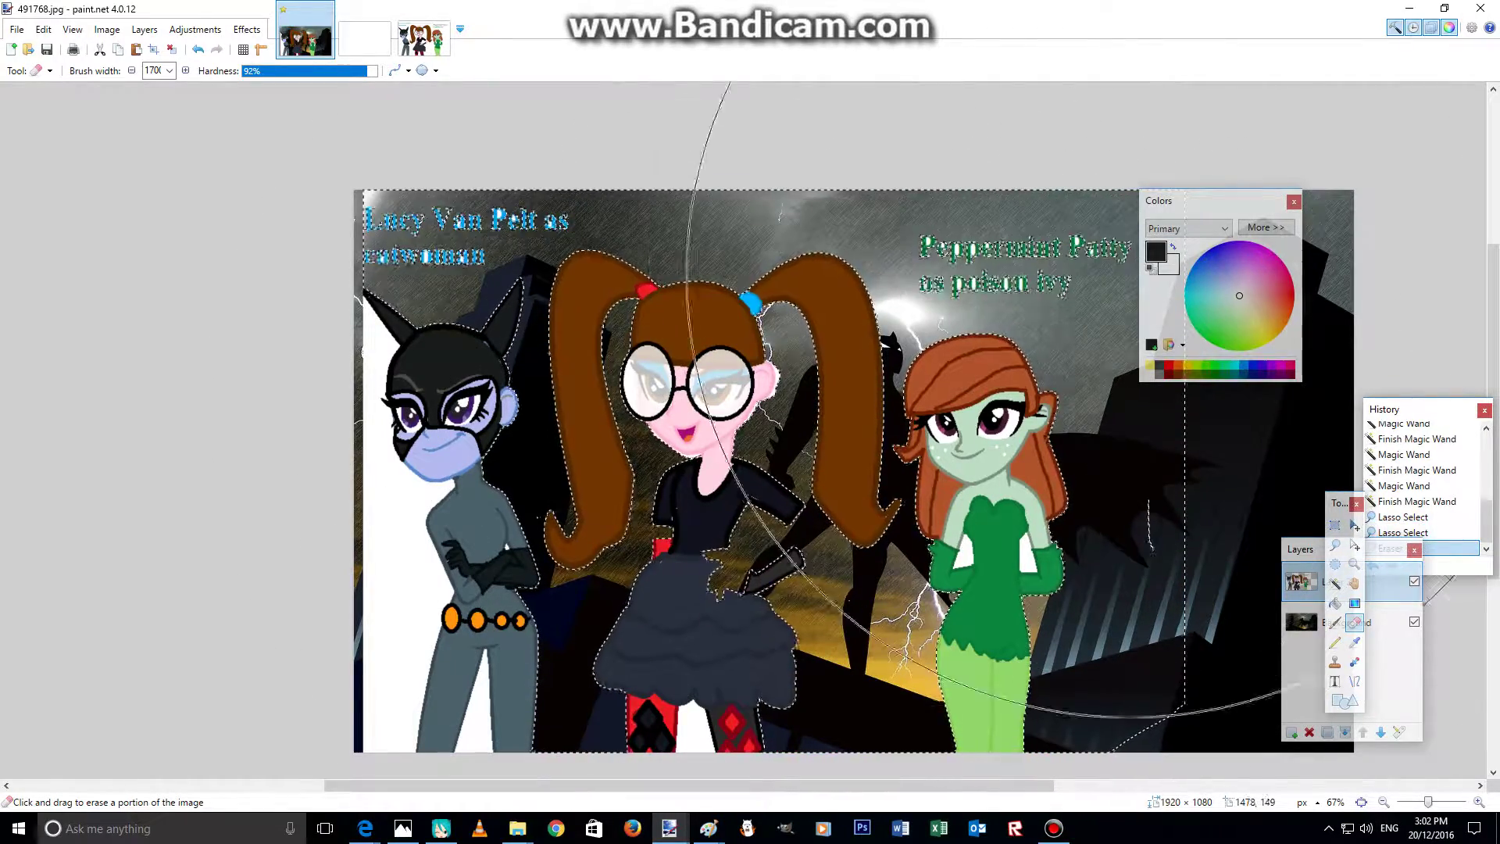
click(1403, 516)
- Subtract the harley quinn character's hand and bent arm from the selection with Lasso Select
click(1354, 563)
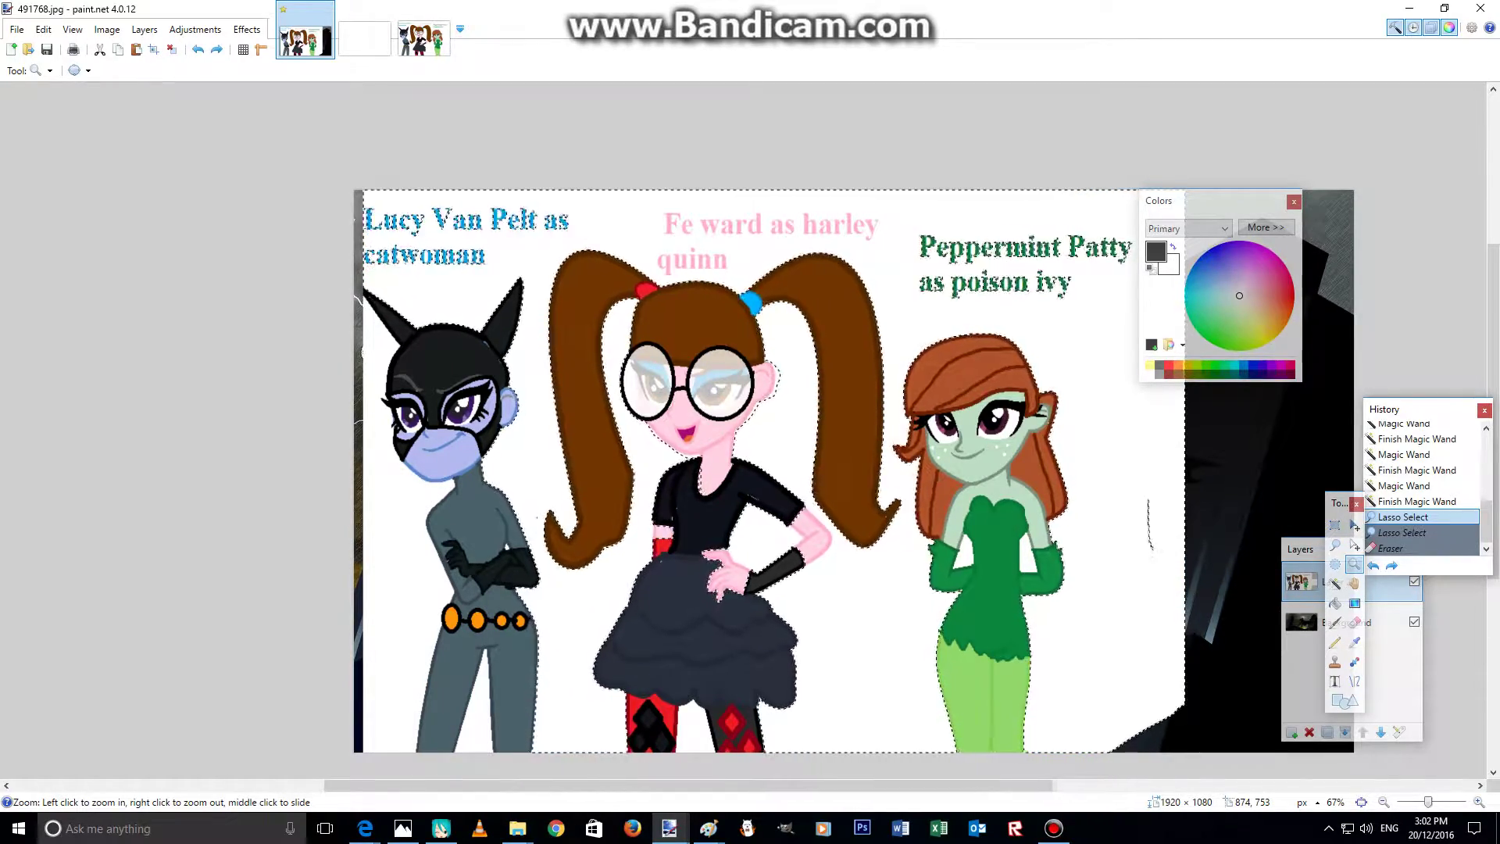
scroll(822, 560, up, 10)
scroll(766, 473, down, 8)
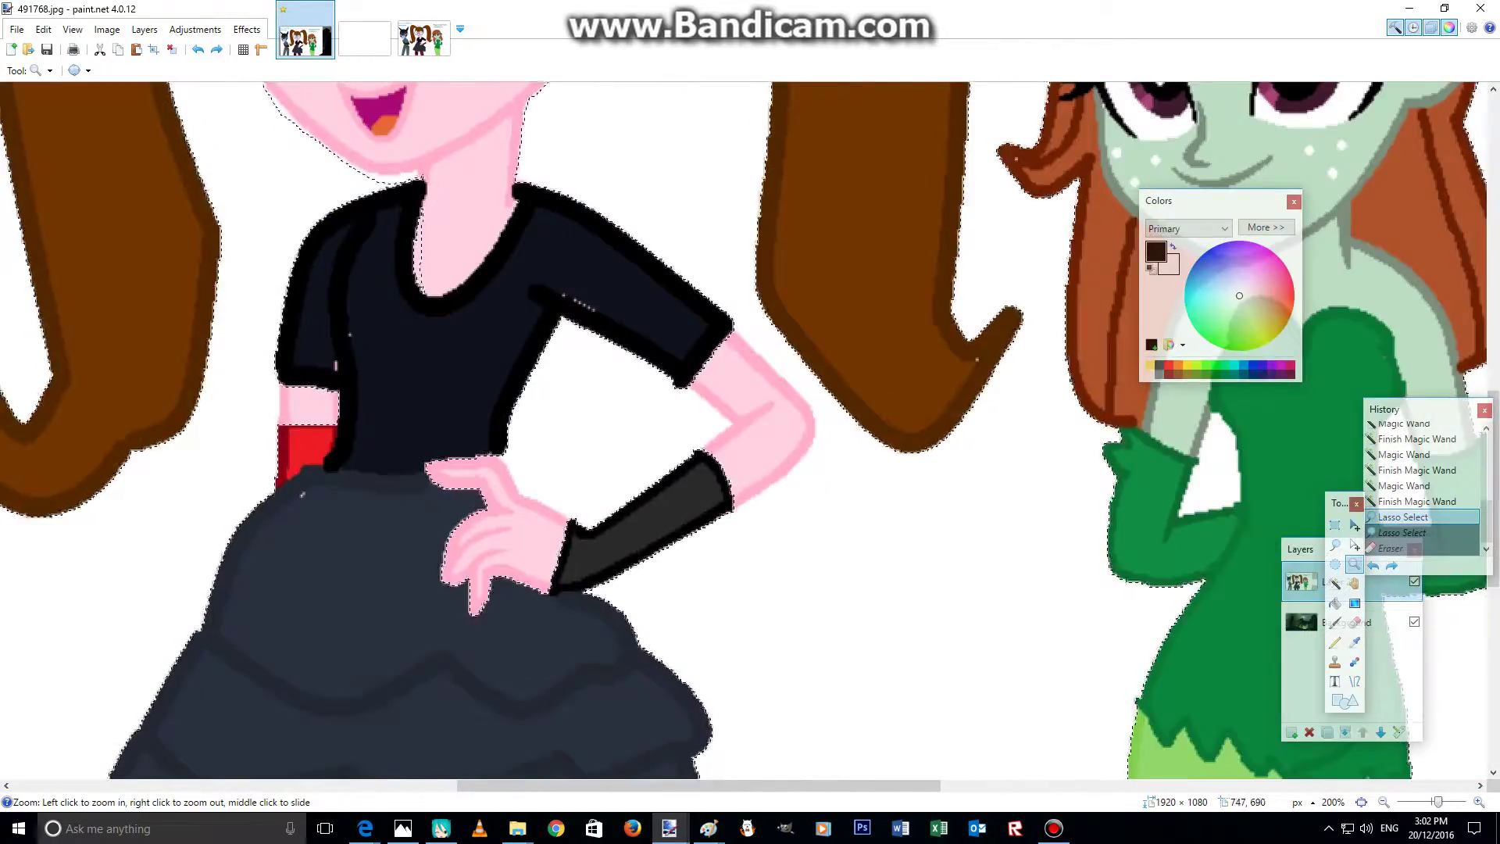
click(547, 445)
click(1336, 544)
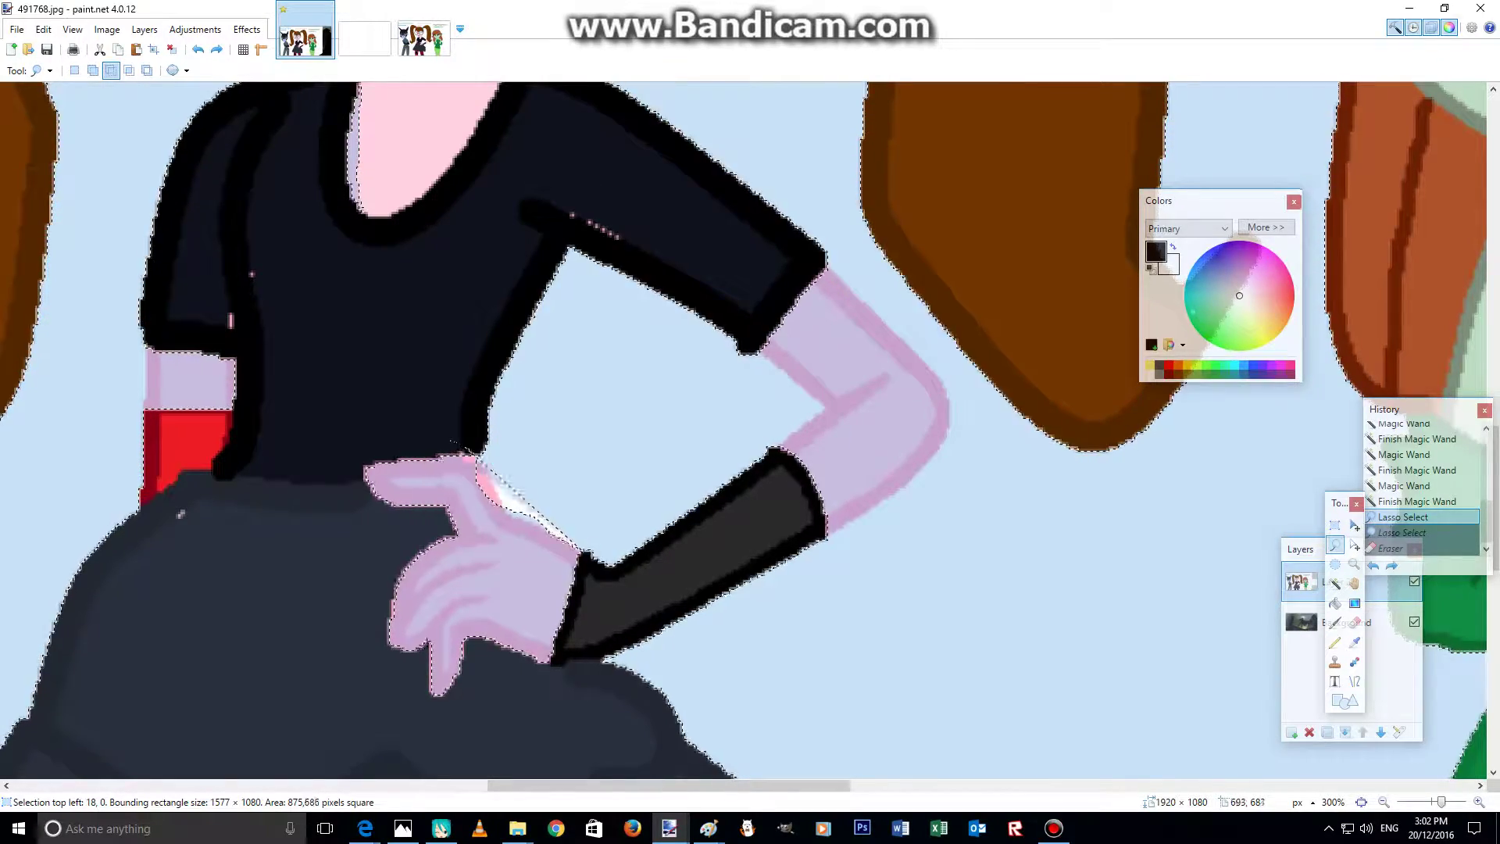
mouse_move(352, 473)
mouse_down()
mouse_move(352, 571)
mouse_move(436, 660)
mouse_move(520, 621)
mouse_move(521, 508)
mouse_up()
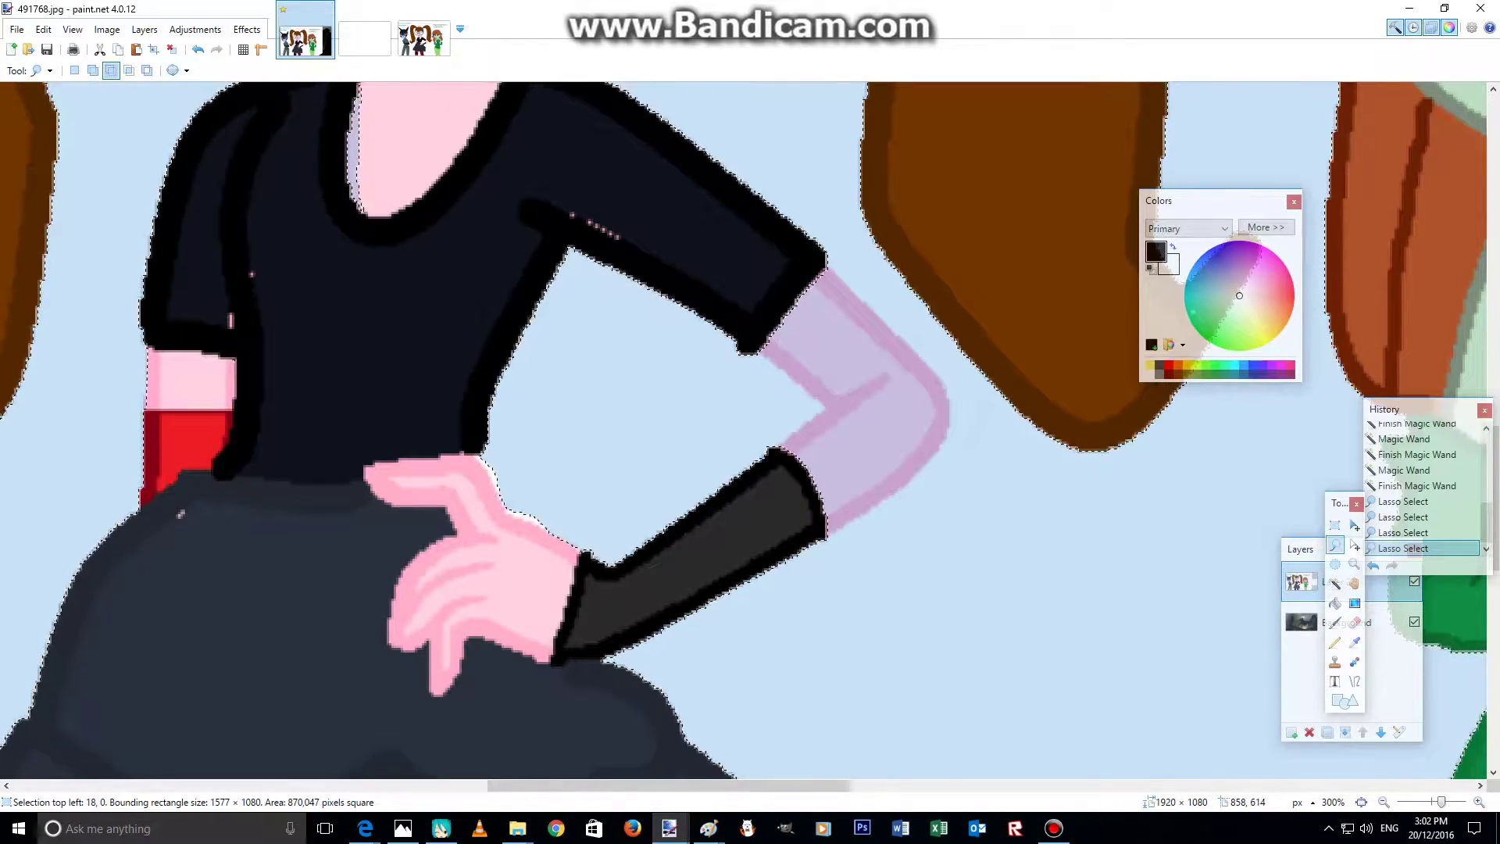
drag(957, 433, 822, 568)
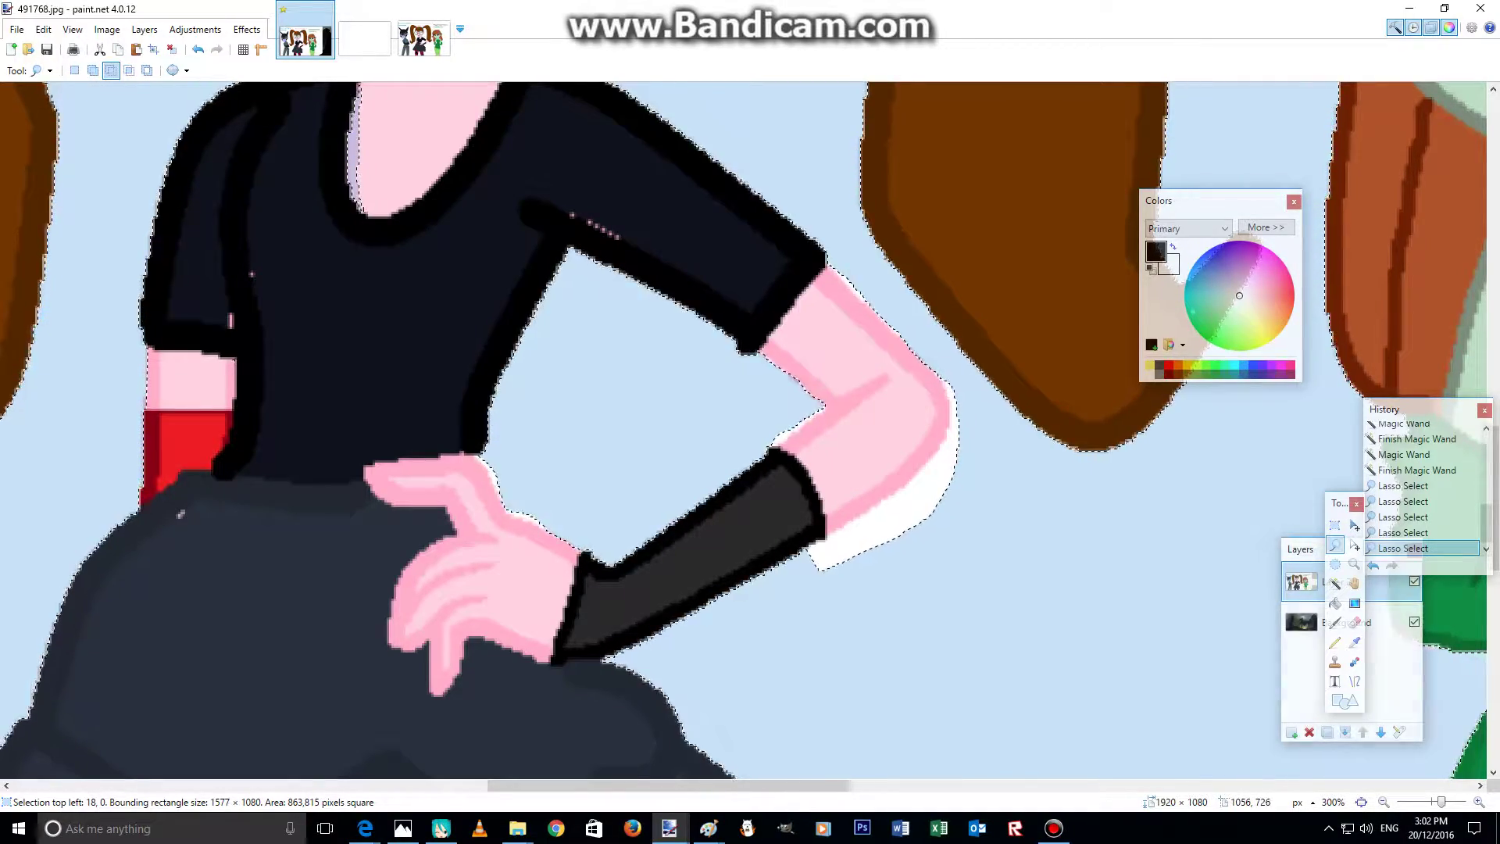
- Erase the selected white background around the three characters with the 1700-wide Eraser
click(1354, 564)
right_click(1088, 492)
right_click(1089, 492)
right_click(1088, 492)
right_click(1088, 493)
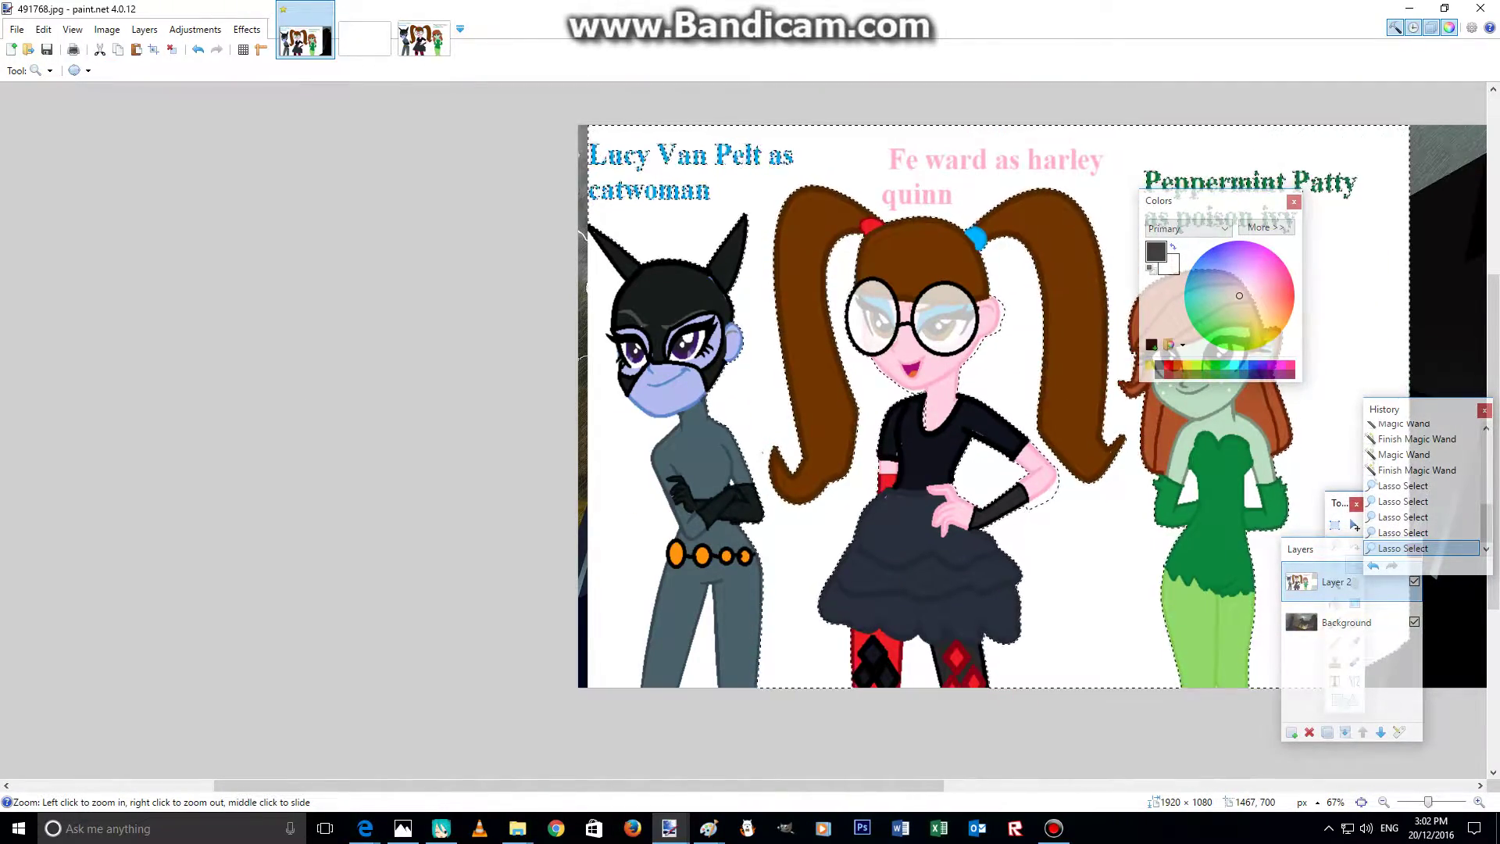
drag(1341, 501, 1309, 477)
click(1323, 599)
mouse_move(1056, 569)
mouse_down()
mouse_move(689, 408)
mouse_move(1012, 552)
mouse_move(447, 503)
mouse_move(469, 504)
mouse_up()
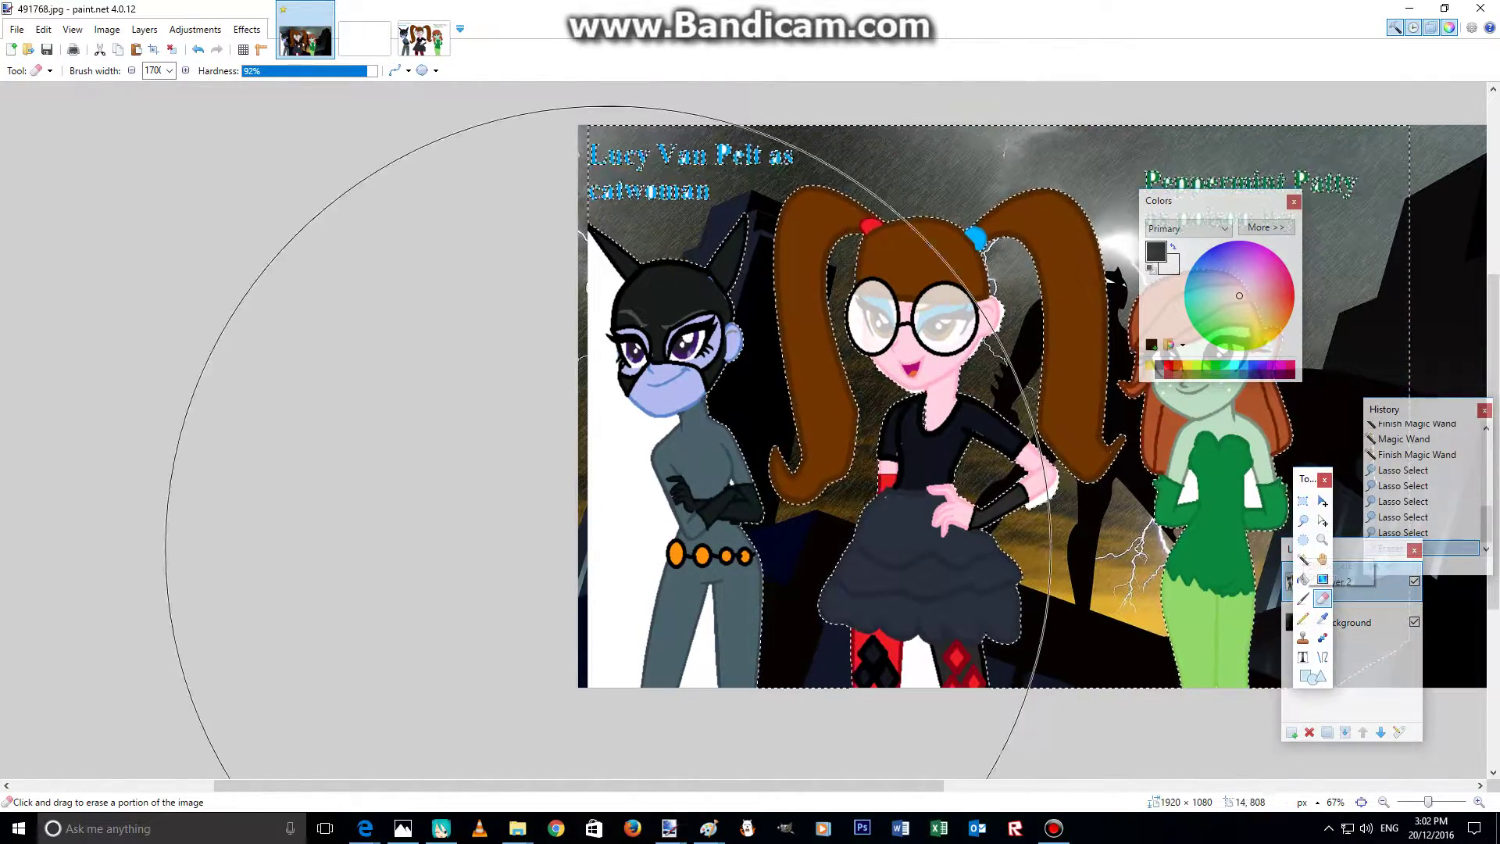
- Add the white areas beside catwoman, between both characters' legs and inside poison ivy's arms to the Magic Wand selection
click(1302, 558)
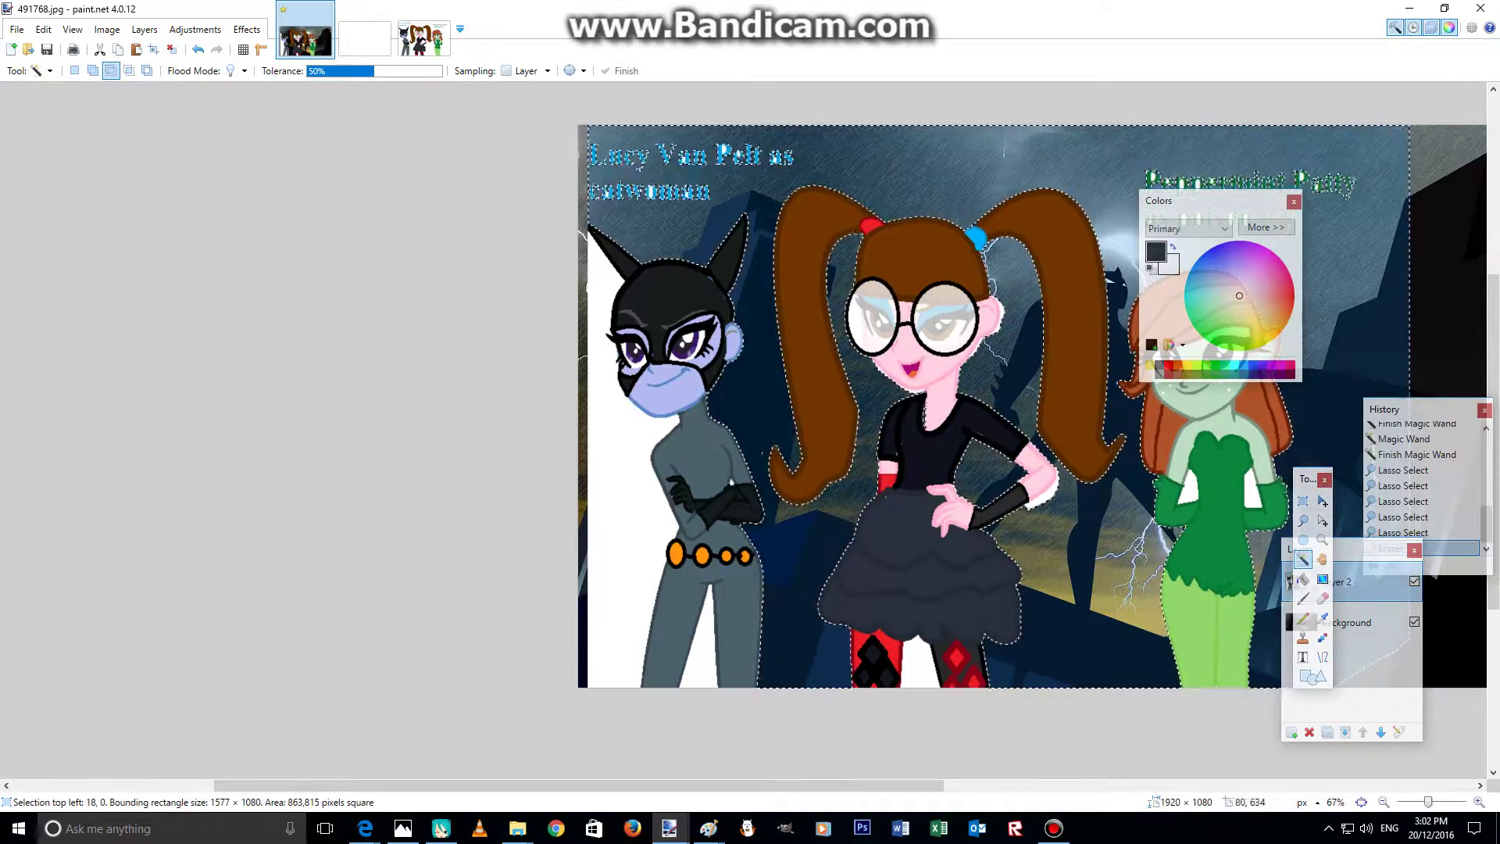
click(644, 449)
click(931, 670)
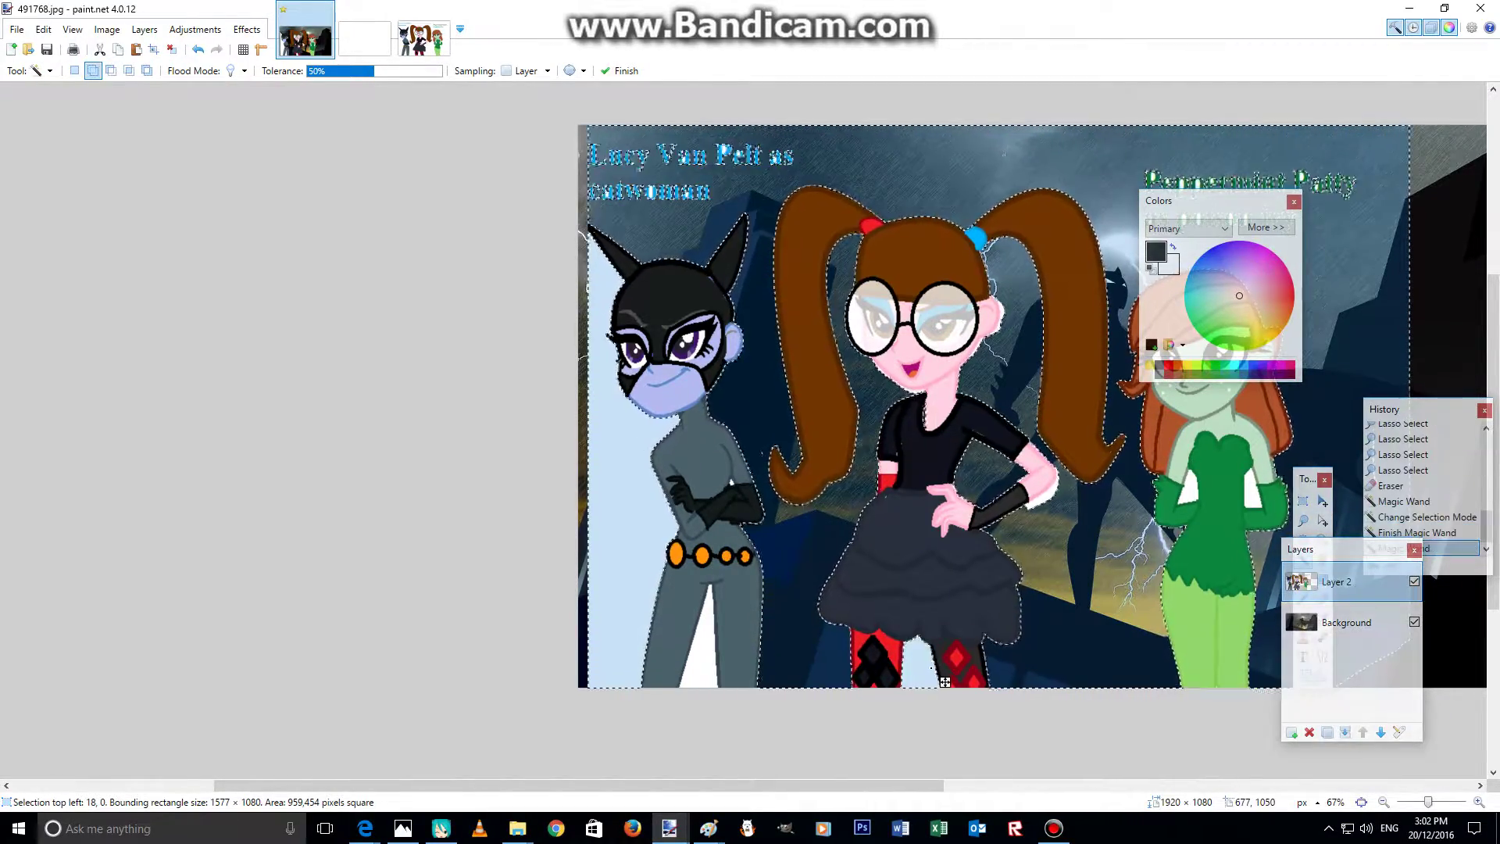
ctrl+click(714, 680)
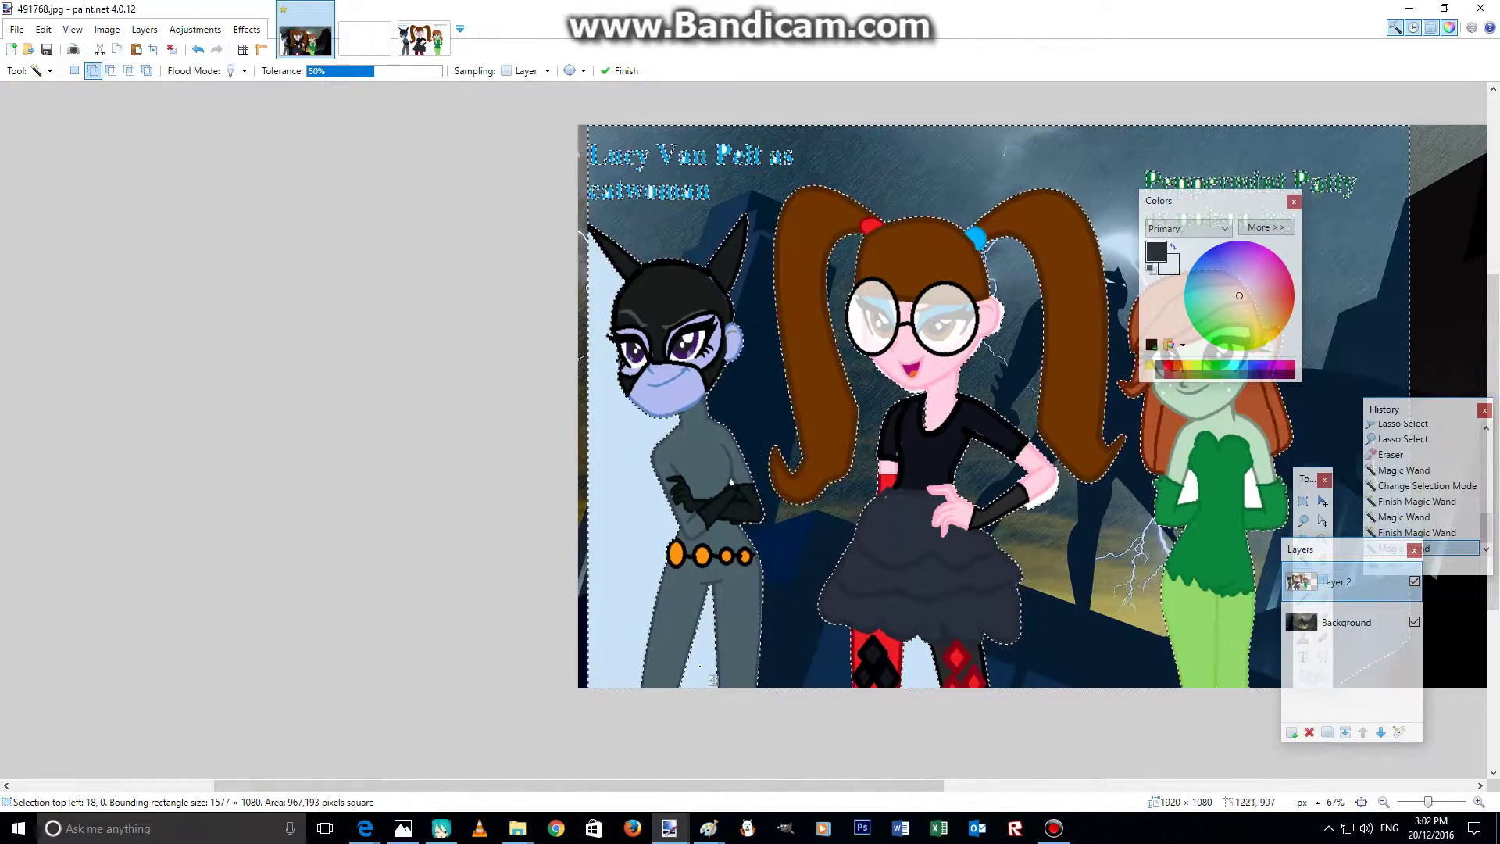
ctrl+click(1260, 503)
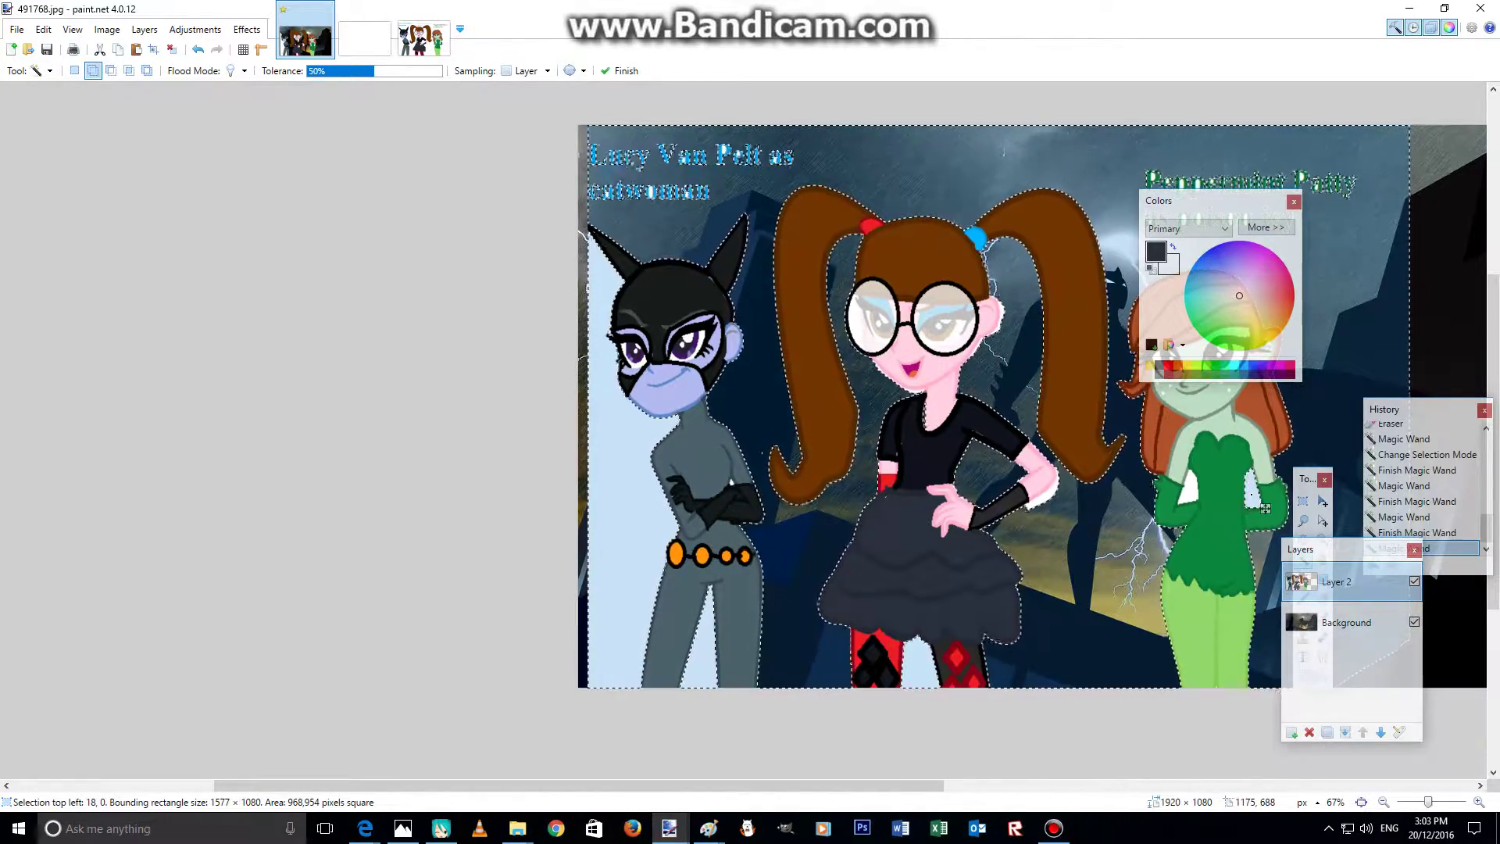
ctrl+click(1203, 498)
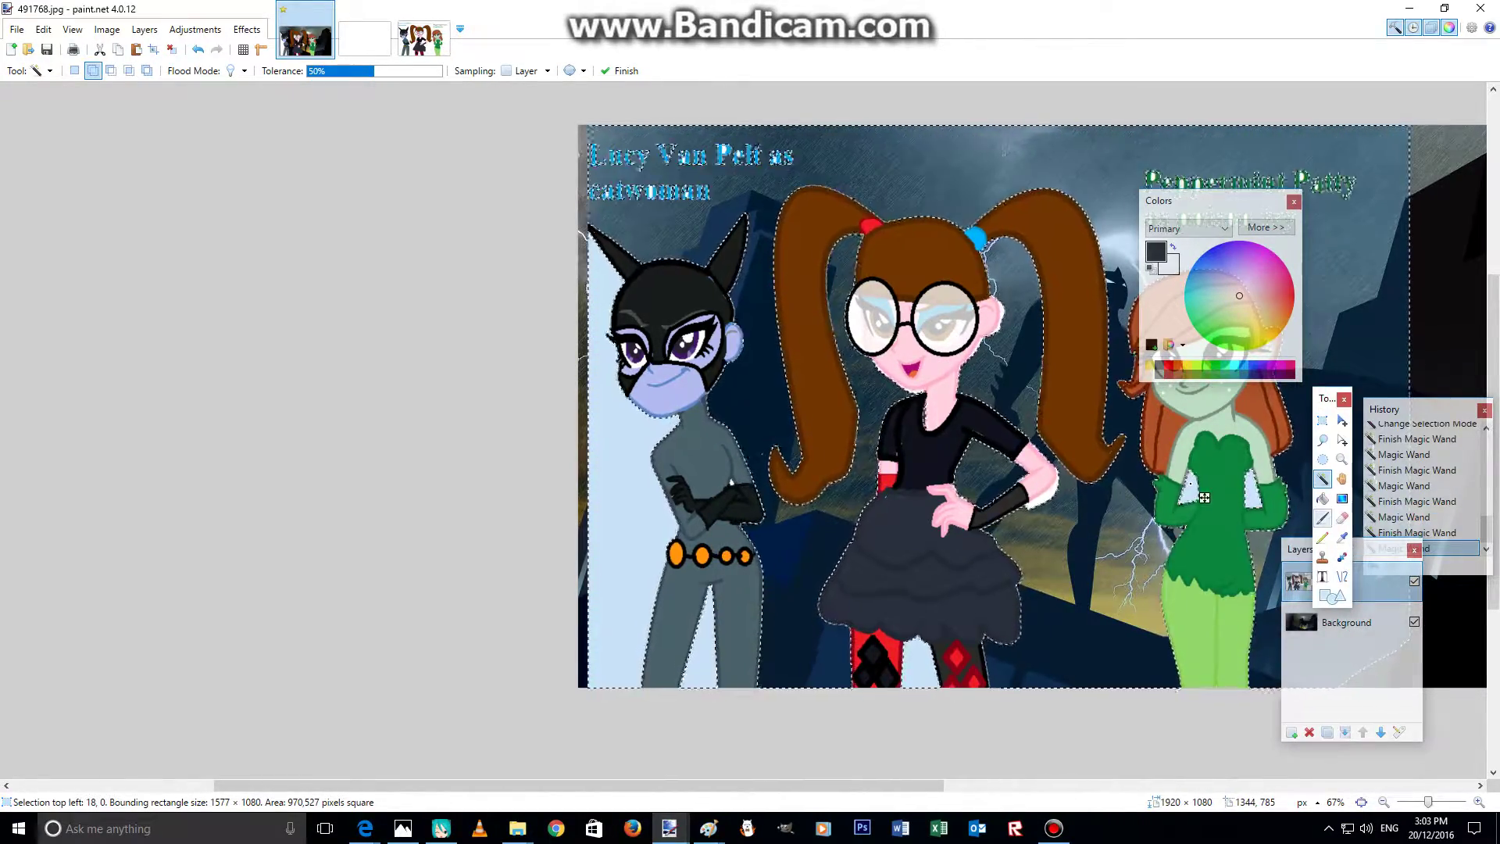
click(1323, 518)
mouse_move(635, 380)
mouse_down()
mouse_move(852, 535)
mouse_move(938, 535)
mouse_move(957, 345)
mouse_move(1186, 337)
mouse_move(315, 333)
mouse_up()
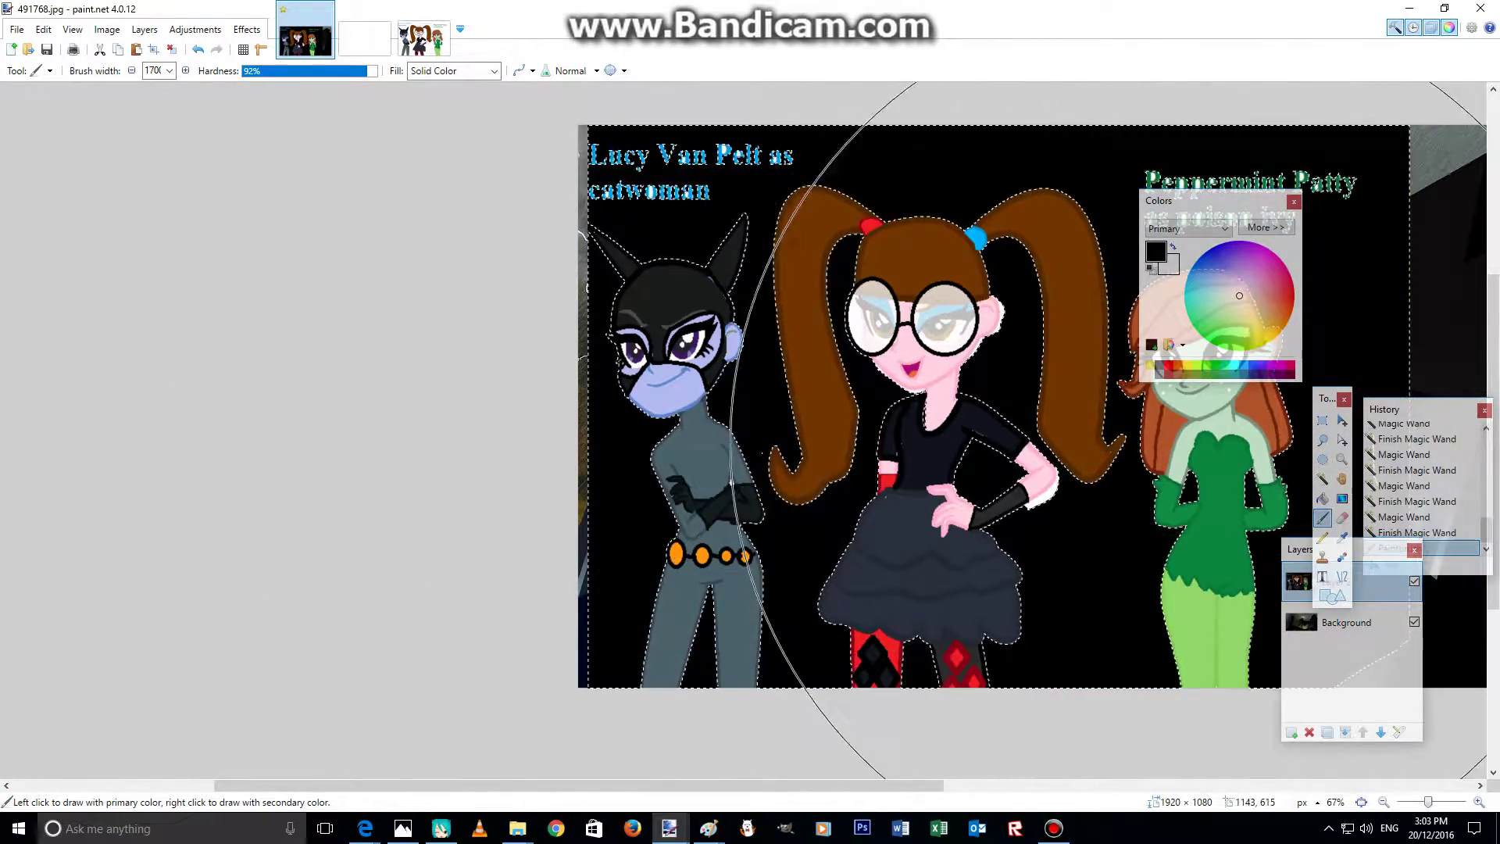
key(ctrl+z)
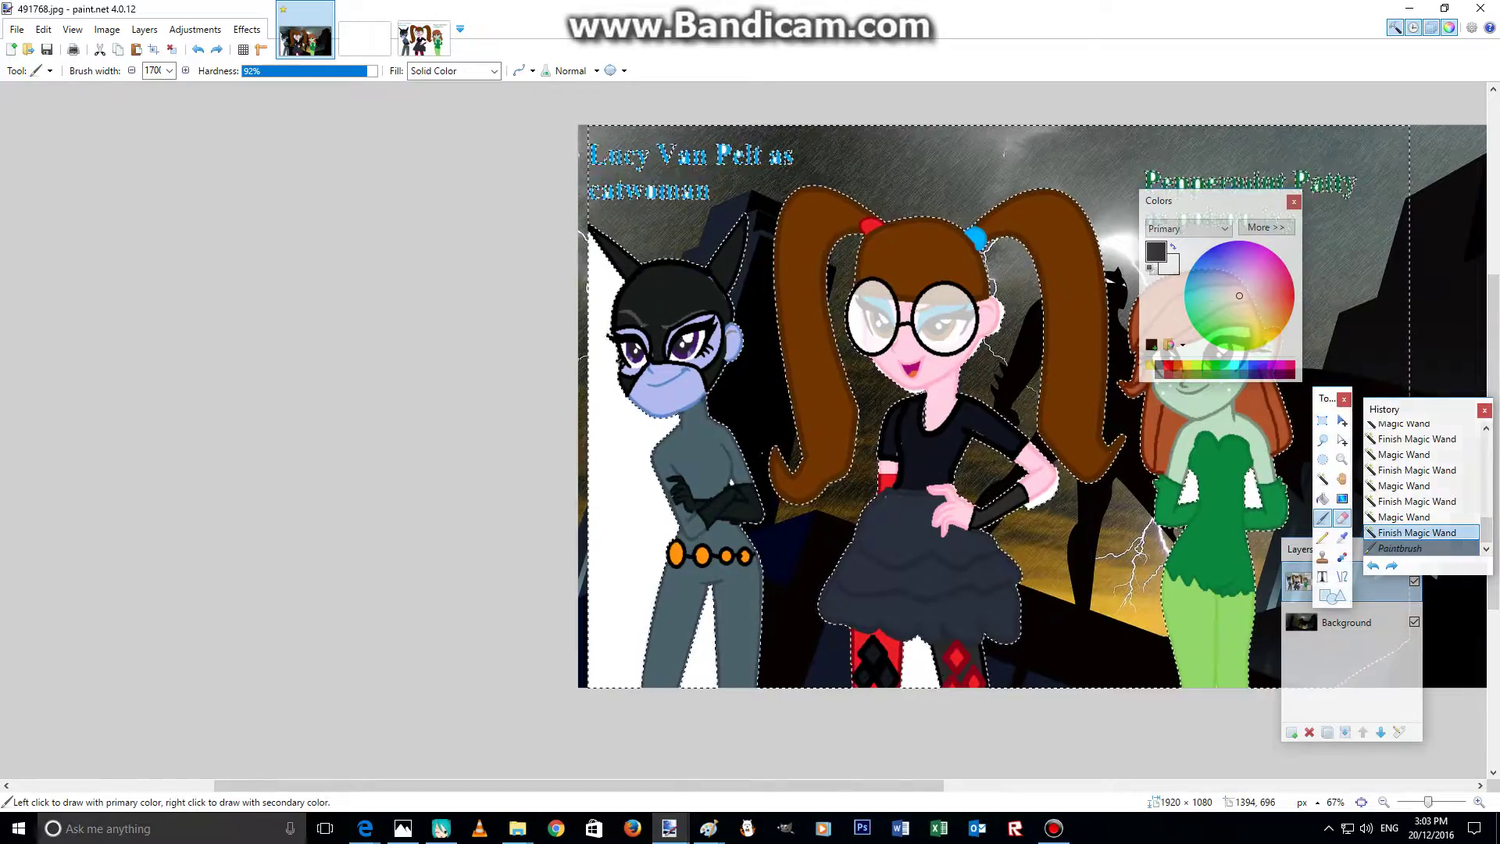
- Erase the newly selected white areas beside catwoman, between the legs and inside poison ivy's arms
key(e)
mouse_move(1111, 494)
mouse_down()
mouse_move(694, 435)
mouse_move(688, 500)
mouse_up()
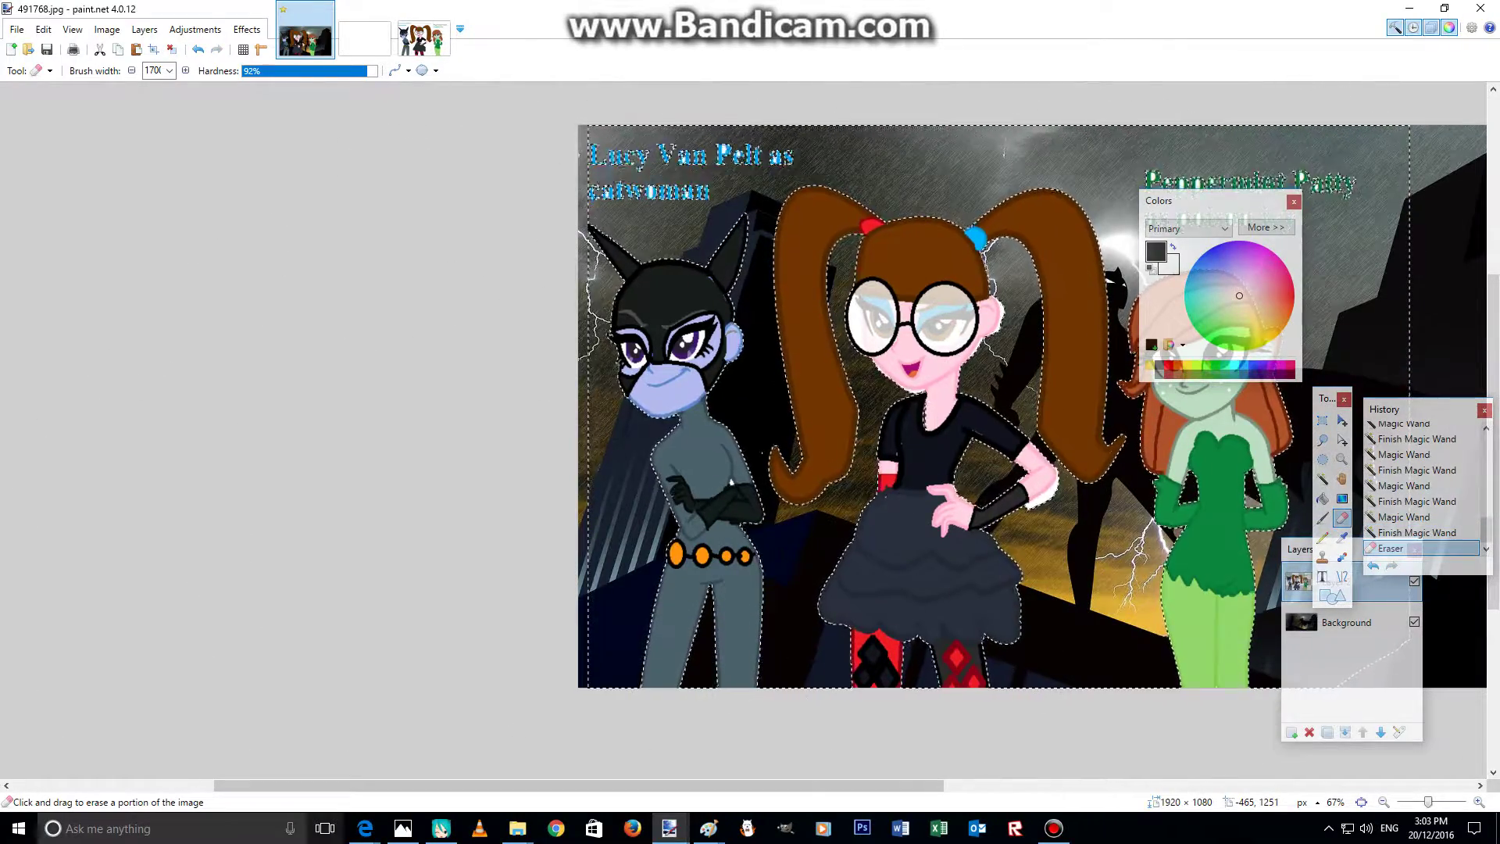
mouse_move(365, 828)
click(191, 753)
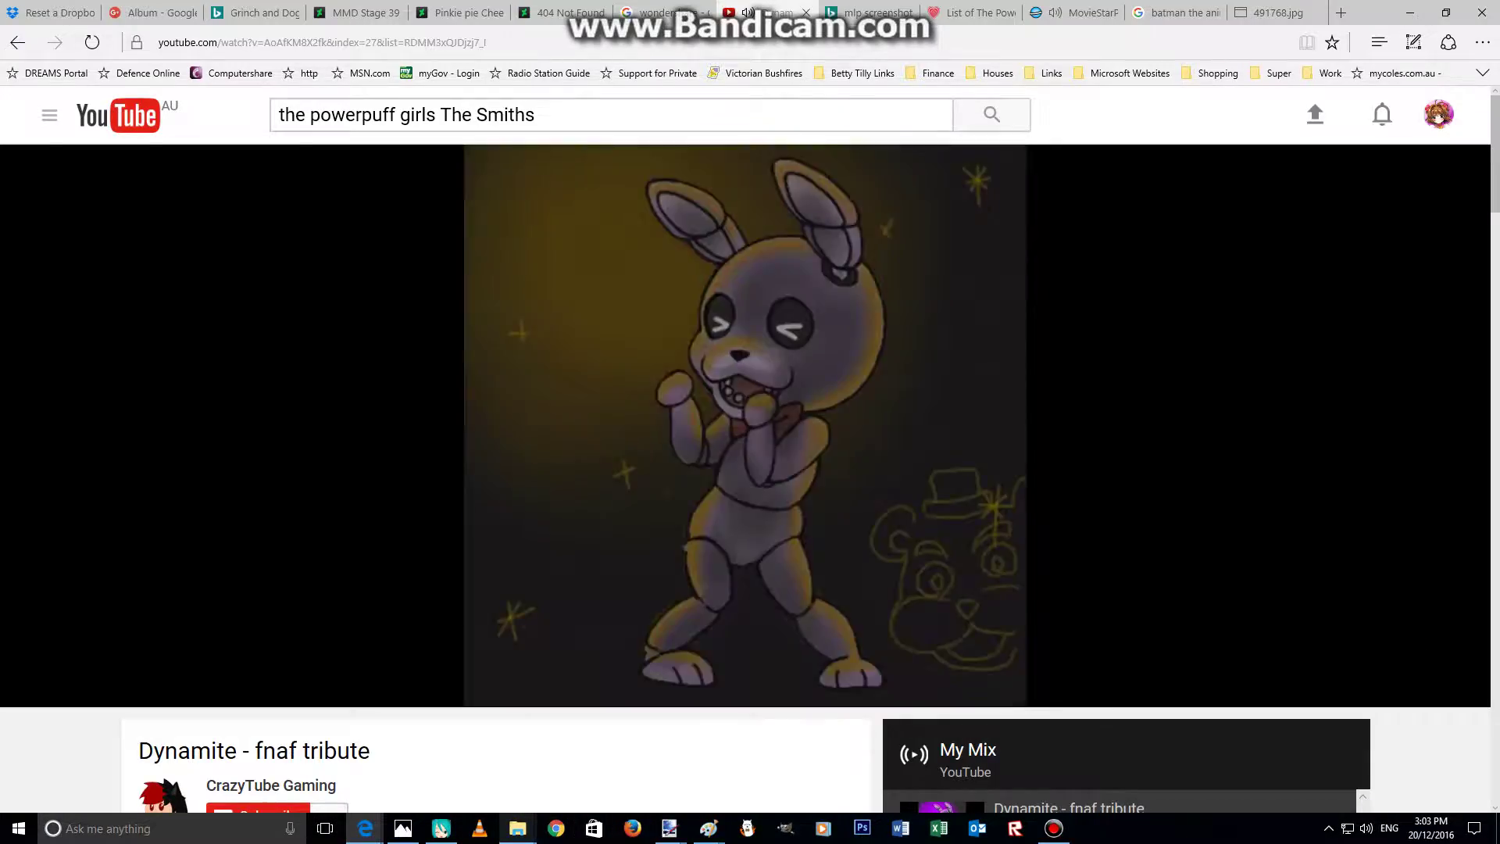
click(669, 828)
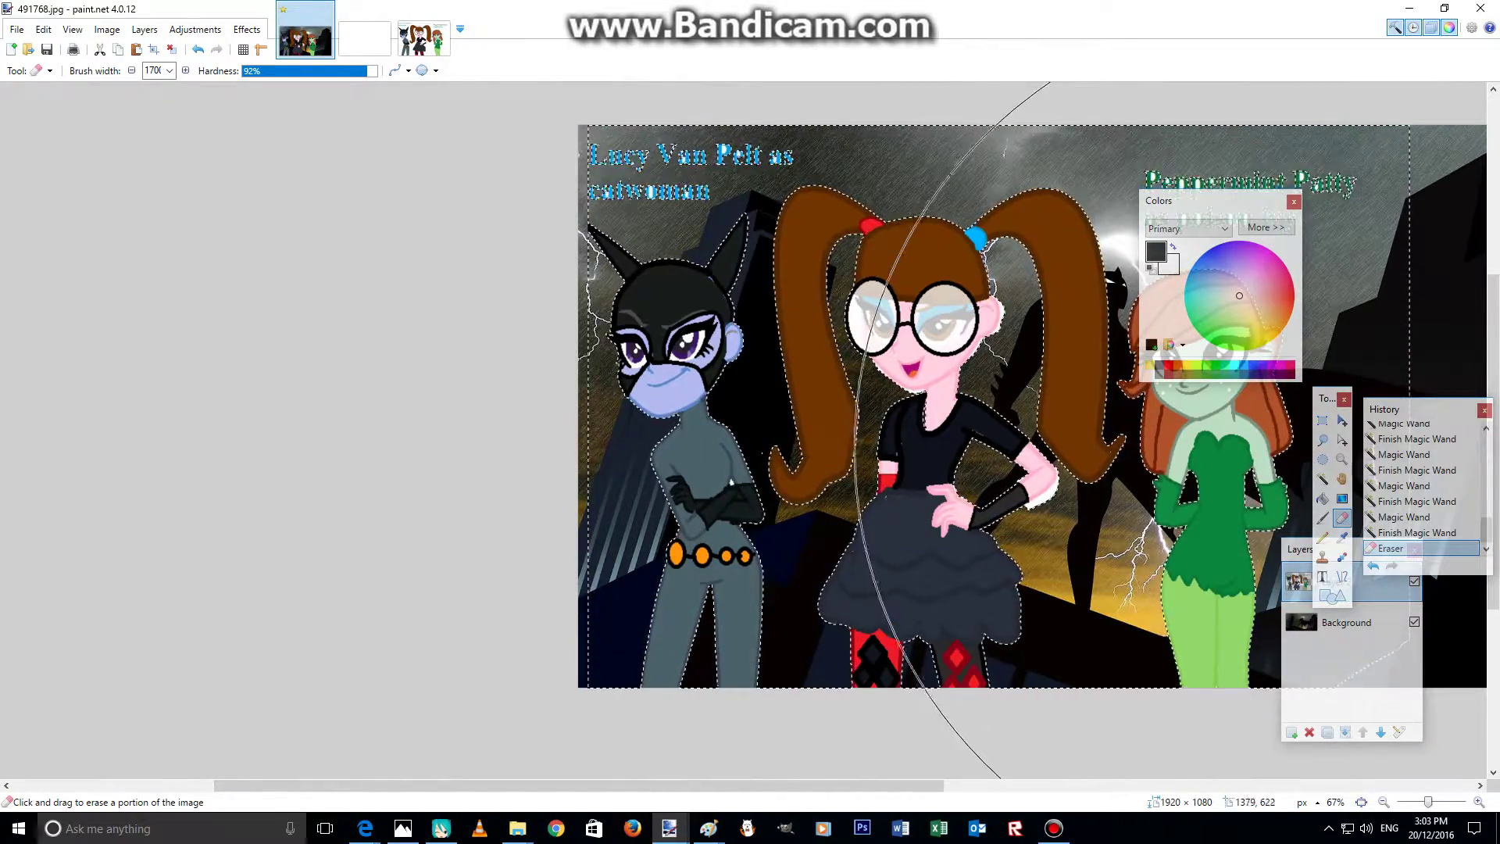
- Set the lasso selection mode to replace and clear the current selection
click(1322, 439)
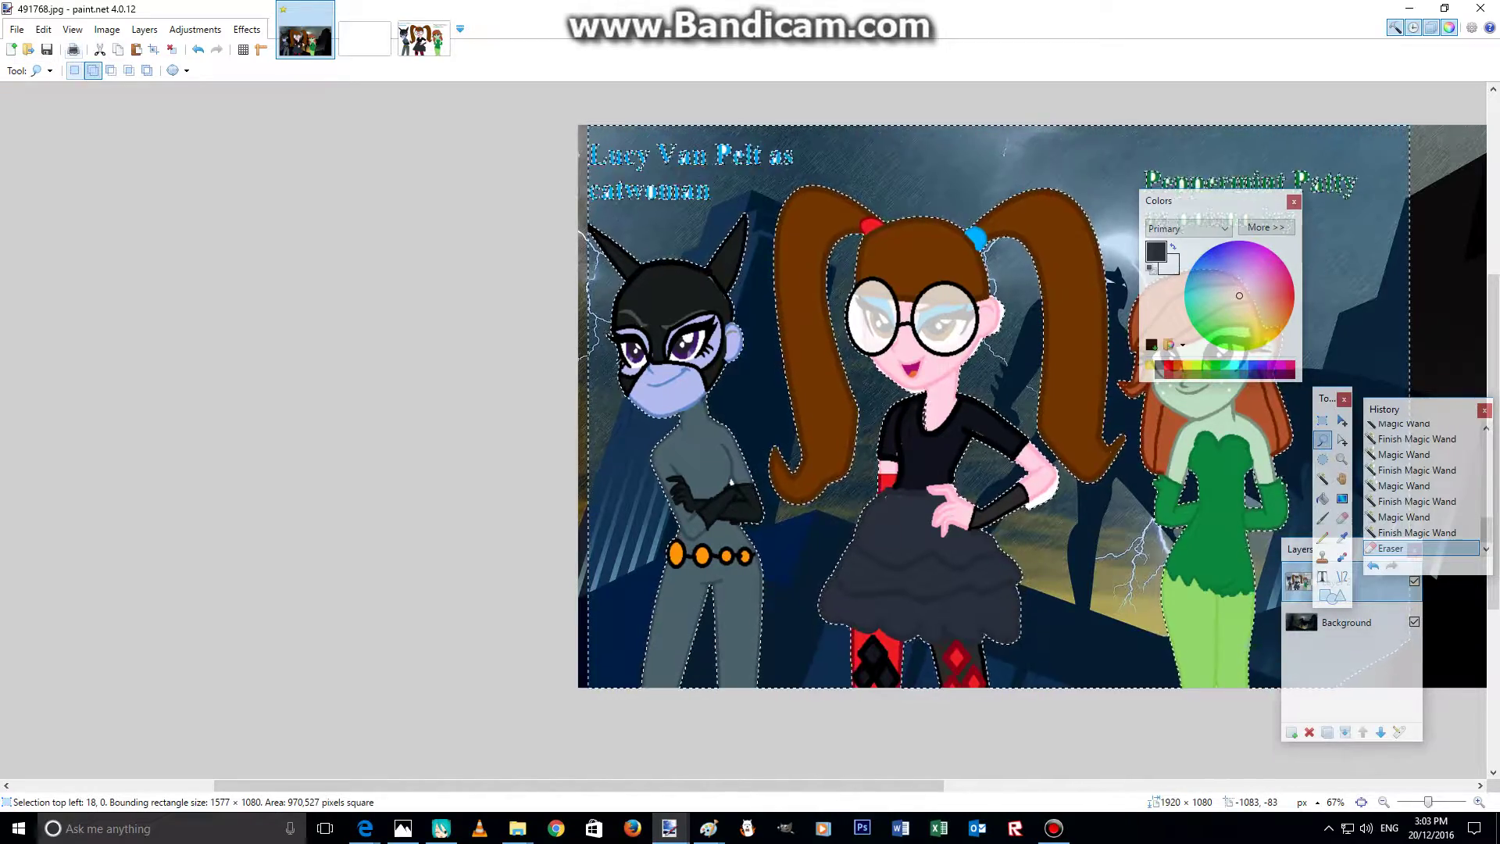
click(74, 70)
click(1125, 501)
- Set the Eraser width to 7 and erase the leftover white fringe around the harley quinn character's elbow and forearm
click(1342, 459)
double_click(1008, 445)
double_click(1138, 528)
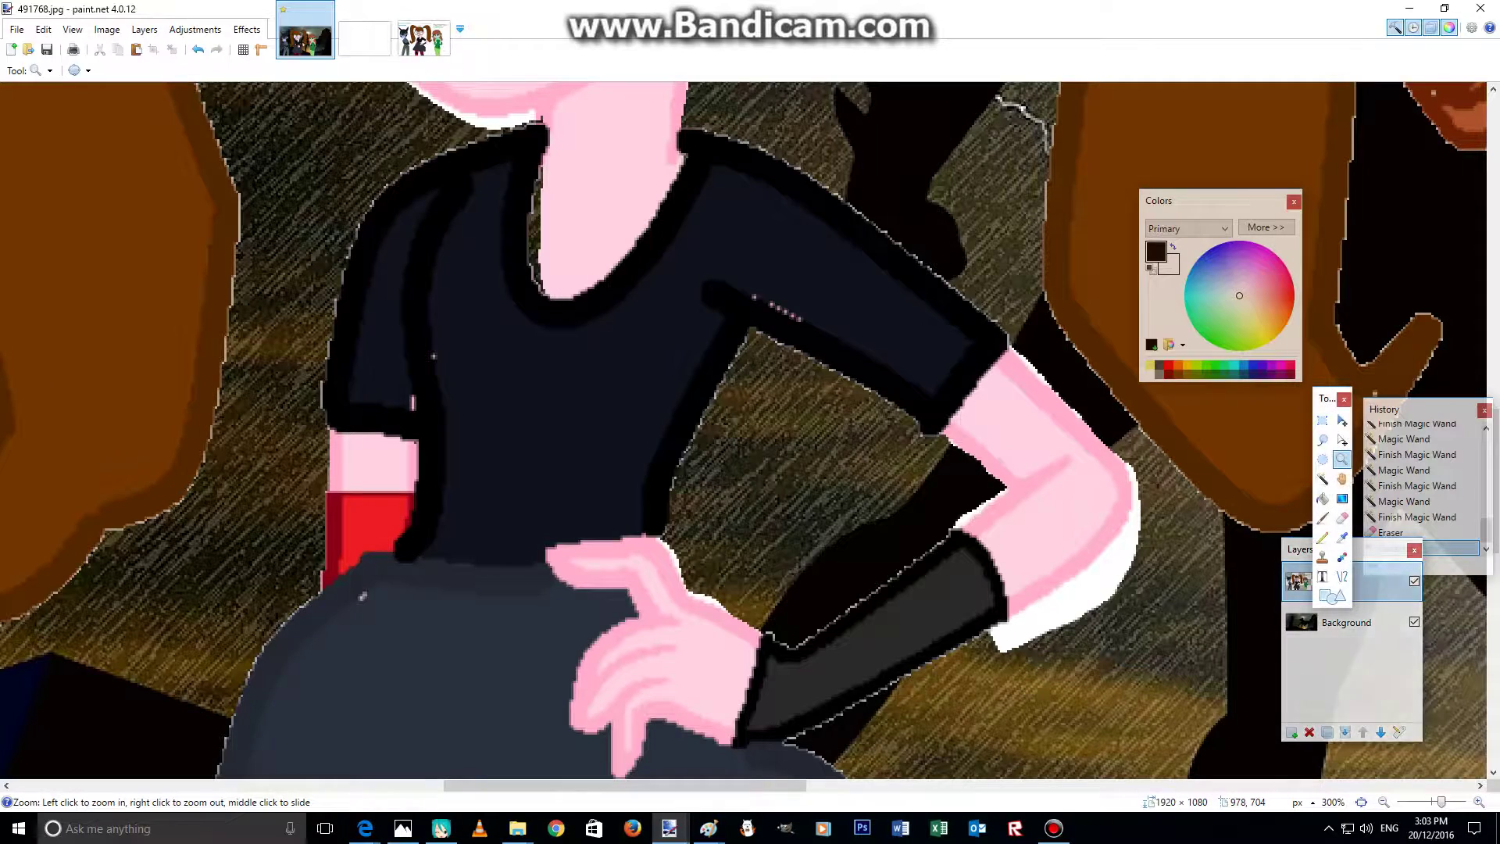
click(1341, 517)
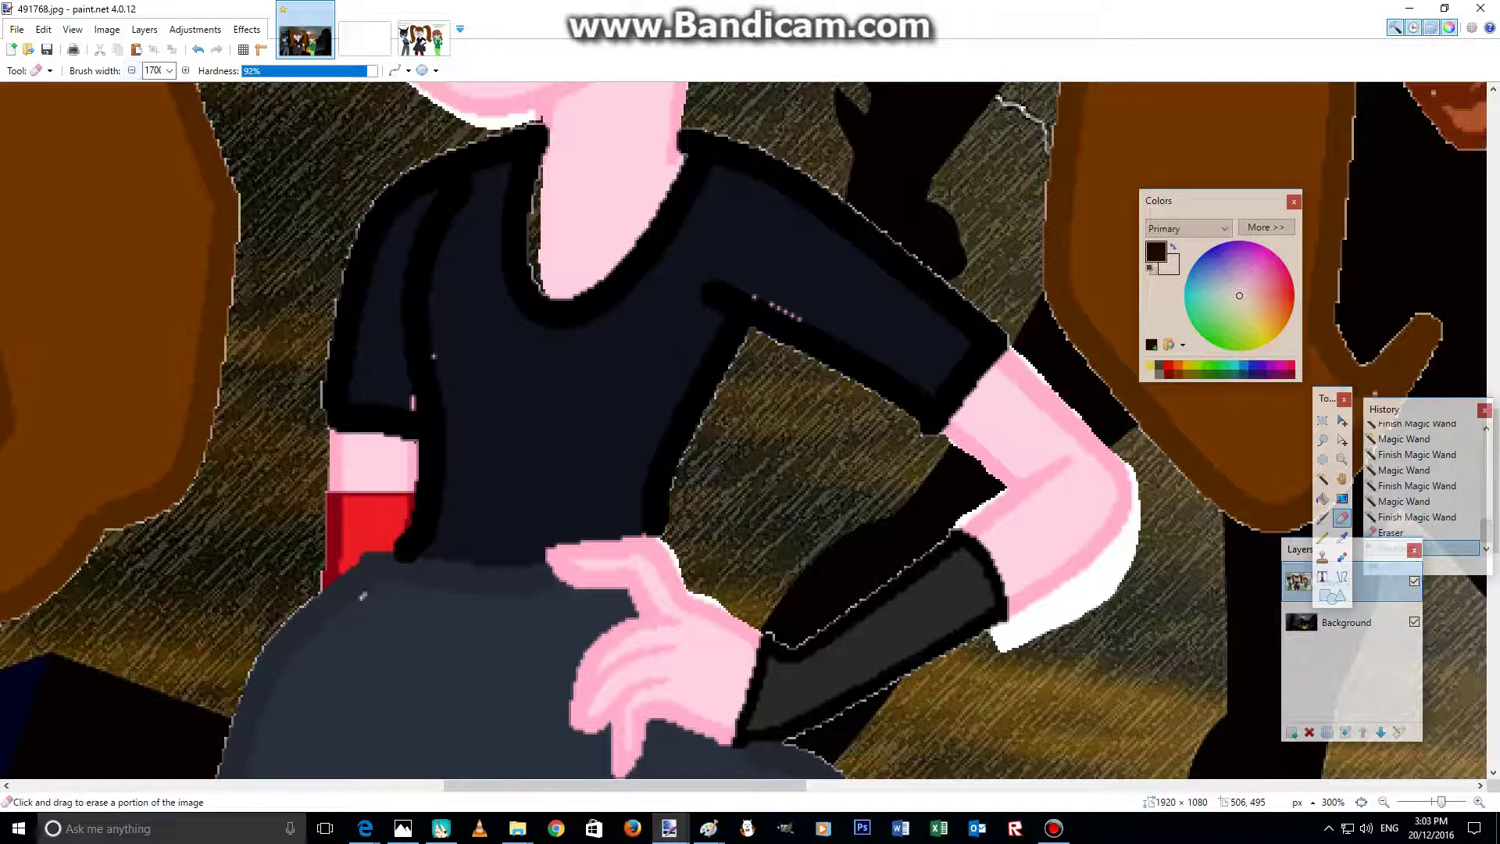
click(169, 72)
scroll(160, 156, down, 1)
scroll(160, 215, up, 11)
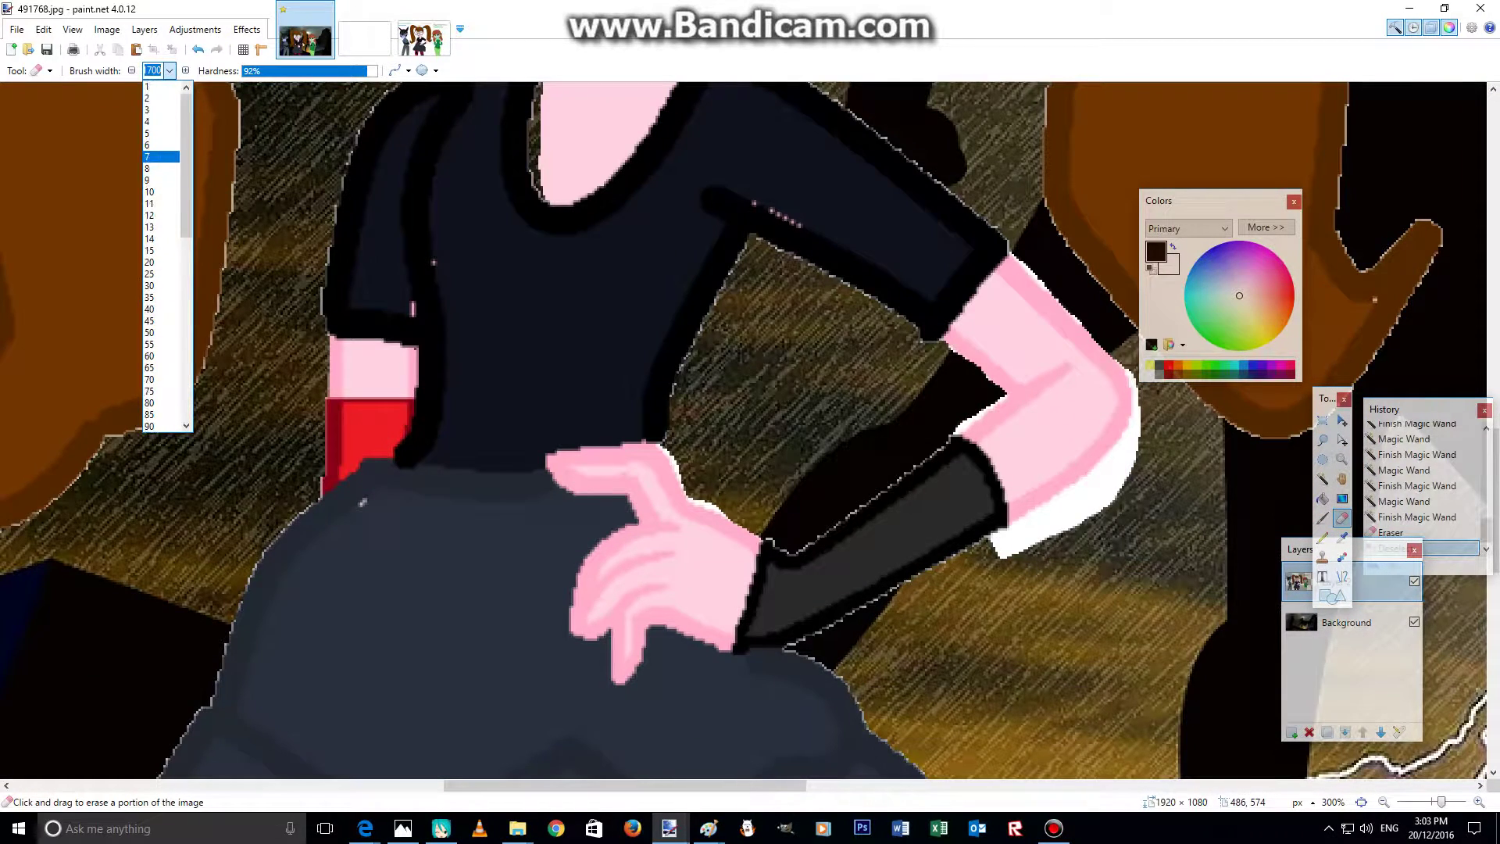
click(160, 156)
mouse_move(1000, 541)
mouse_down()
mouse_move(1052, 509)
mouse_move(1005, 553)
mouse_move(1081, 503)
mouse_move(1057, 513)
mouse_move(1125, 428)
mouse_move(1131, 379)
mouse_move(1136, 426)
mouse_move(1101, 505)
mouse_move(1072, 536)
mouse_move(1119, 467)
mouse_move(1051, 540)
mouse_move(1125, 445)
mouse_up()
scroll(446, 433, up, 5)
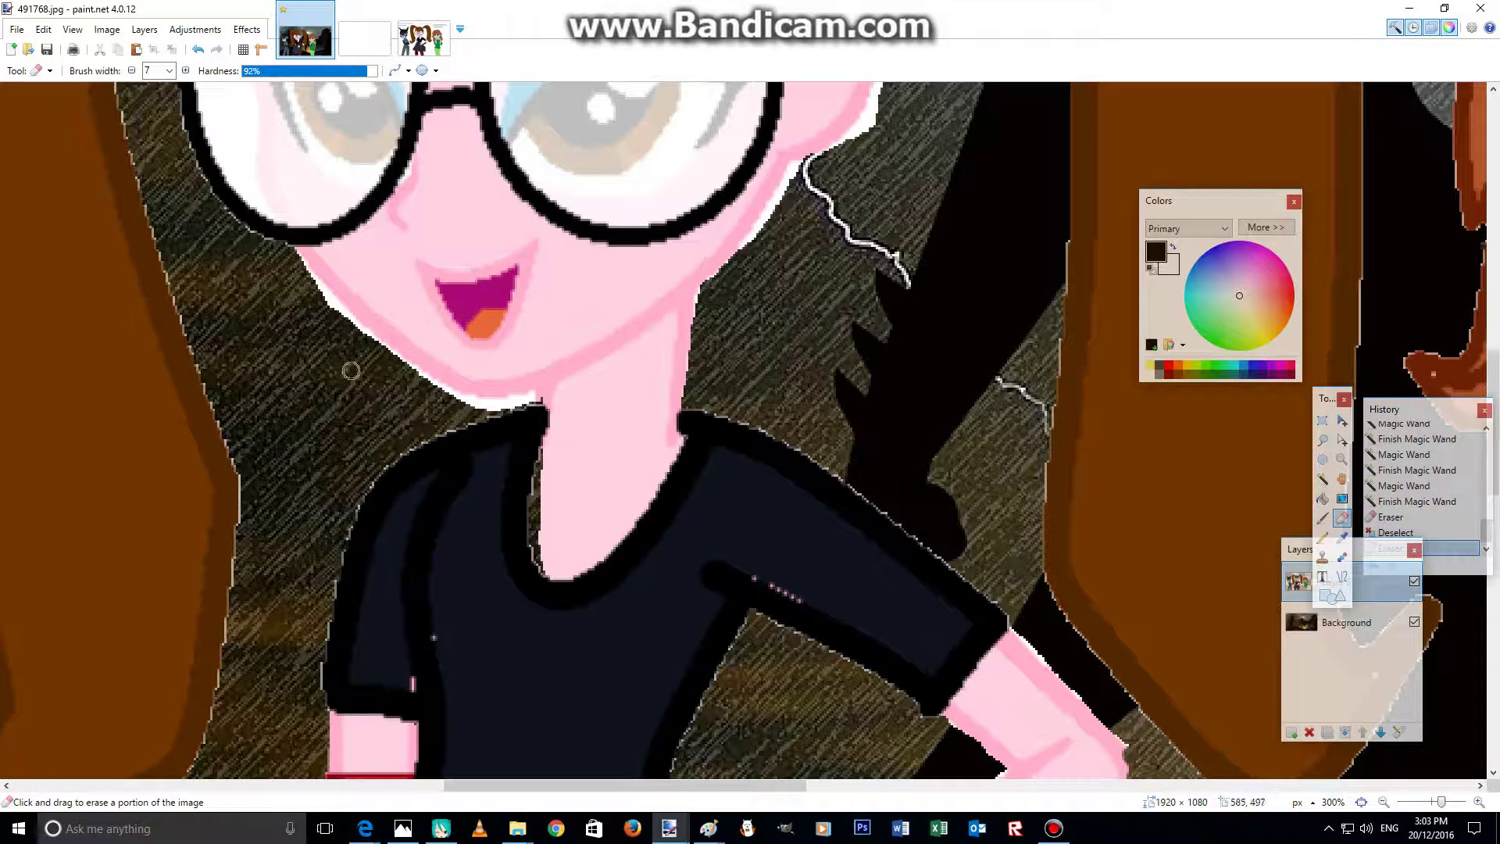
- Erase the leftover white fringe around the harley quinn character's chin, jawline and ear
mouse_move(299, 264)
mouse_down()
mouse_move(345, 325)
mouse_move(357, 334)
mouse_move(318, 294)
mouse_move(448, 399)
mouse_up()
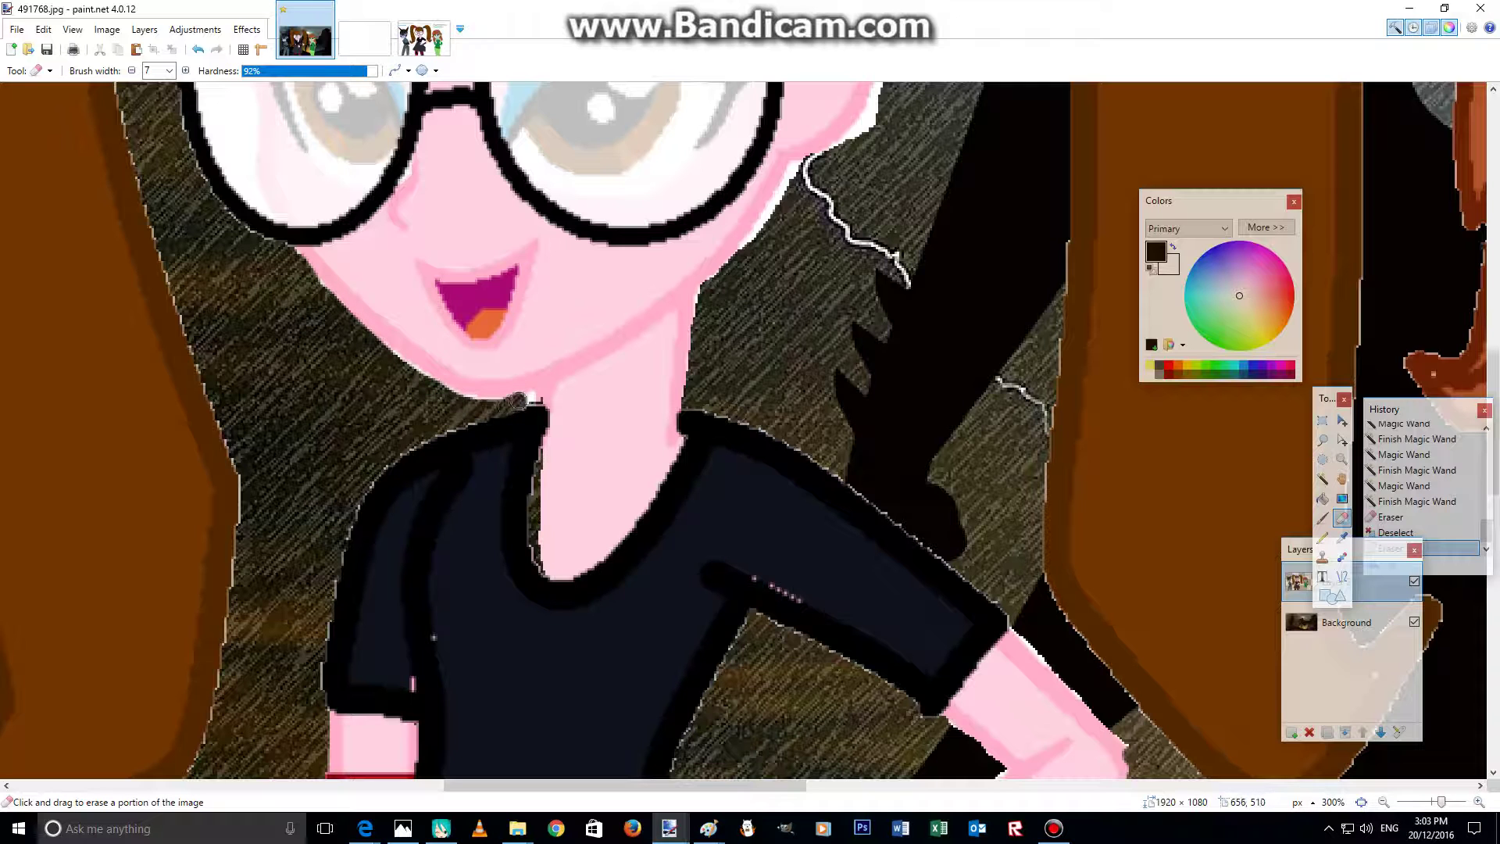
scroll(742, 395, up, 3)
mouse_move(834, 157)
mouse_down()
mouse_move(876, 190)
mouse_move(879, 270)
mouse_move(870, 302)
mouse_move(792, 360)
mouse_move(747, 443)
mouse_up()
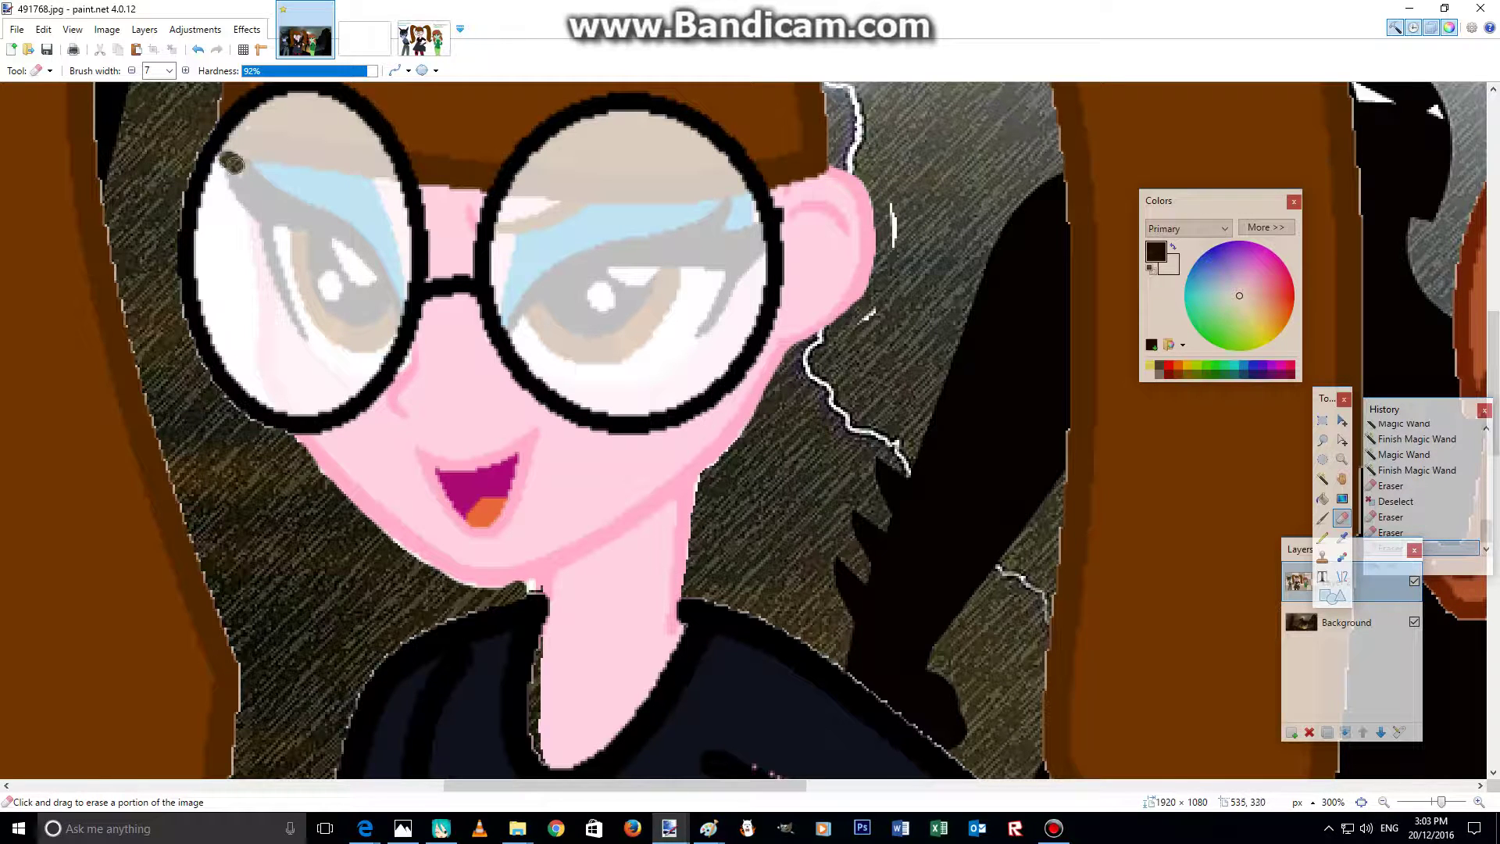
- Erase the white area between the harley quinn character's face and the outer rim of the left glasses lens
mouse_move(217, 182)
mouse_down()
mouse_move(265, 399)
mouse_move(214, 295)
mouse_move(207, 192)
mouse_move(214, 302)
mouse_move(242, 361)
mouse_move(235, 273)
mouse_up()
mouse_move(242, 379)
mouse_down()
mouse_move(202, 236)
mouse_move(240, 358)
mouse_up()
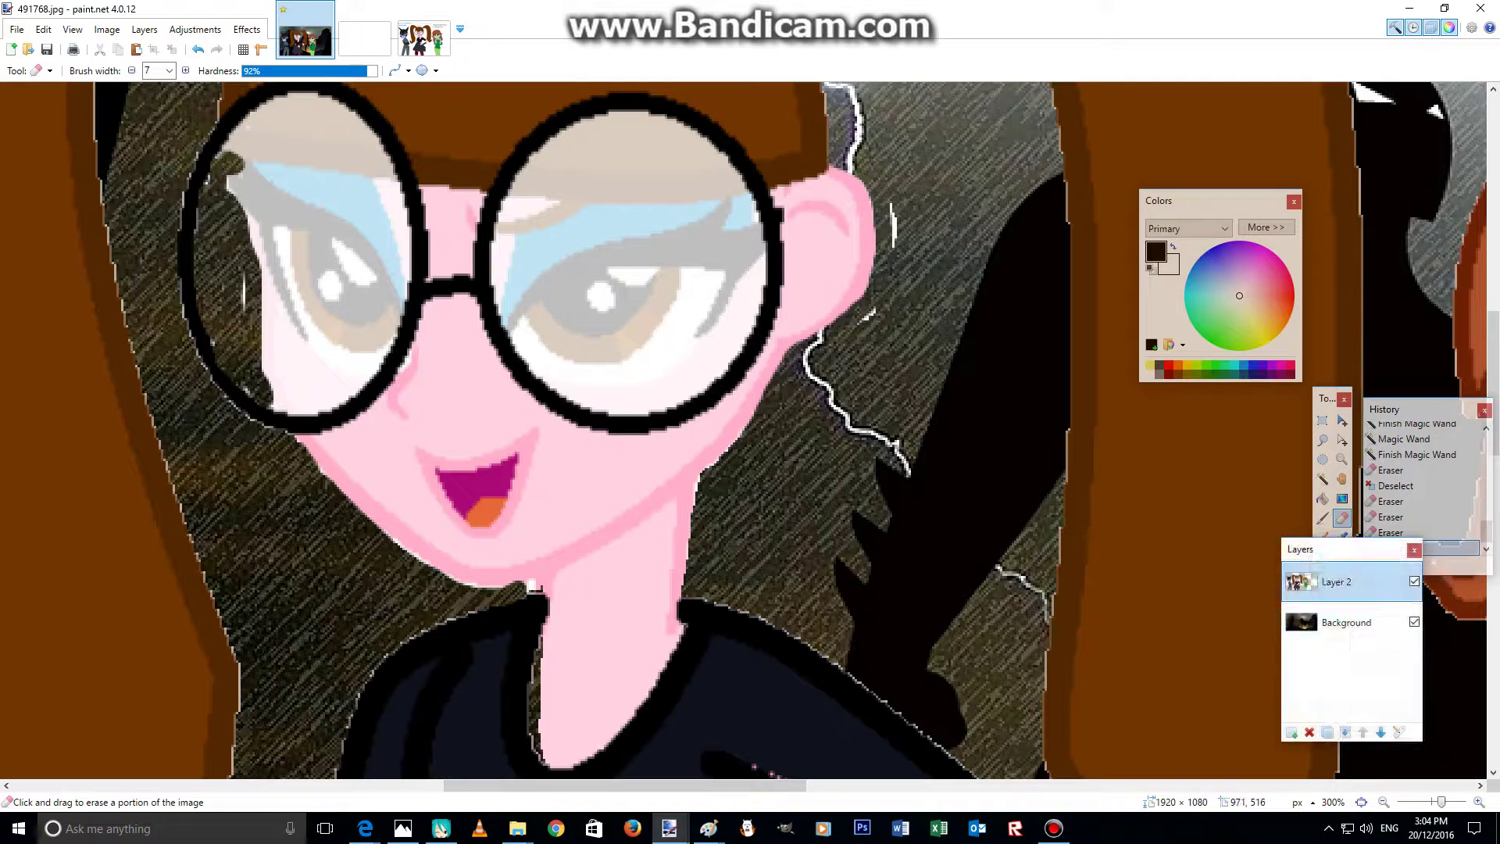
- Zoom out to 50% and examine the whole composition of the three characters over the city background
click(1342, 458)
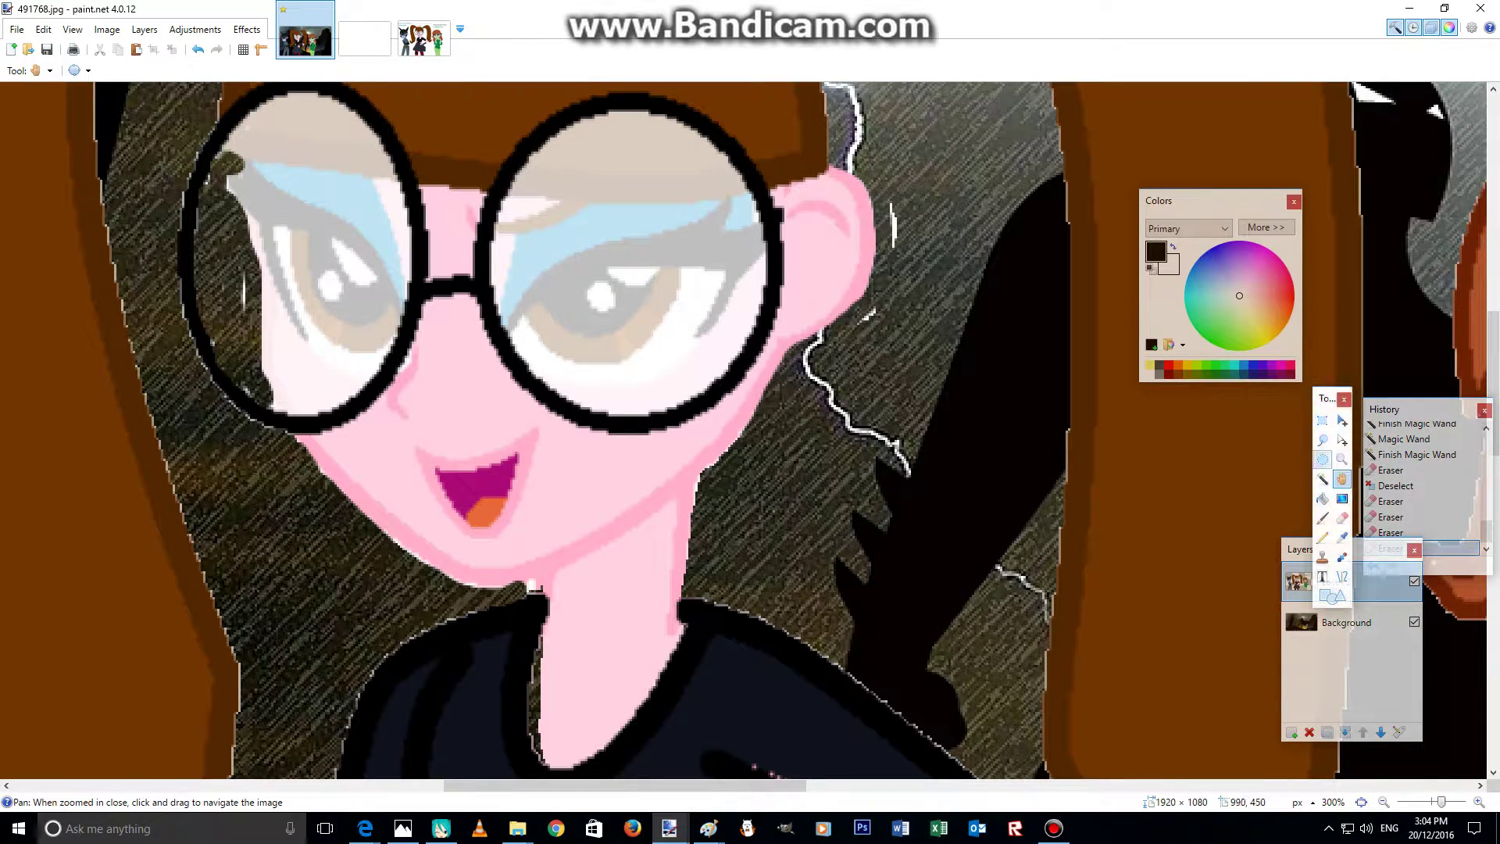
right_click(886, 334)
right_click(883, 333)
right_click(879, 332)
right_click(875, 332)
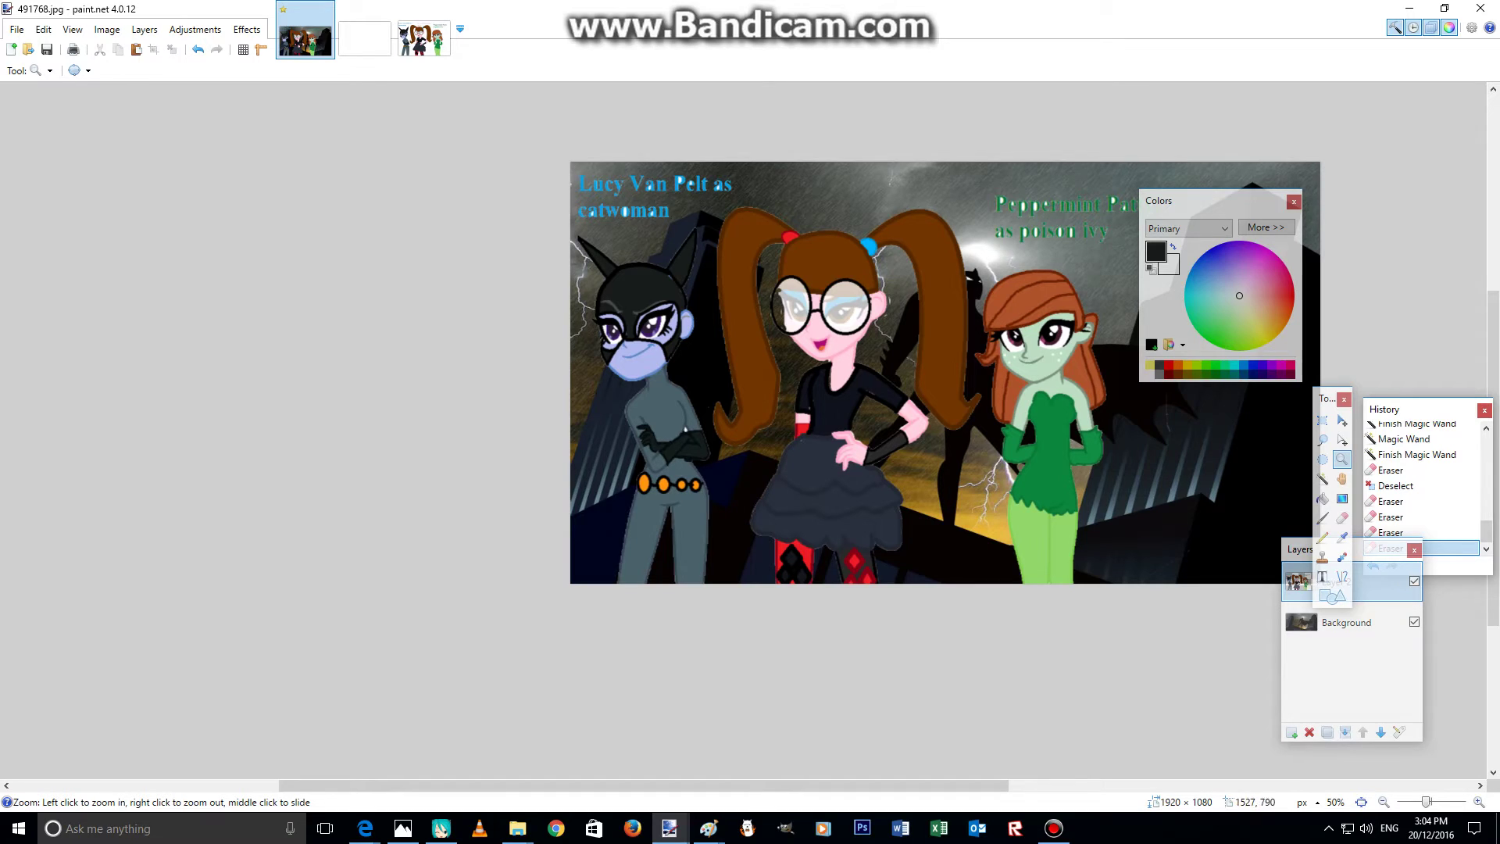
click(1054, 828)
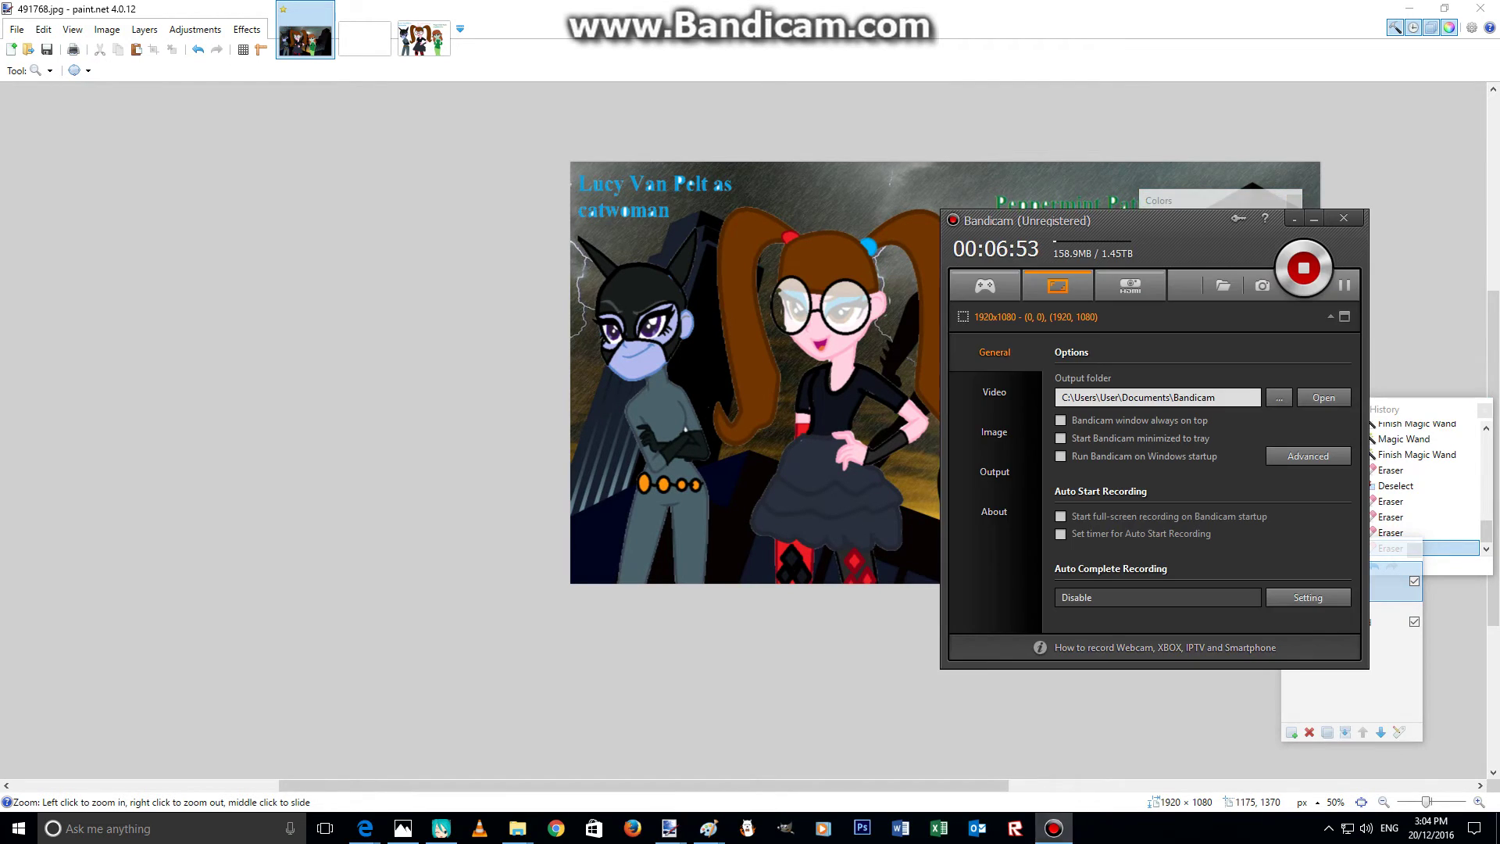